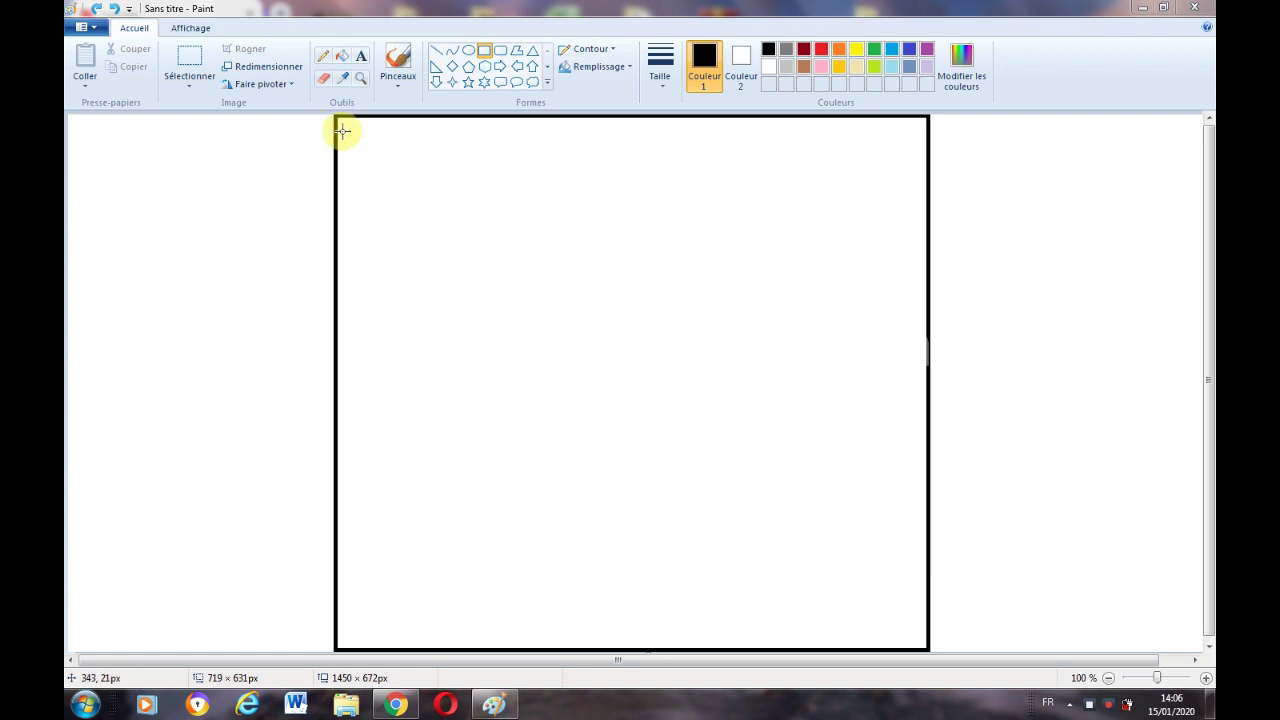
Draw evenly spaced, progressively smaller black rectangles inside the outer one to form a nested frame of five outlines.
mouse_move(343, 130)
left_mouse_down()
mouse_move(918, 636)
mouse_move(894, 563)
mouse_move(908, 628)
left_mouse_up()
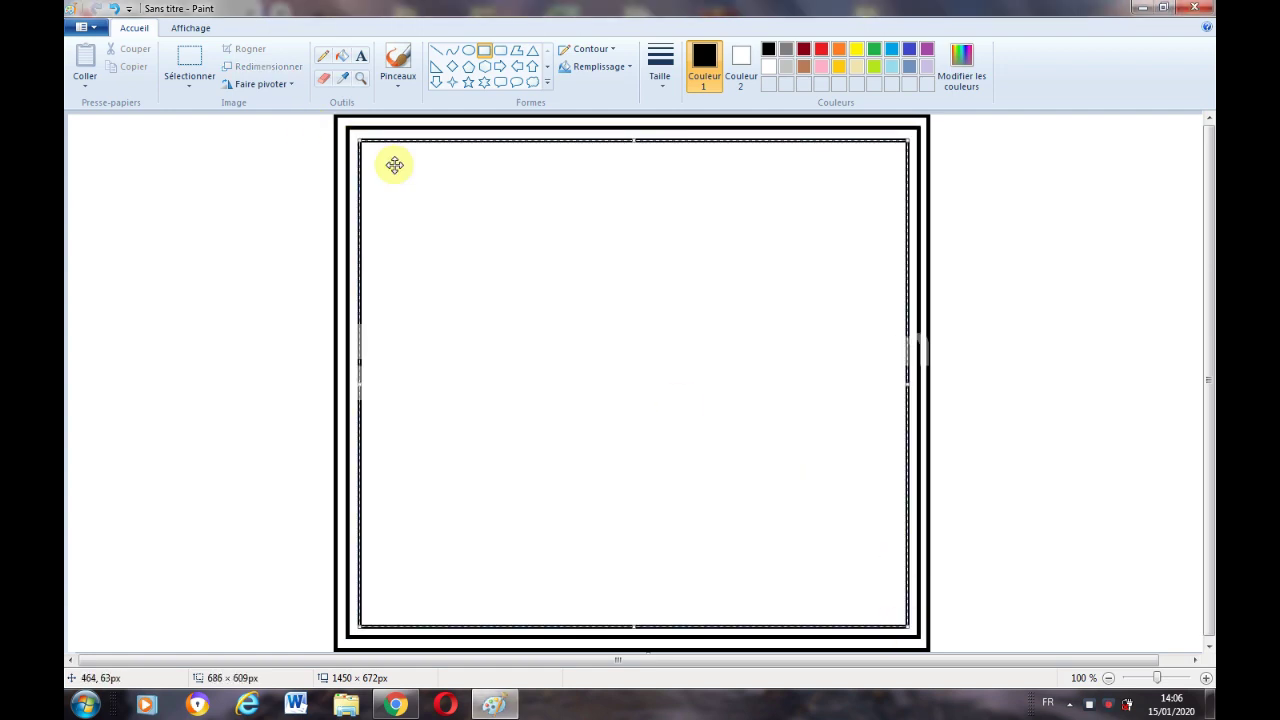
left_click_drag(372, 152, 897, 614)
left_click_drag(383, 164, 886, 603)
Draw an ellipse that fits inside the innermost rectangle, touching all four of its sides.
left_click(468, 51)
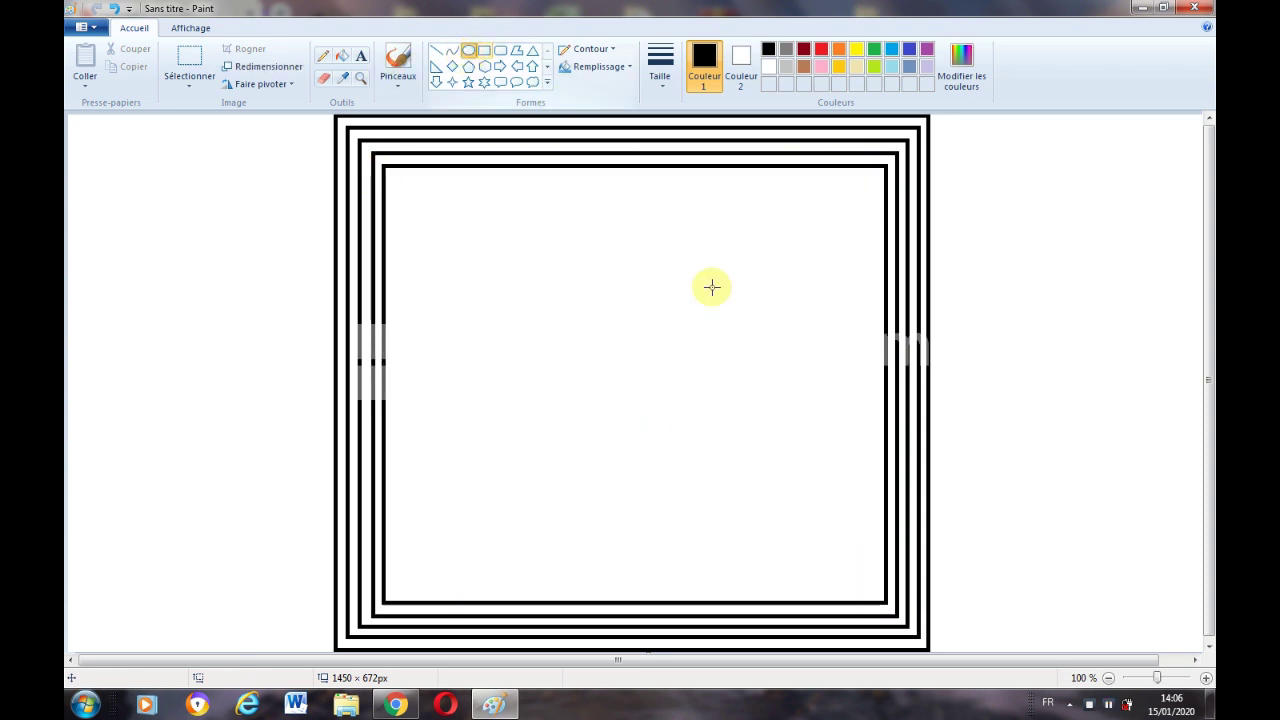
left_click_drag(885, 434, 384, 286)
left_click_drag(636, 286, 636, 167)
left_click_drag(636, 434, 636, 601)
left_click(1140, 471)
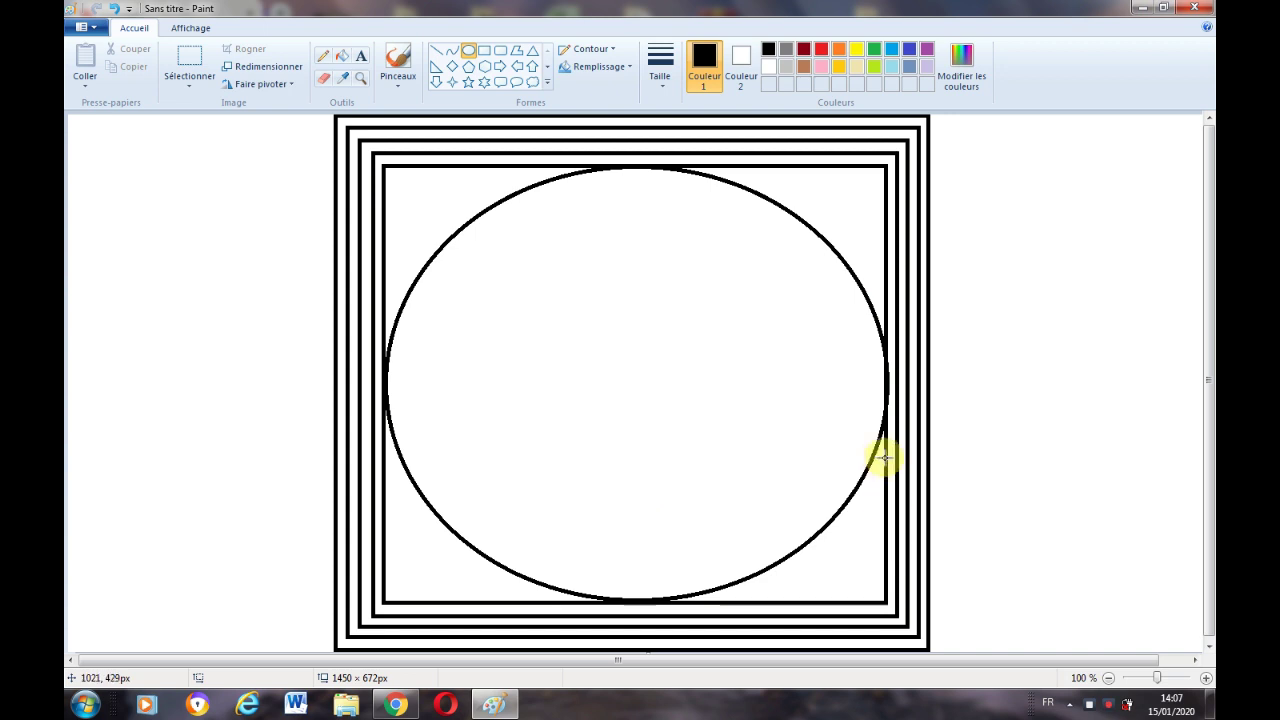
Draw a tall ellipse of about 627 × 664 px, as wide as the innermost rectangle and reaching the outer frame's top and bottom edges.
left_click_drag(885, 458, 388, 120)
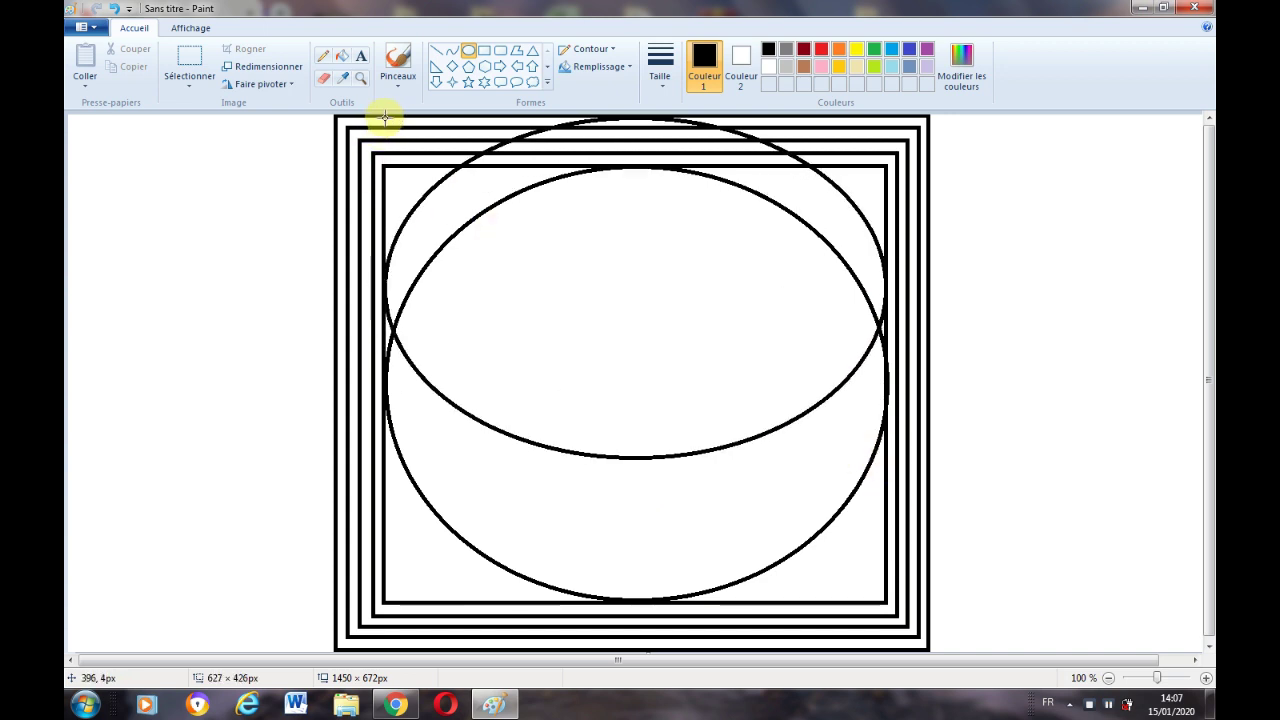
left_click_drag(634, 456, 614, 649)
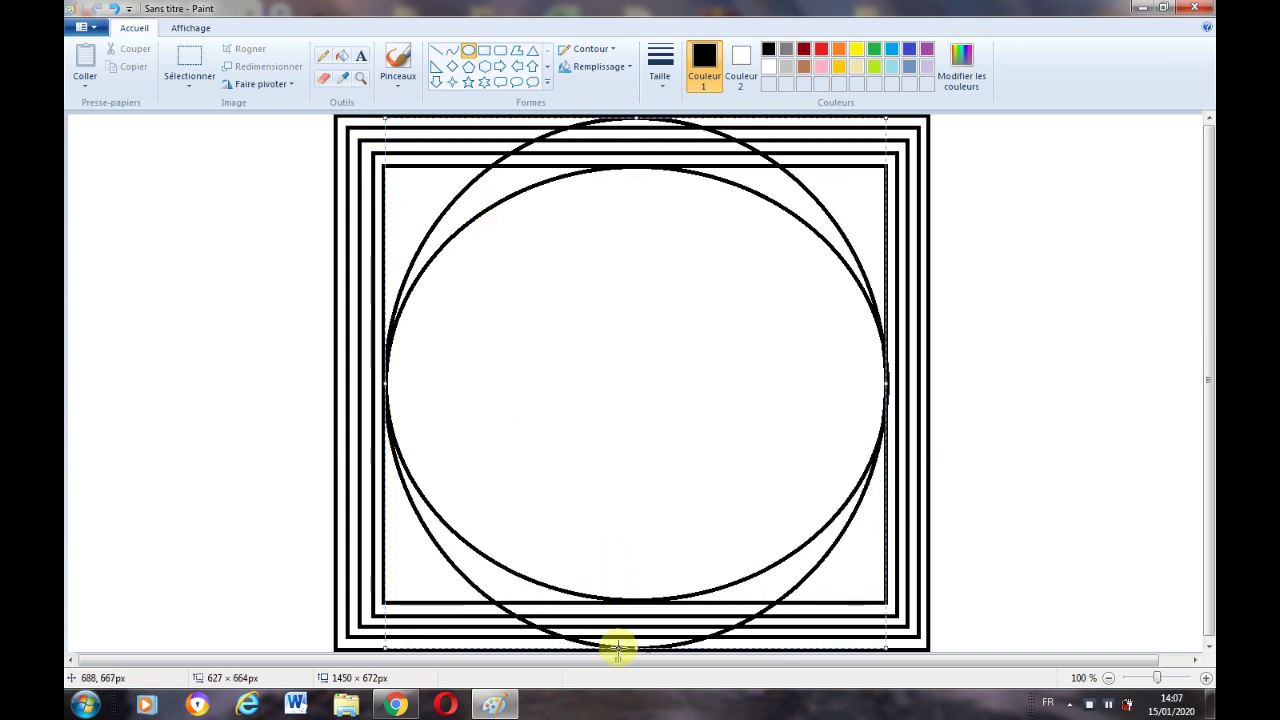
left_click(1108, 357)
Draw a wide ellipse about 749 px wide across the full outer frame, stretched to the height of the innermost rectangle.
left_click_drag(930, 393, 331, 390)
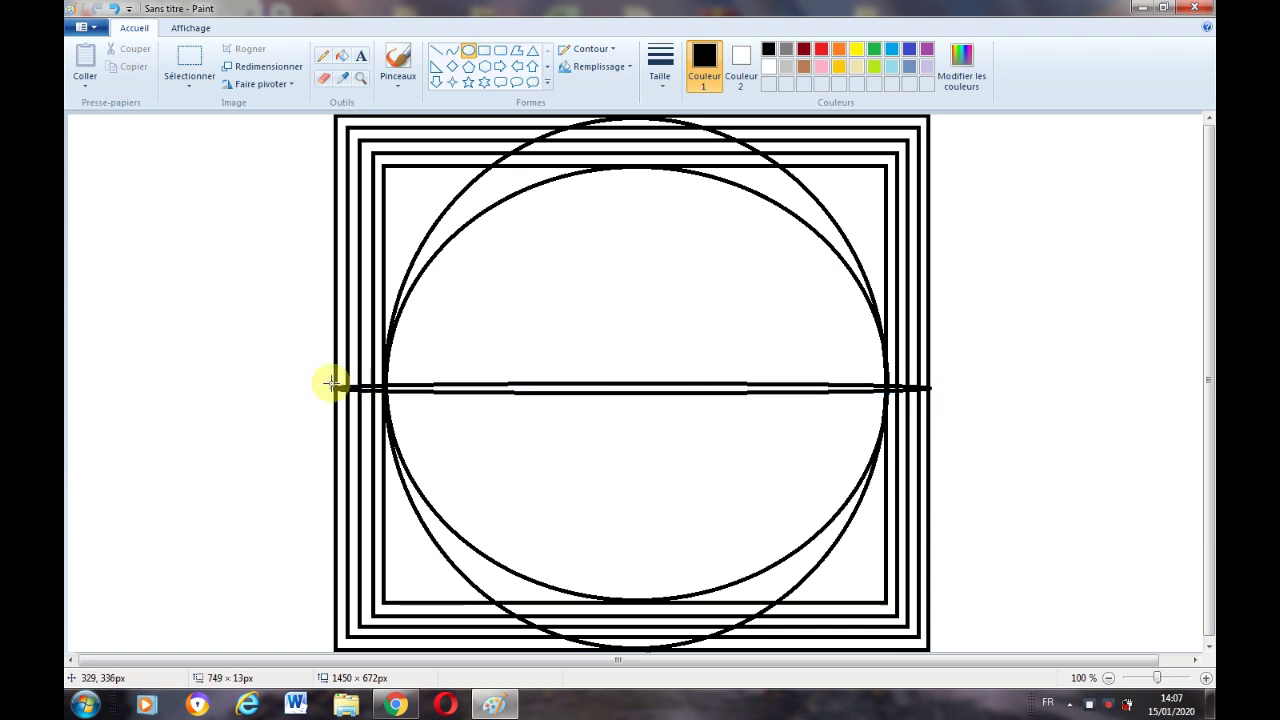
left_click_drag(631, 390, 614, 600)
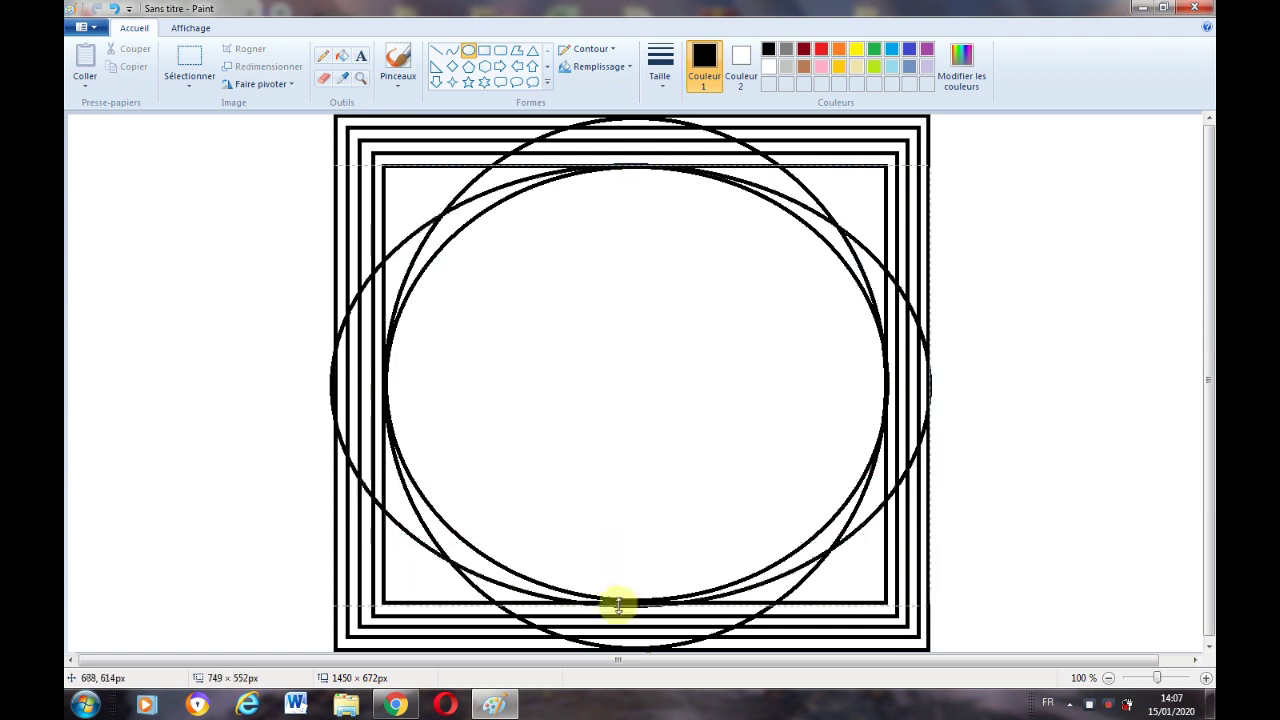
left_click(1127, 413)
Draw a triangle inside the inner ellipse with its apex at the ellipse's top and its base across the middle.
left_click_drag(929, 118, 428, 365)
left_click(96, 8)
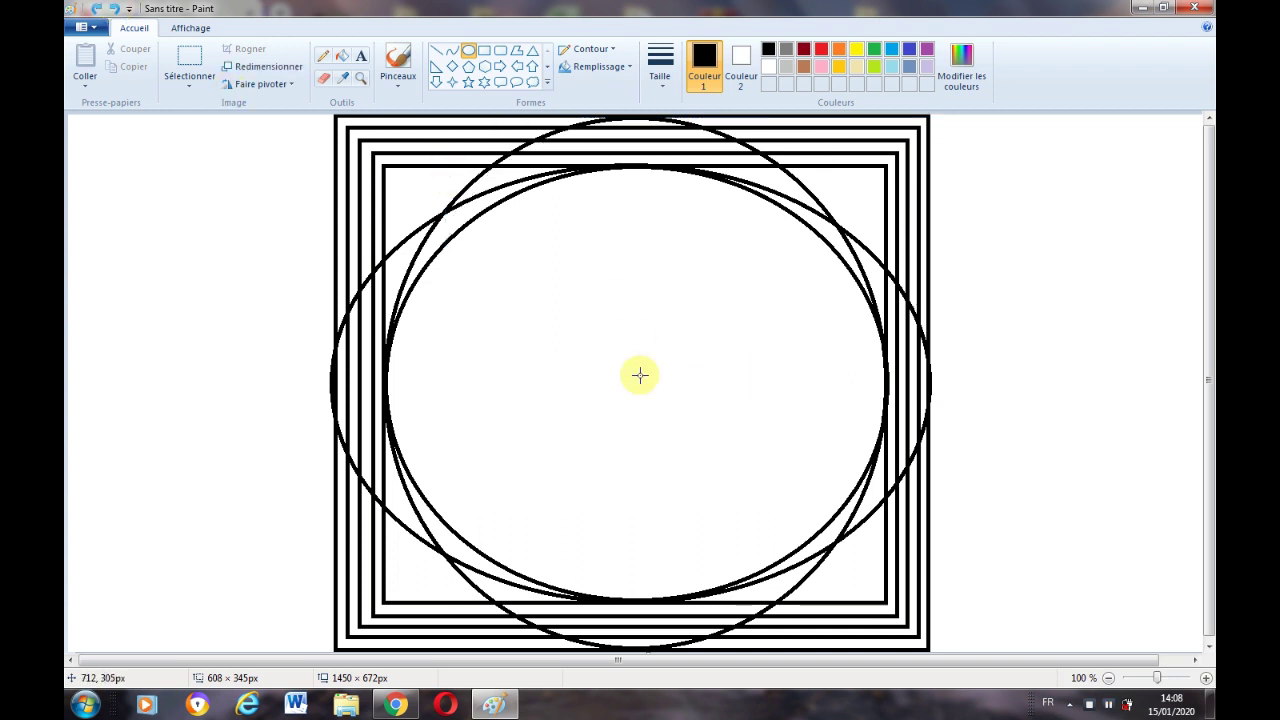
left_click_drag(884, 384, 391, 118)
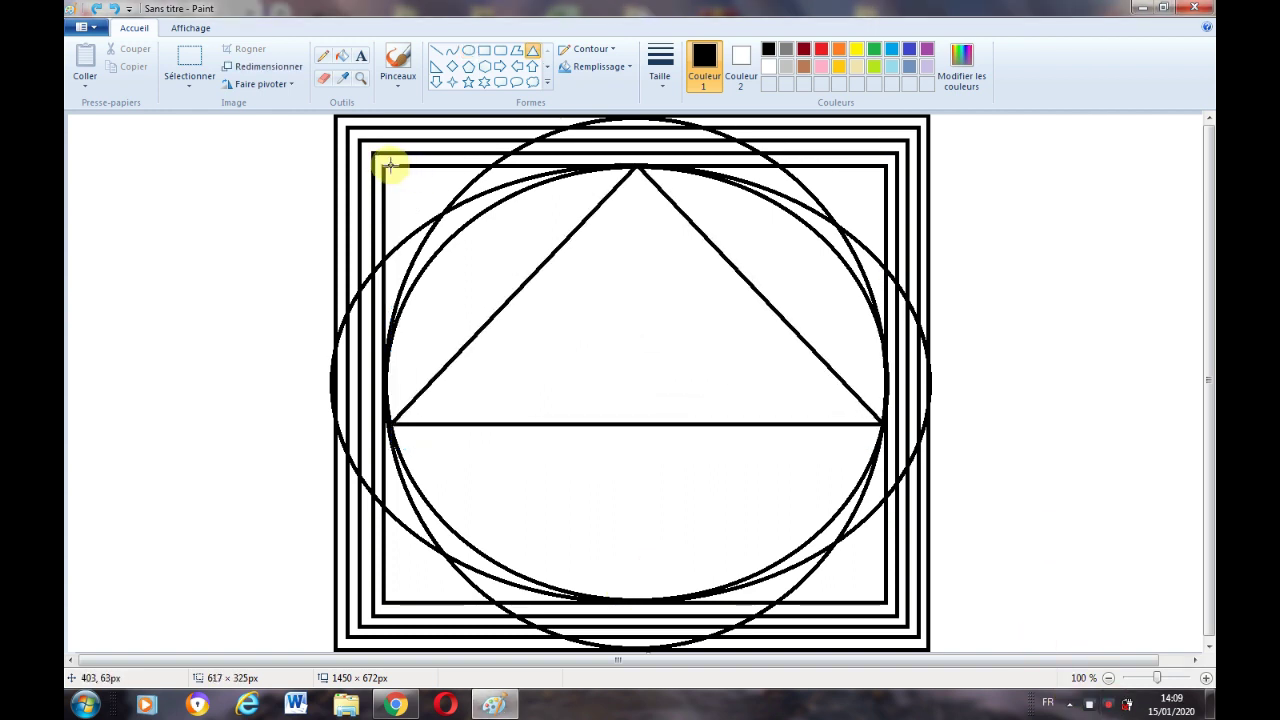
left_click_drag(637, 423, 634, 386)
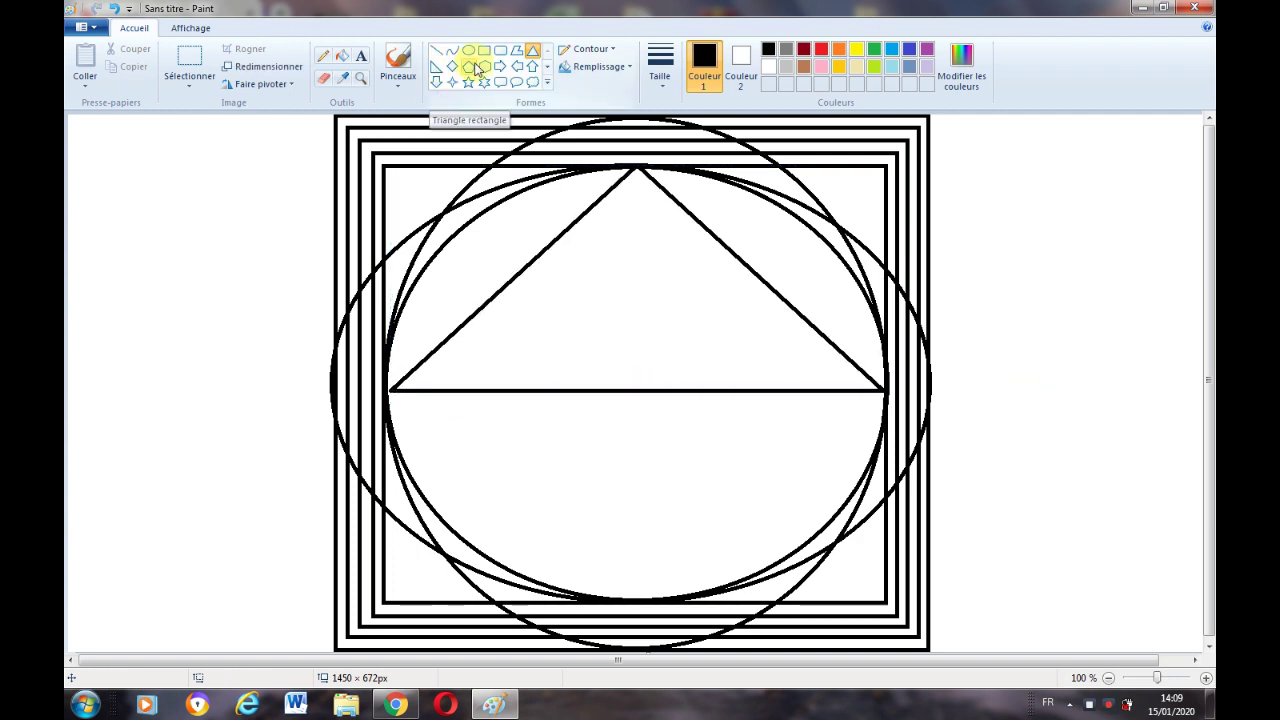
Draw a second triangle below the first, flip it vertically and stretch it to complete a diamond inside the inner ellipse.
left_click_drag(389, 392, 852, 497)
left_click(184, 89)
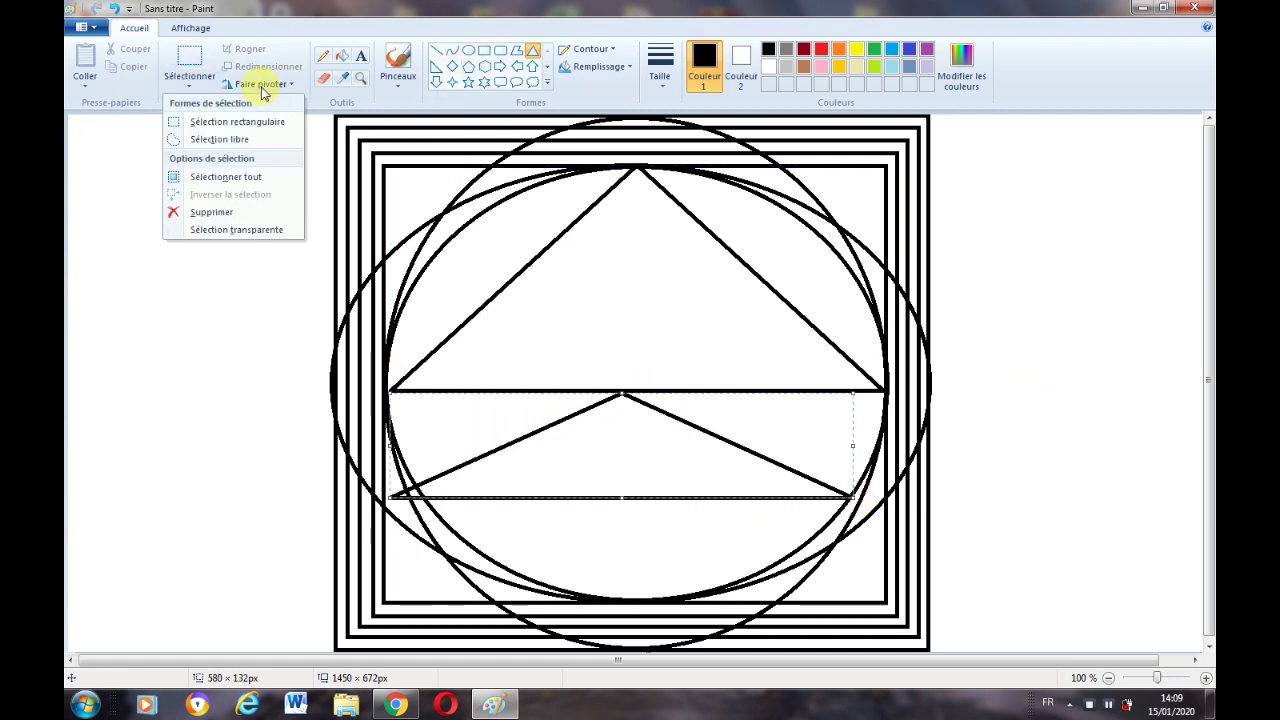
left_click(260, 84)
left_click(282, 158)
left_click_drag(622, 496, 649, 591)
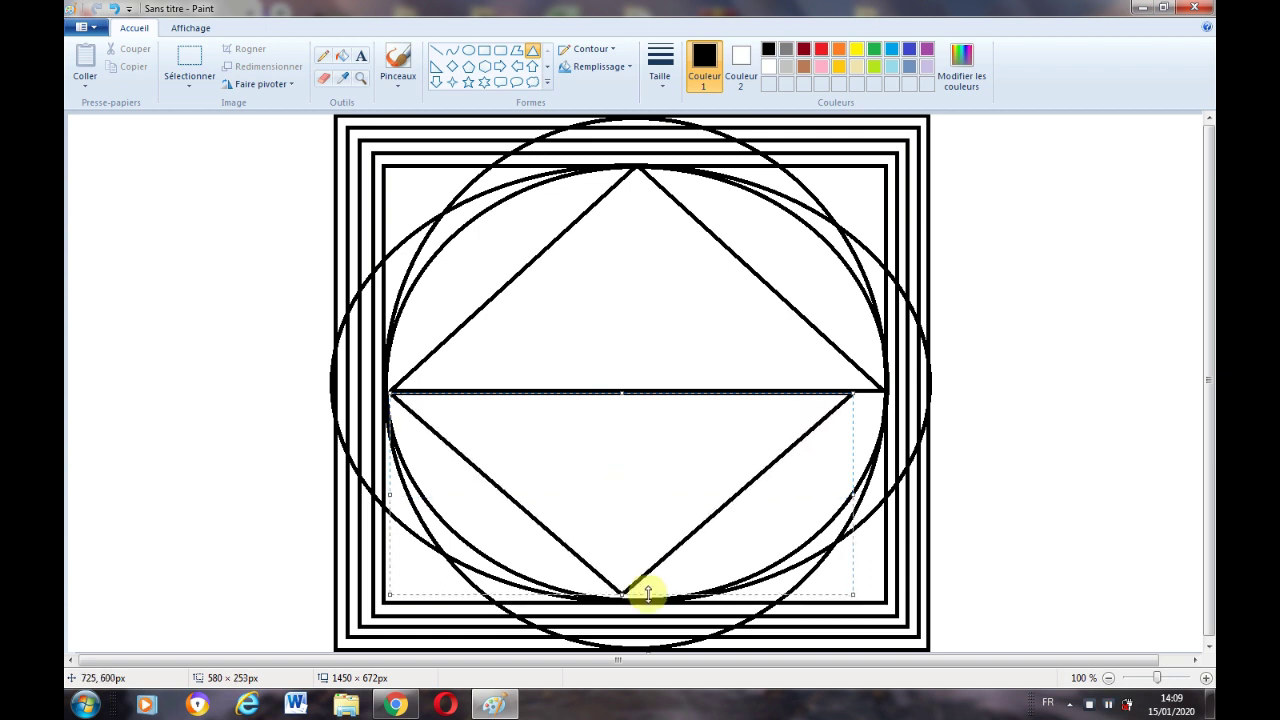
left_click_drag(852, 491, 884, 486)
left_click(686, 402)
Draw a vertical line through the diamond from its top corner to its bottom corner.
left_click(435, 51)
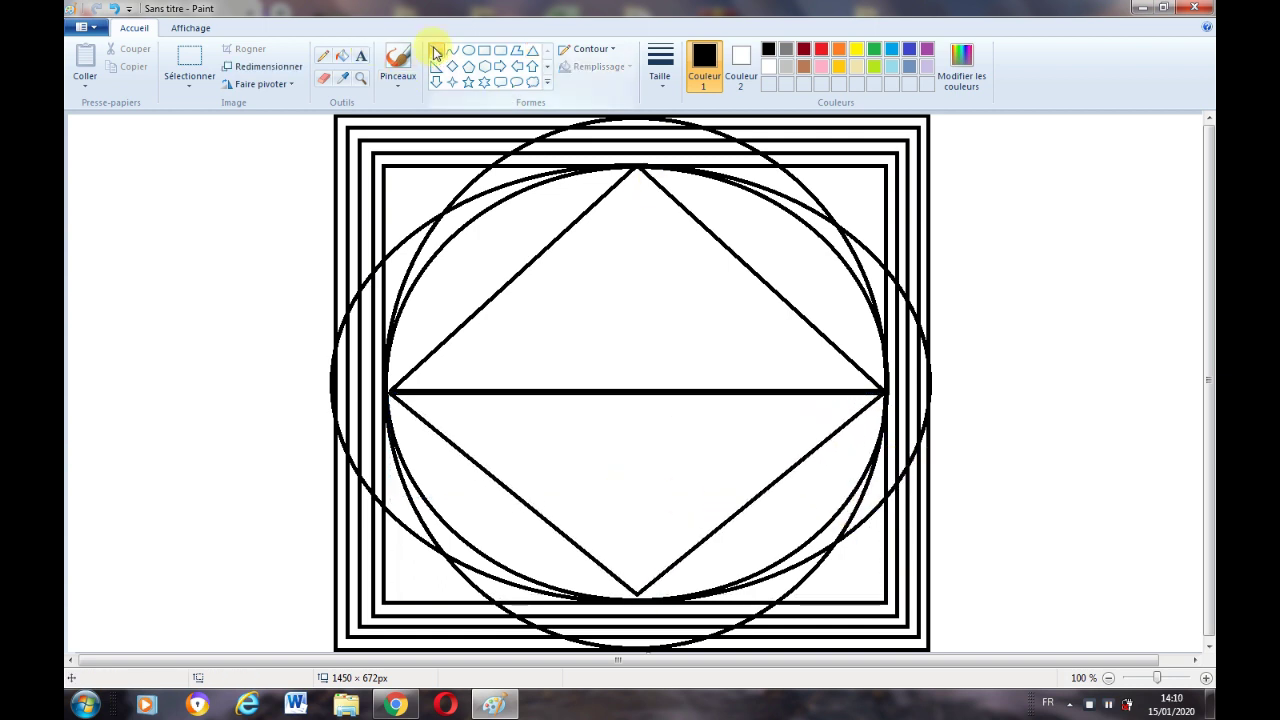
left_click_drag(637, 166, 632, 550)
key("ctrl+z")
left_click_drag(636, 168, 637, 592)
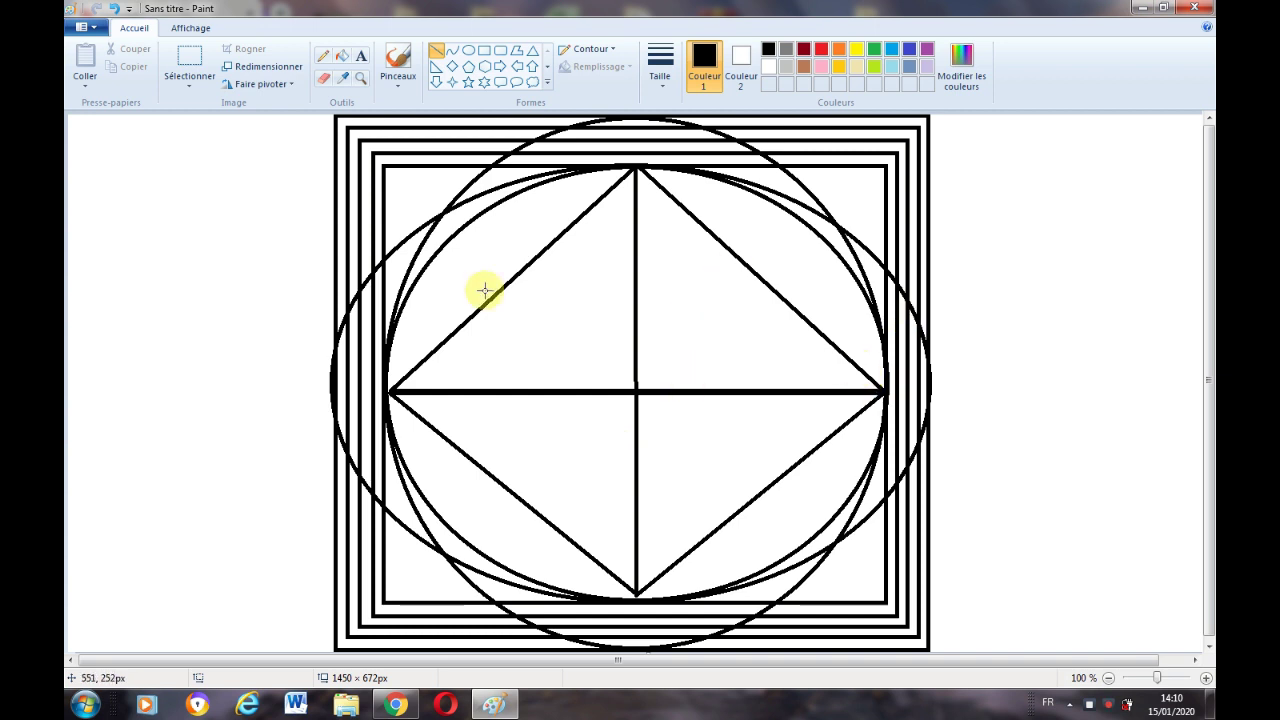
Draw two crossing diagonal lines through the diamond's centre, joining the midpoints of its opposite sides.
left_click_drag(499, 477, 761, 277)
left_click_drag(628, 380, 637, 390)
left_click(903, 314)
mouse_move(517, 277)
left_mouse_down()
mouse_move(569, 340)
mouse_move(763, 489)
left_mouse_up()
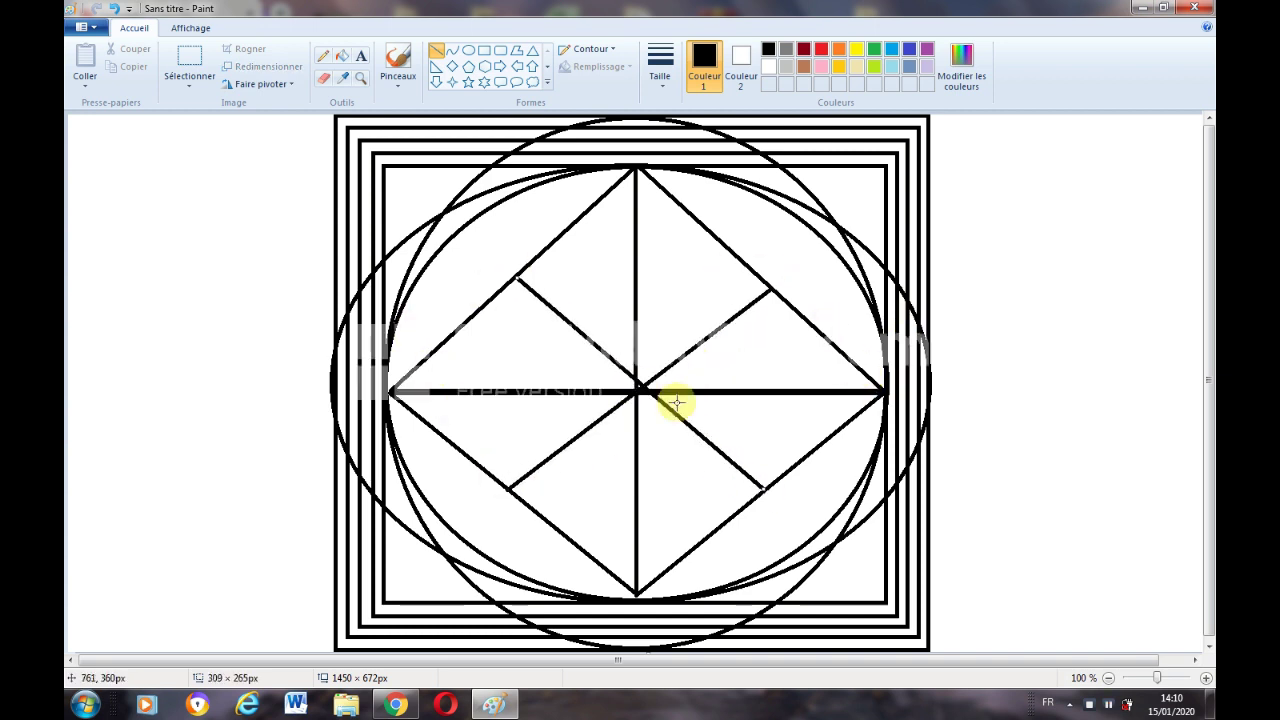
left_click_drag(670, 405, 667, 411)
left_click(992, 304)
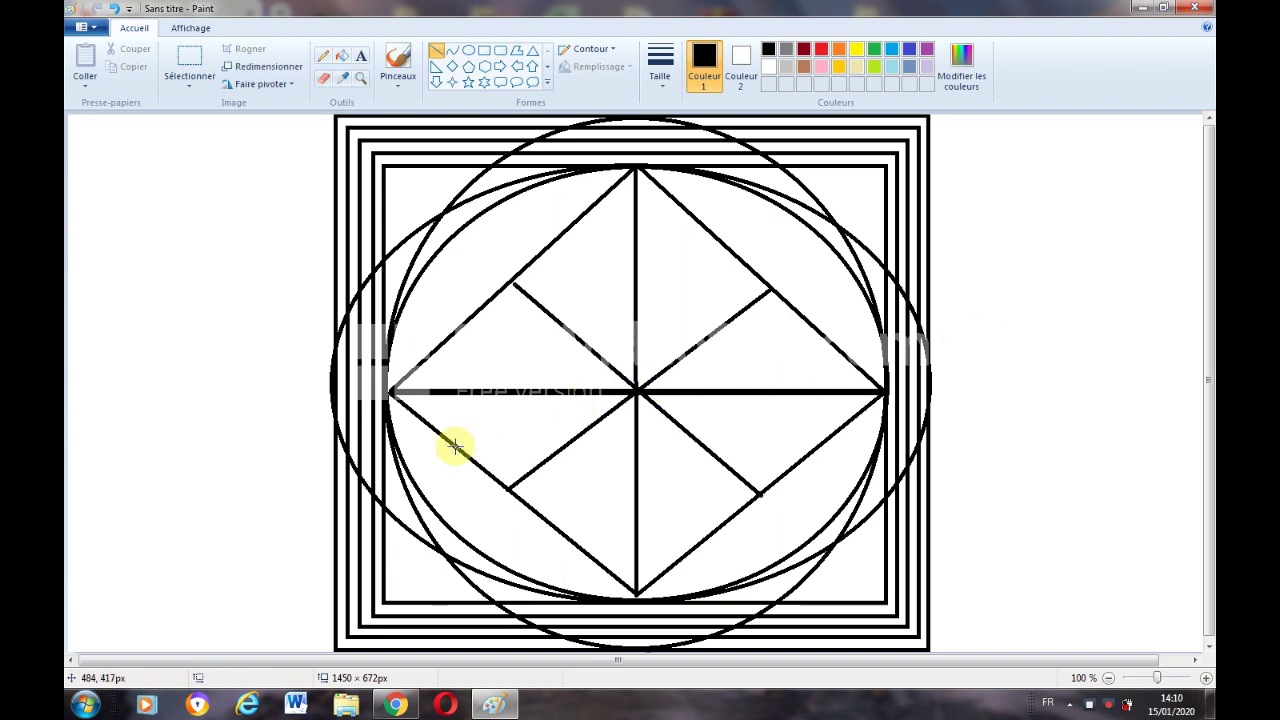
Draw two shallower diagonals through the centre, each ending on the diamond's sides between the first diagonals and the horizontal line.
left_click_drag(456, 446, 814, 329)
left_click_drag(638, 383, 643, 387)
left_click(946, 311)
mouse_move(463, 317)
left_mouse_down()
mouse_move(797, 466)
mouse_move(808, 445)
left_mouse_up()
left_click_drag(709, 416, 704, 432)
left_click(119, 7)
left_click(119, 7)
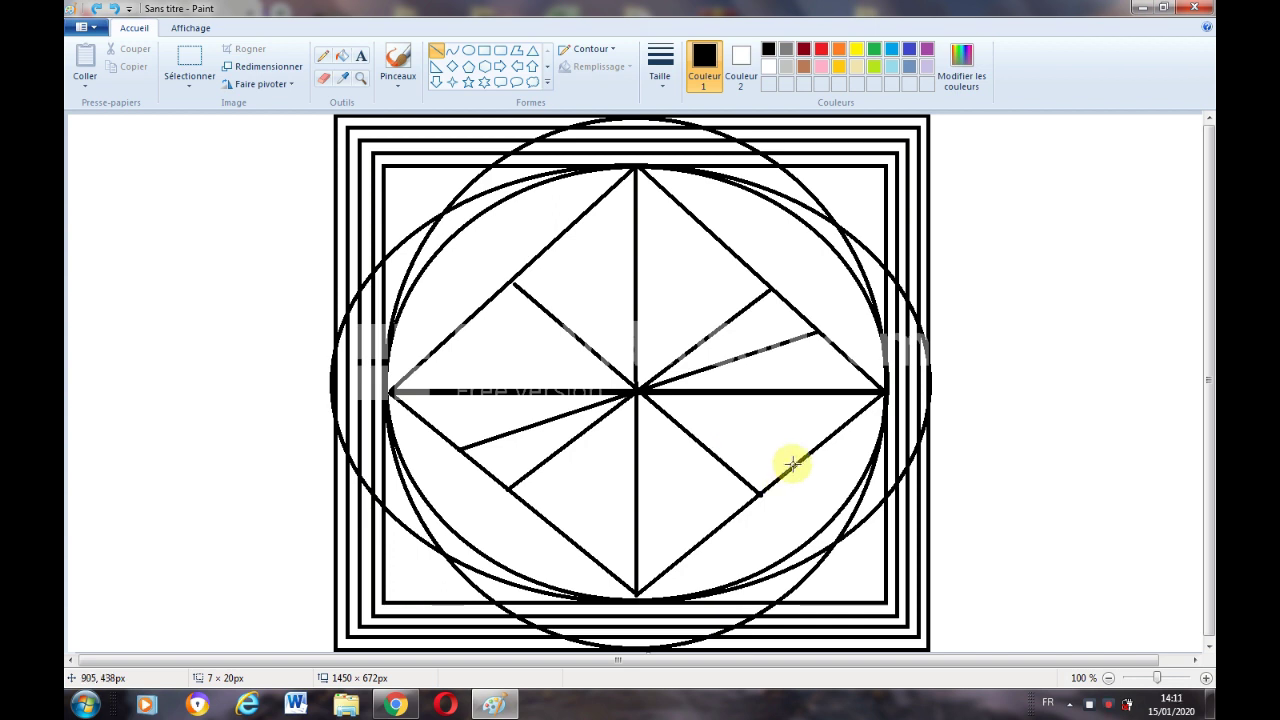
mouse_move(795, 465)
left_mouse_down()
mouse_move(471, 314)
mouse_move(469, 326)
mouse_move(812, 450)
left_mouse_up()
left_click_drag(469, 326, 456, 325)
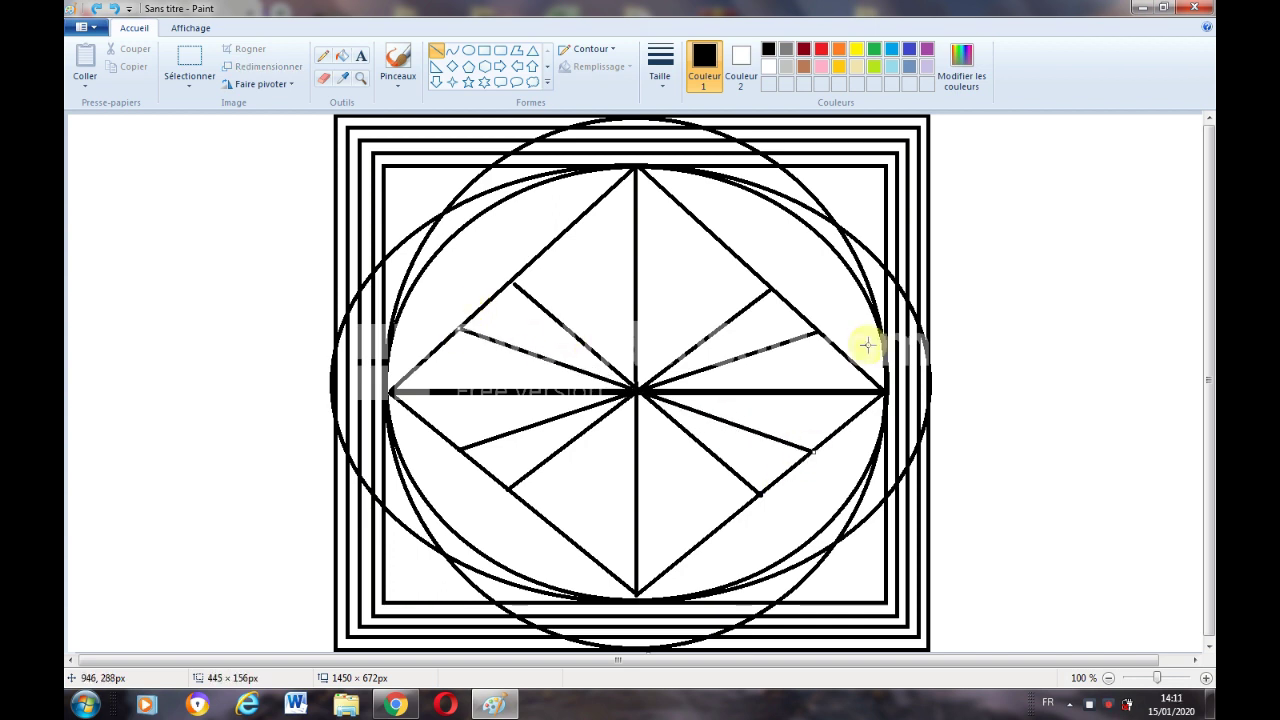
left_click(606, 254)
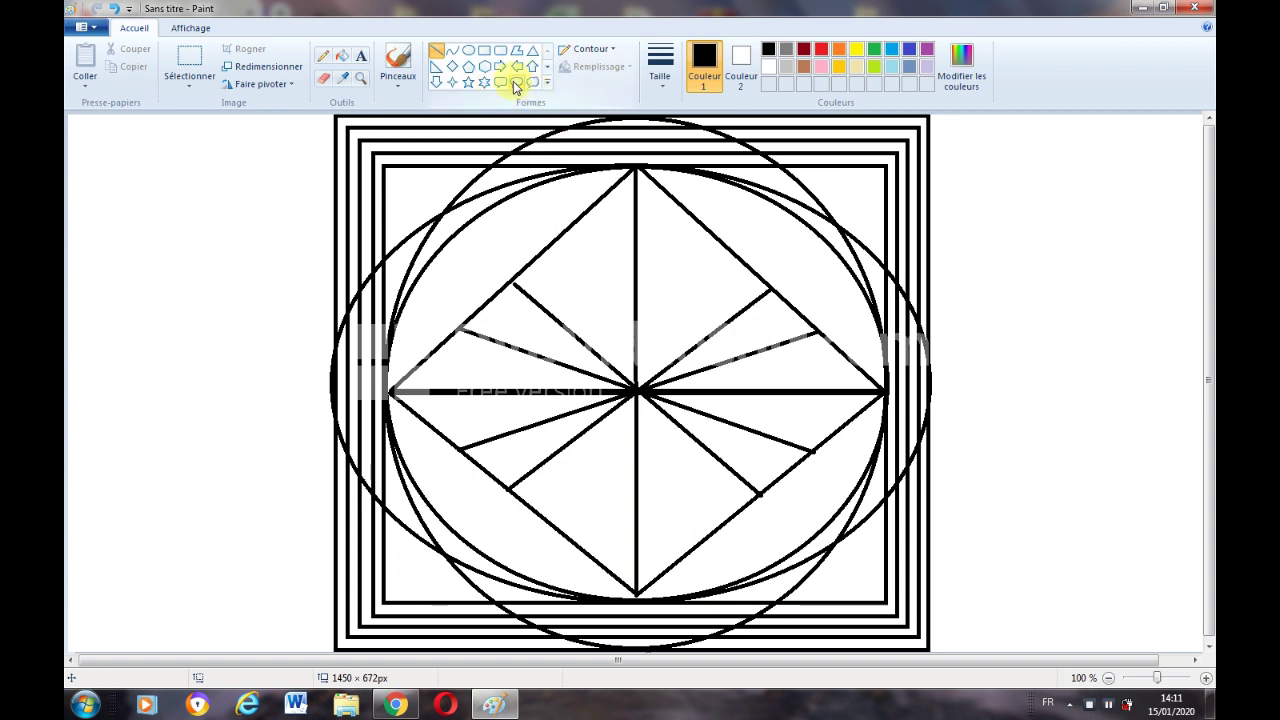
left_click(450, 70)
mouse_move(448, 213)
left_mouse_down()
mouse_move(388, 170)
mouse_move(414, 228)
left_mouse_up()
key("ctrl+z")
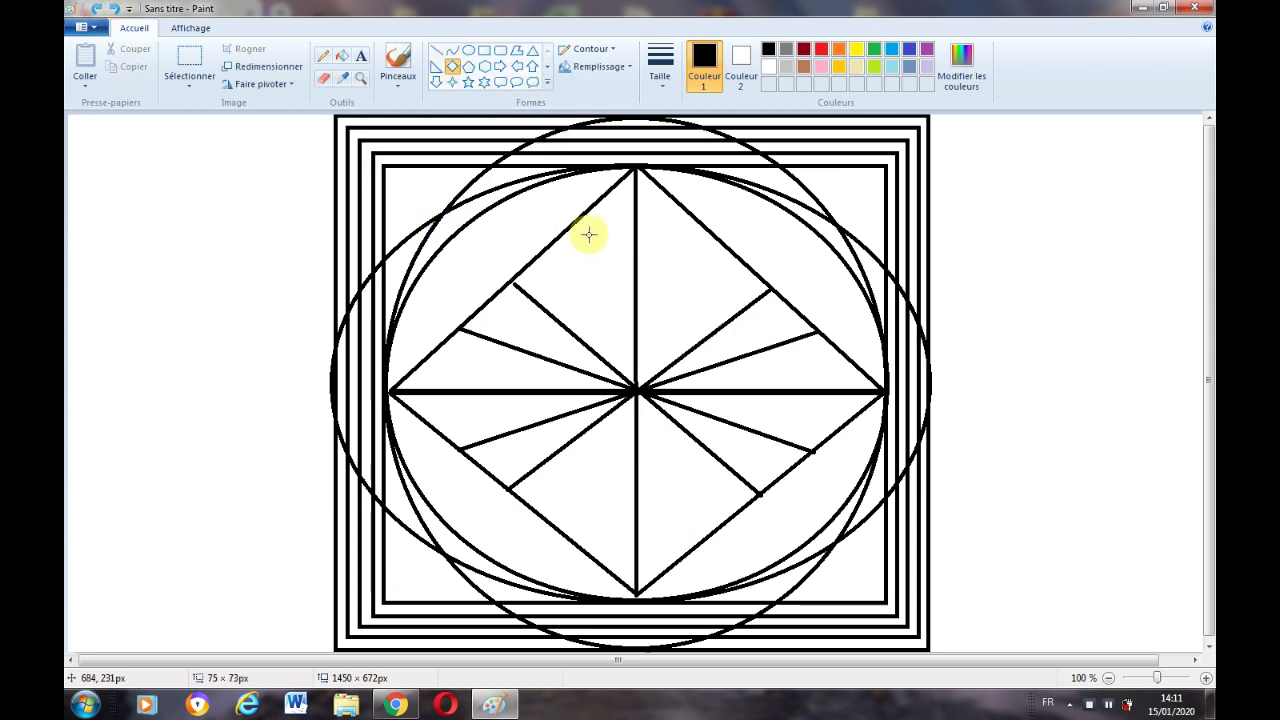
Connect the ends of the two steeper diagonals with four straight lines to form a quadrilateral inside the diamond.
left_click(437, 51)
left_click_drag(512, 283, 770, 289)
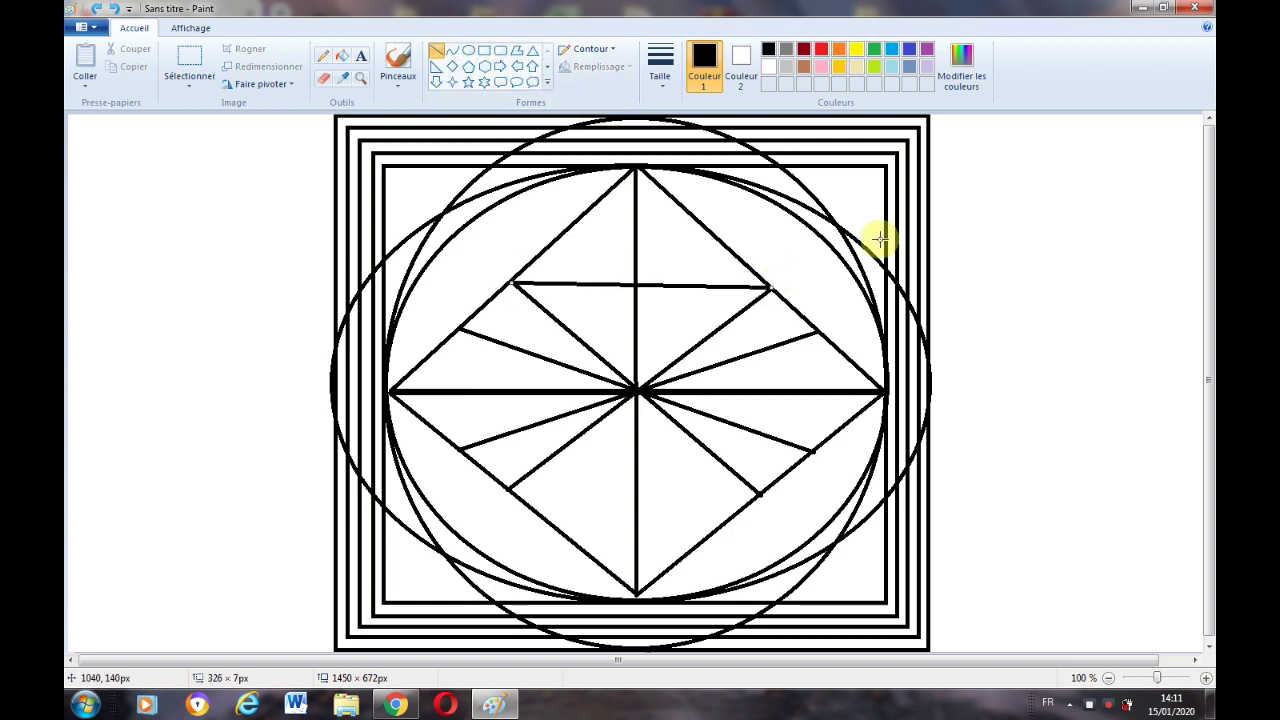
left_click(512, 488)
left_click_drag(512, 488, 760, 492)
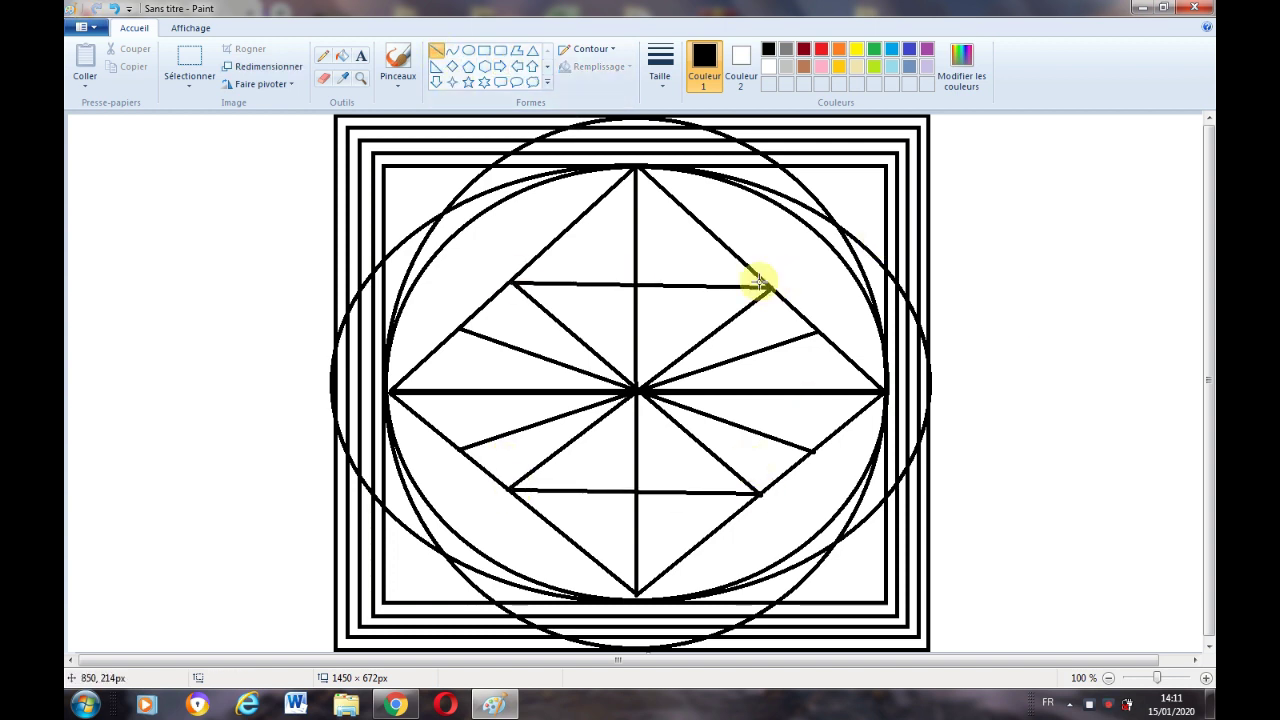
left_click_drag(770, 289, 760, 490)
left_click_drag(512, 283, 510, 490)
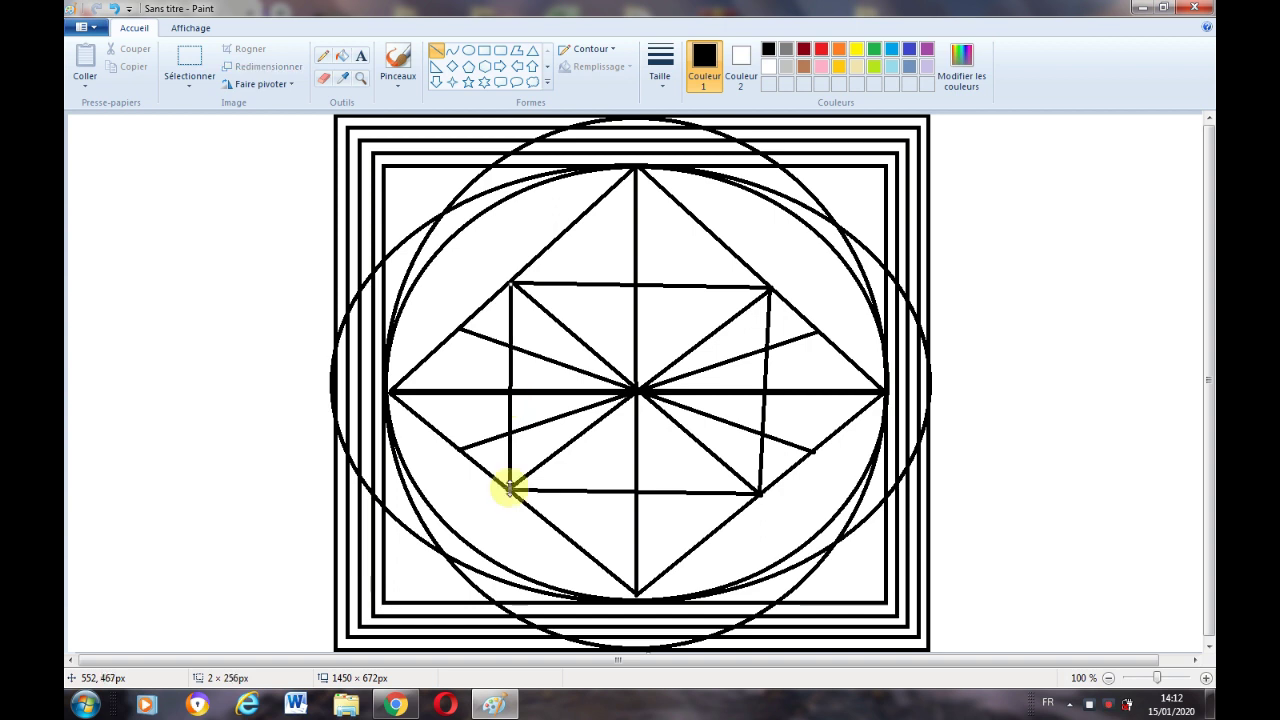
Draw two upward-bulging curves on the inner quadrilateral's top side, meeting at the vertical centre line.
left_click_drag(637, 283, 735, 264)
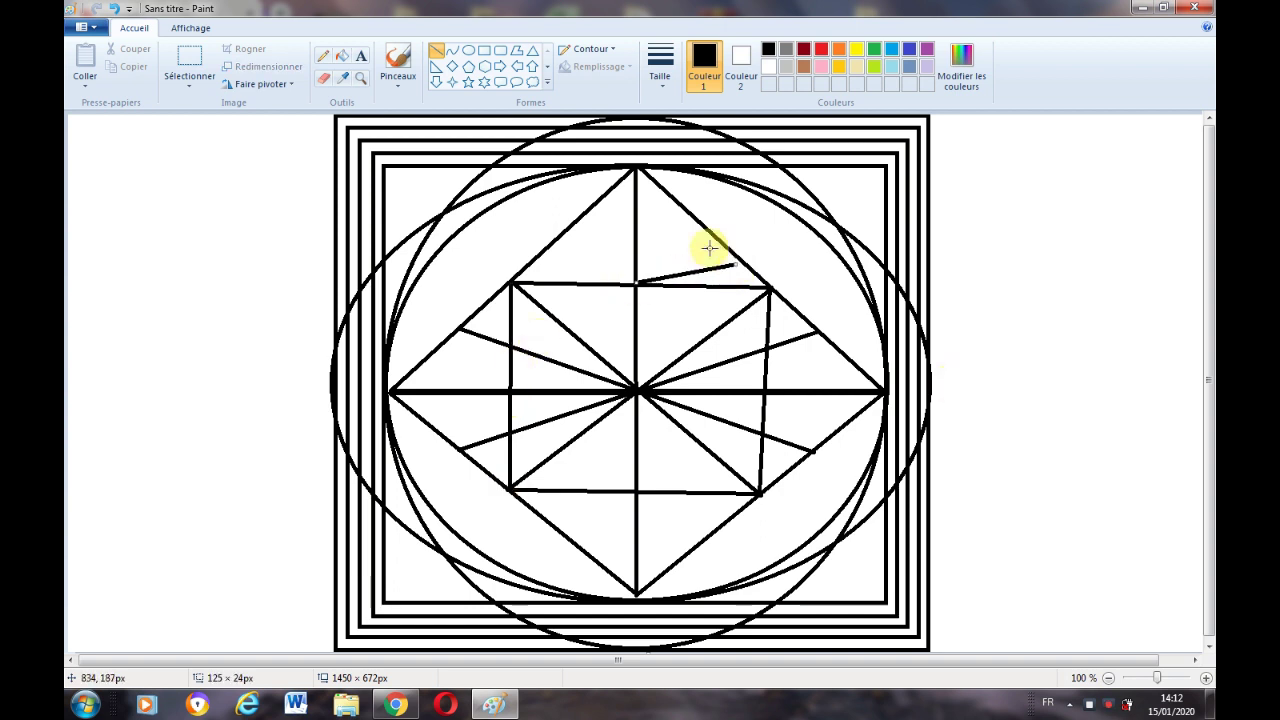
left_click(104, 8)
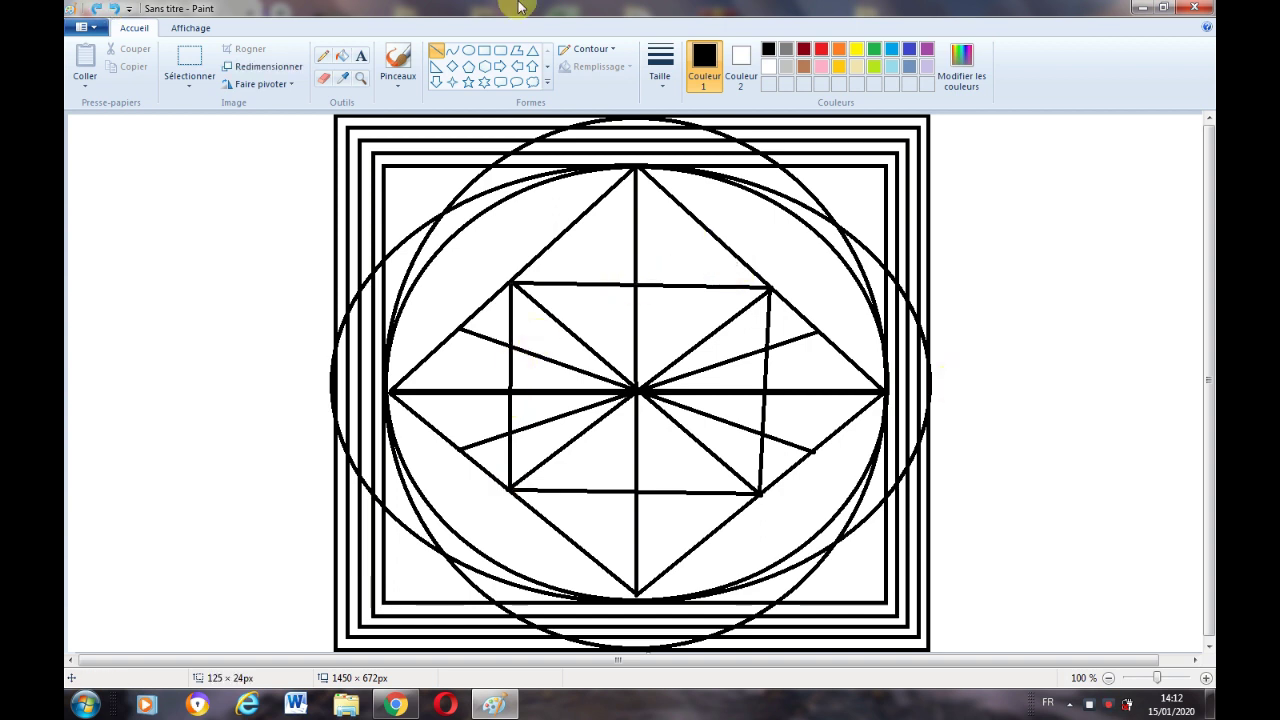
left_click(452, 55)
left_click_drag(636, 282, 516, 282)
left_click(612, 240)
left_click(553, 236)
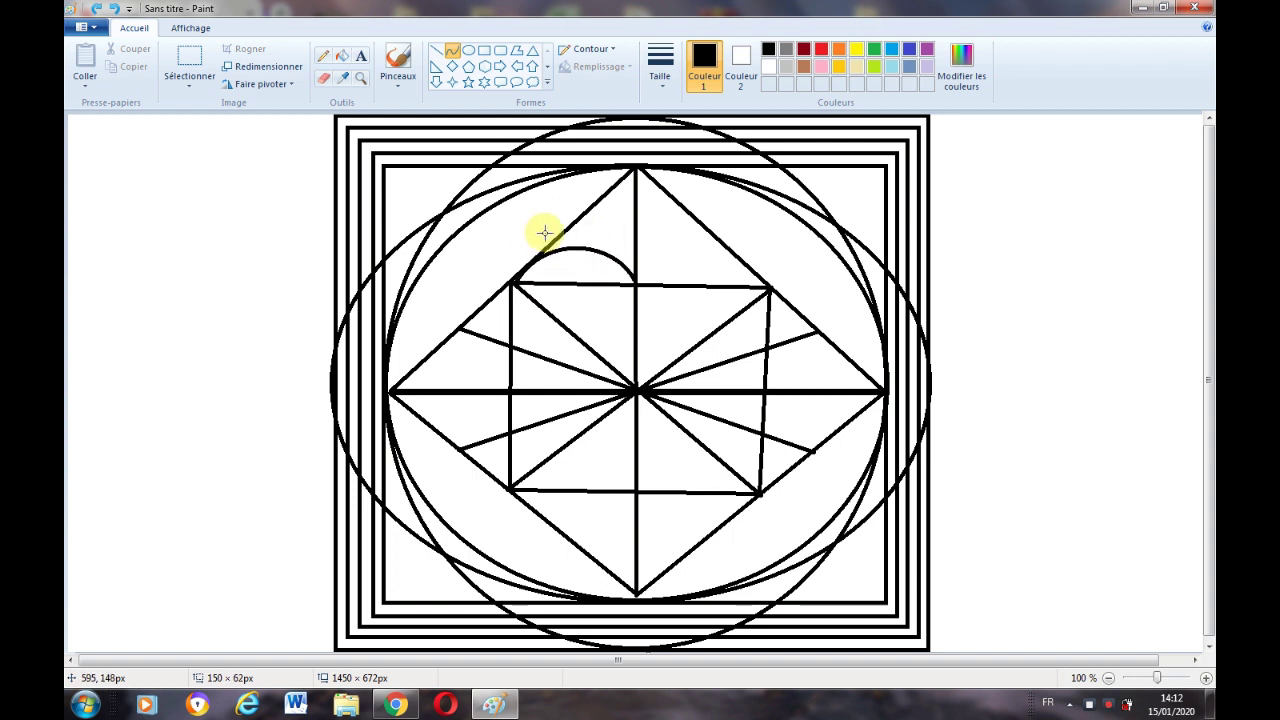
left_click_drag(637, 282, 770, 287)
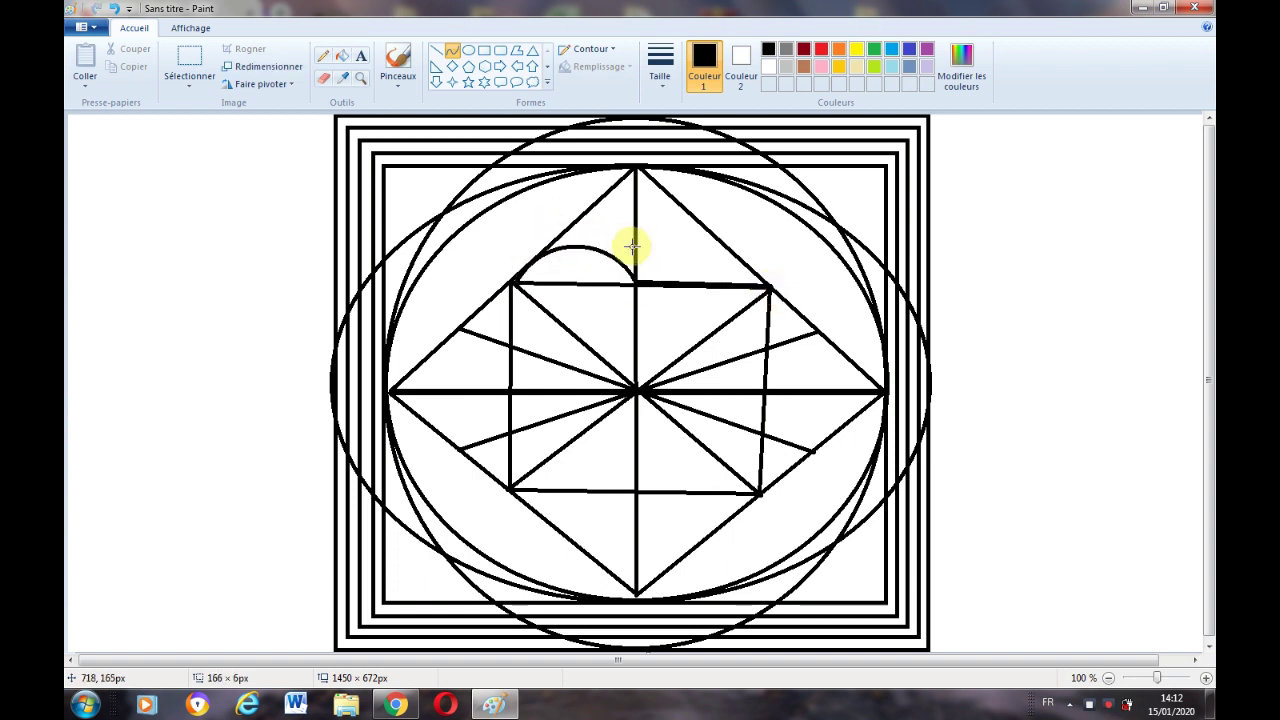
mouse_move(672, 247)
left_mouse_down()
mouse_move(677, 234)
mouse_move(729, 234)
mouse_move(637, 234)
left_mouse_up()
left_click(845, 233)
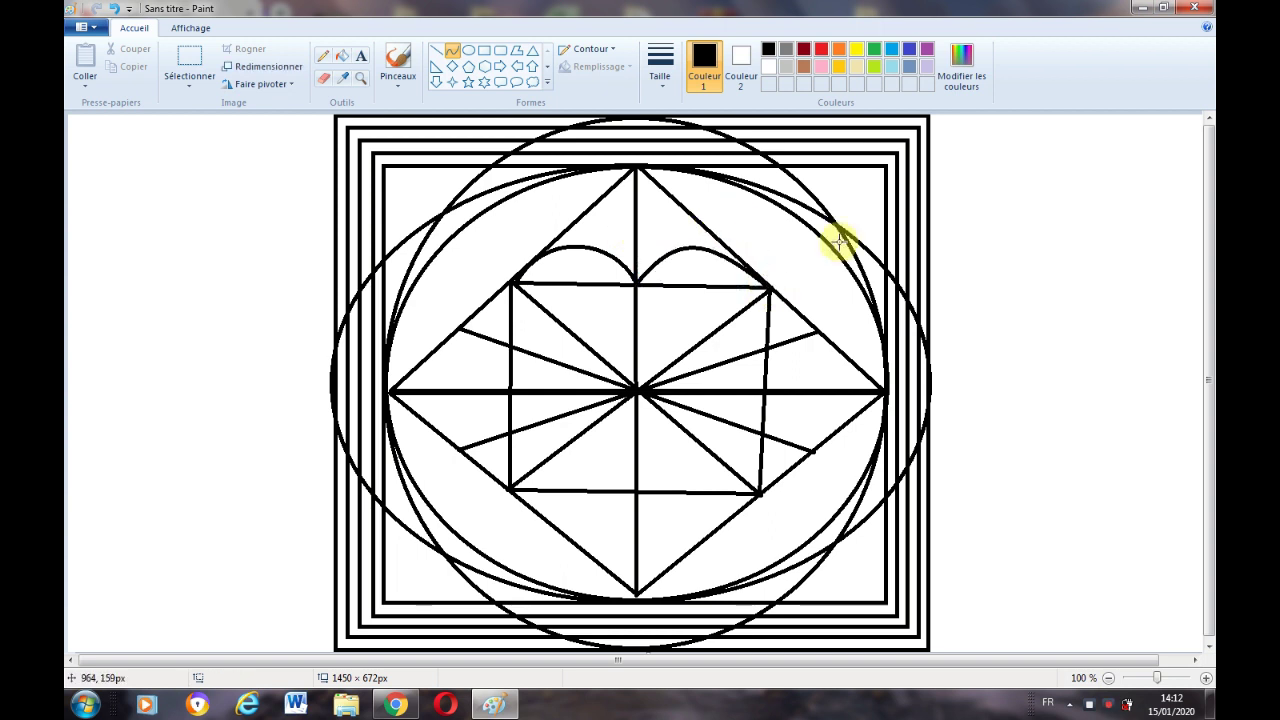
Draw two downward-bulging curves on the inner quadrilateral's bottom side, meeting at the vertical centre line.
mouse_move(515, 486)
left_mouse_down()
mouse_move(638, 491)
mouse_move(571, 534)
mouse_move(606, 563)
left_mouse_up()
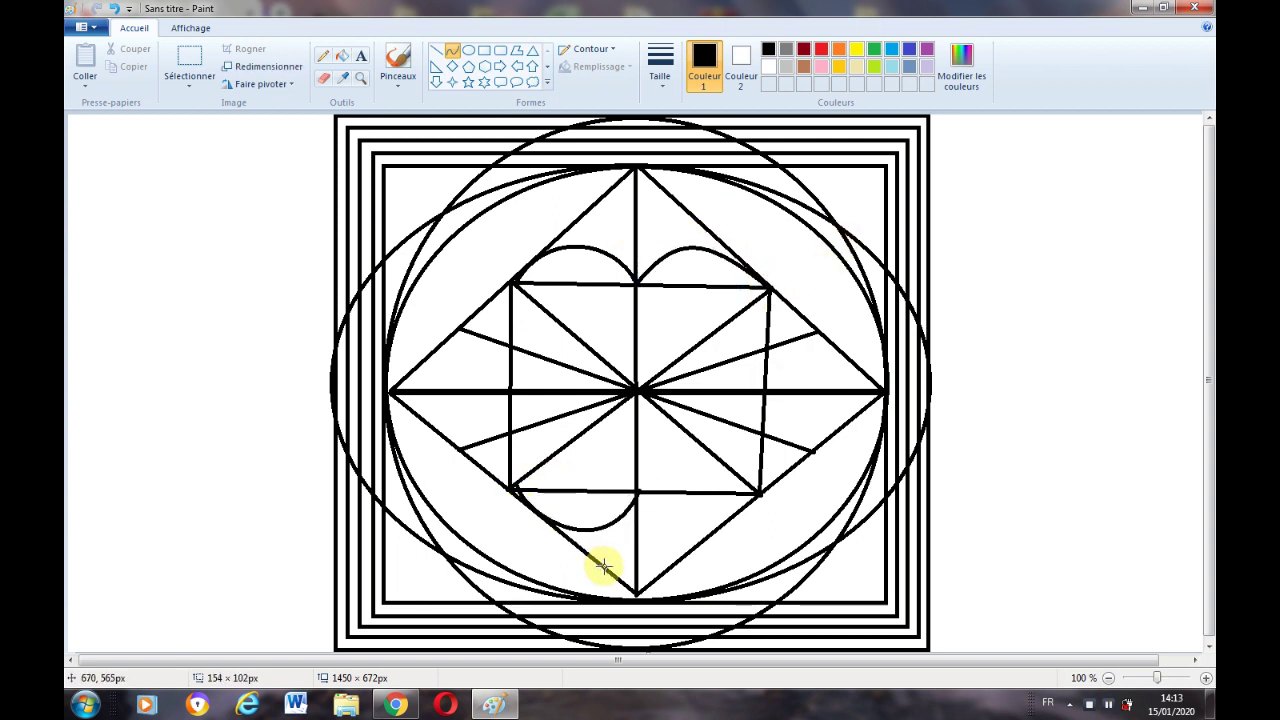
left_click(606, 563)
left_click_drag(637, 492, 709, 541)
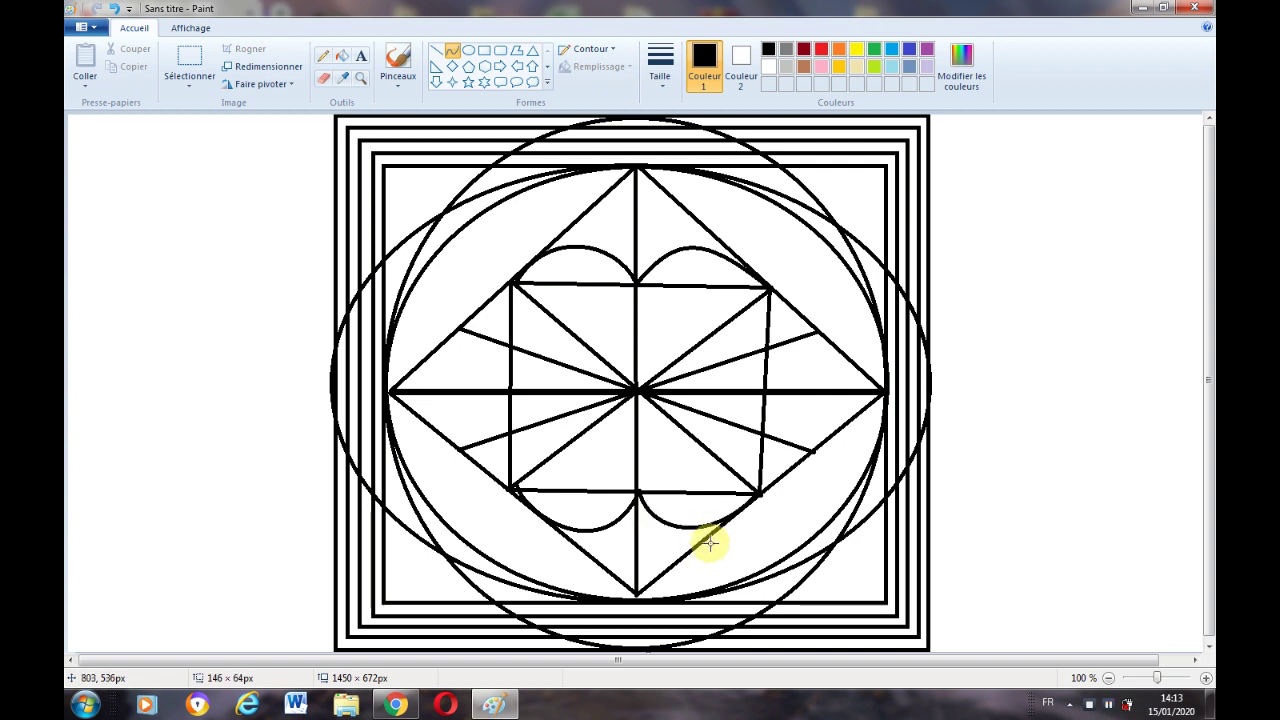
left_click(707, 549)
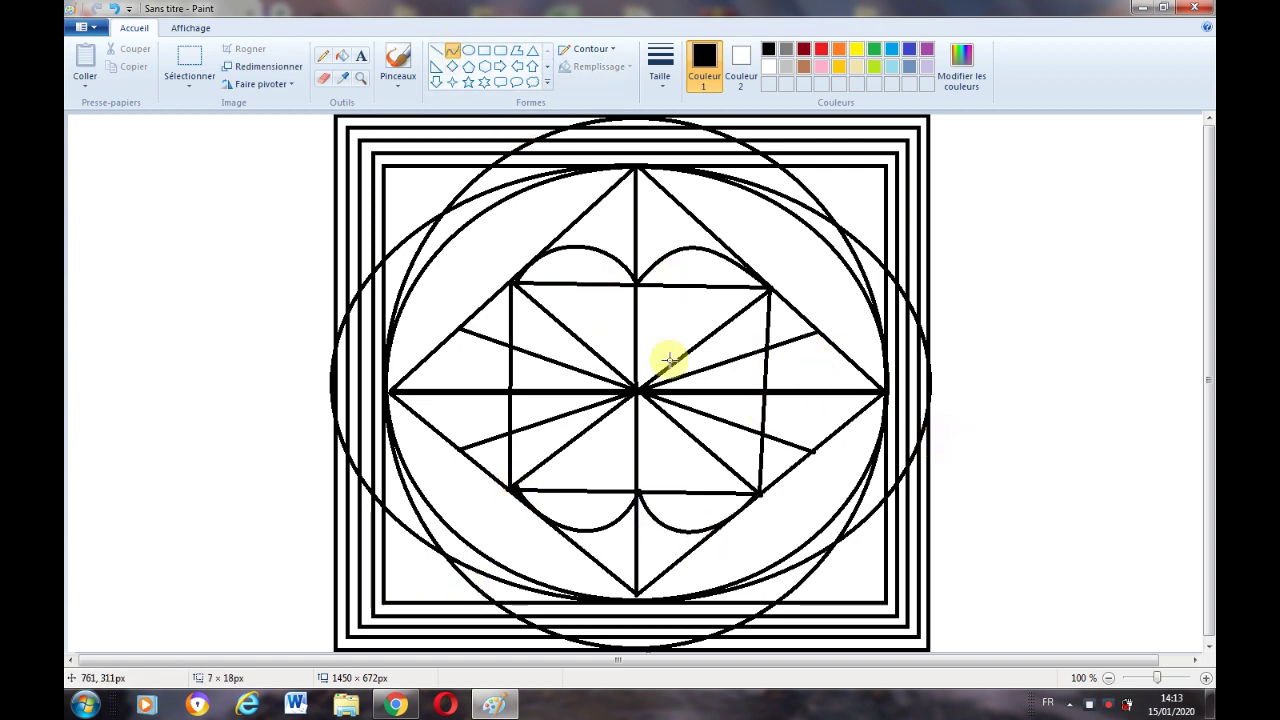
left_click(468, 50)
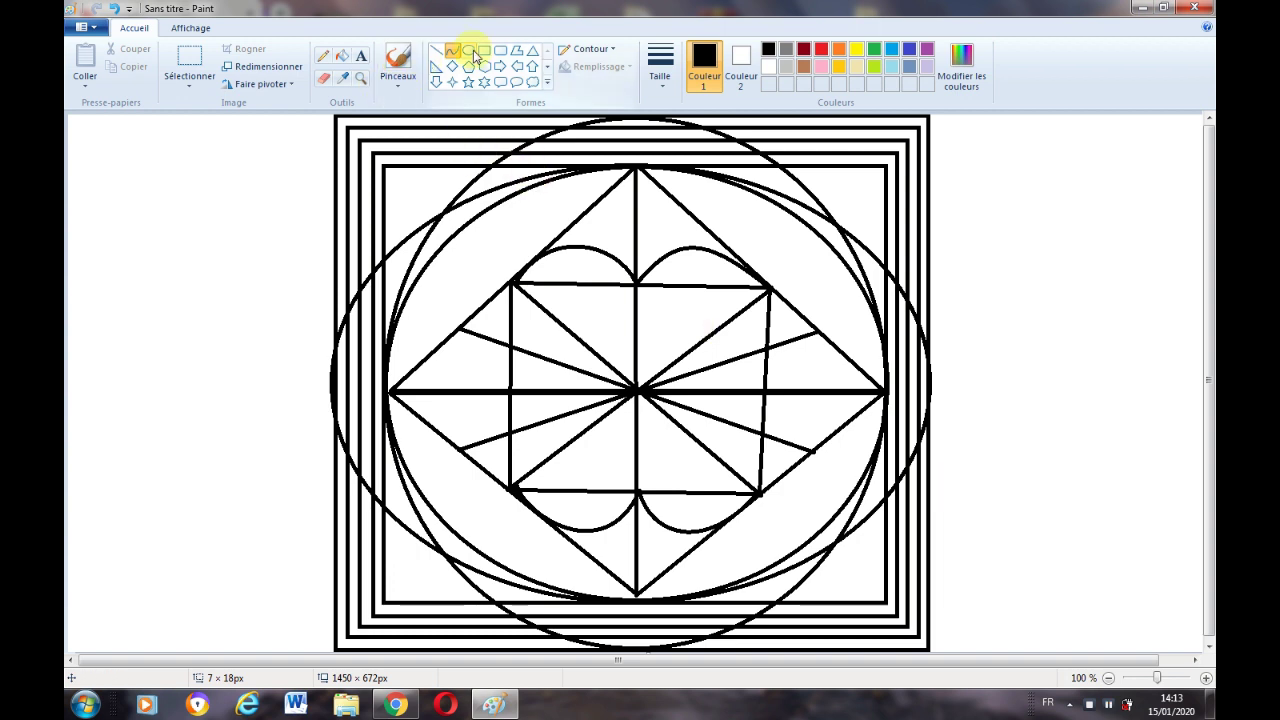
left_click_drag(449, 216, 394, 180)
key("ctrl+z")
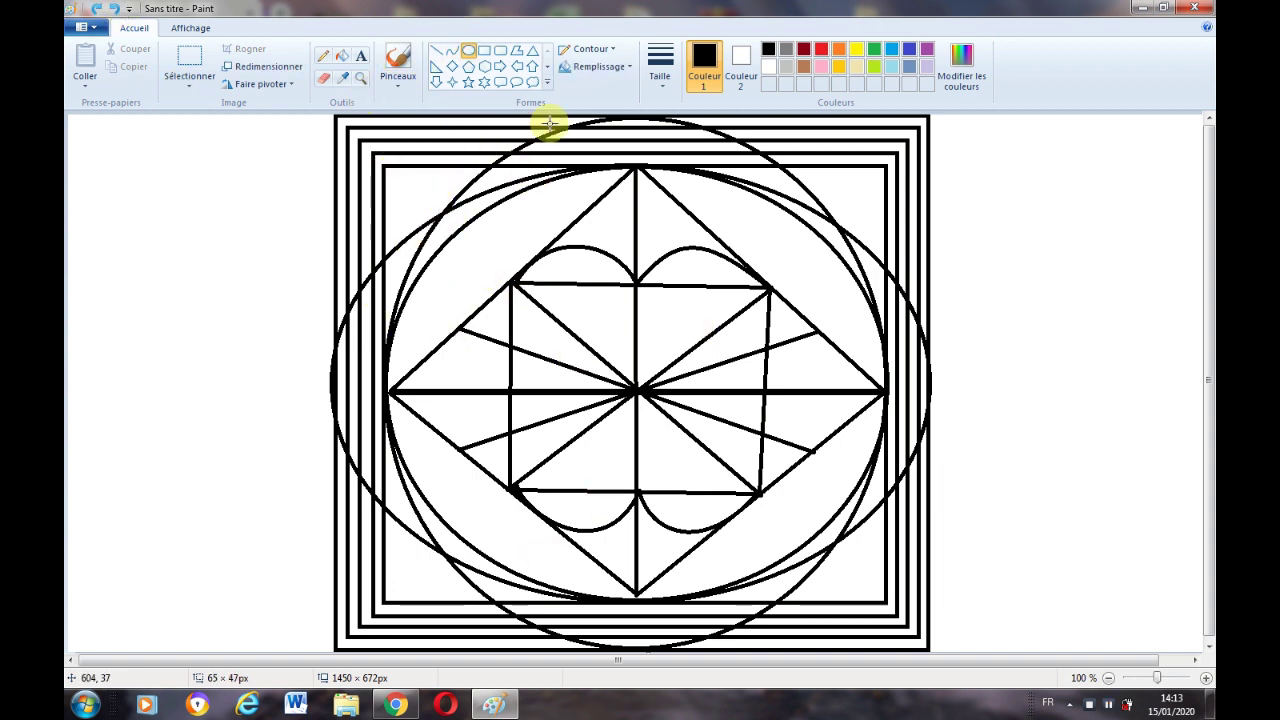
Fill the sections of the outermost band between the two largest rectangles with black.
left_click(342, 55)
left_click(357, 120)
left_click(720, 120)
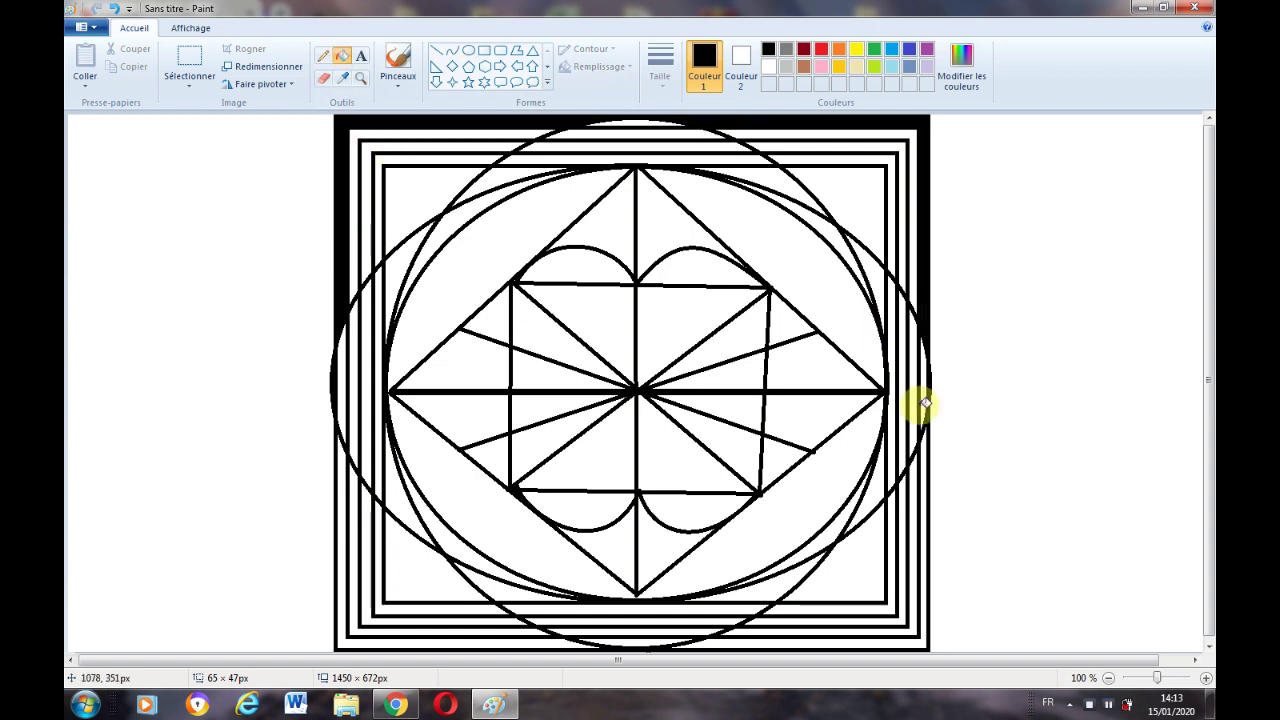
left_click(920, 457)
left_click(522, 640)
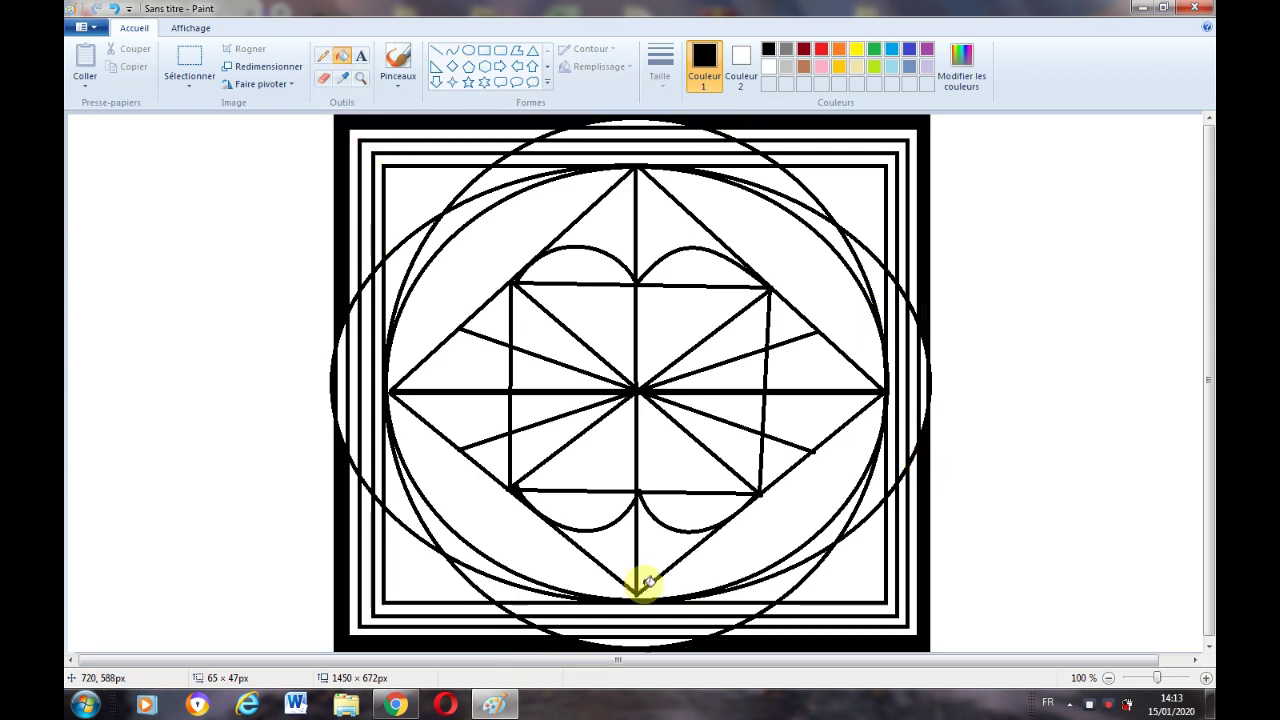
Fill alternate sections of the inner rectangular bands with black, switching to the neighbouring bands where the two large ellipses cross them.
left_click(590, 612)
left_click(651, 145)
left_click(453, 143)
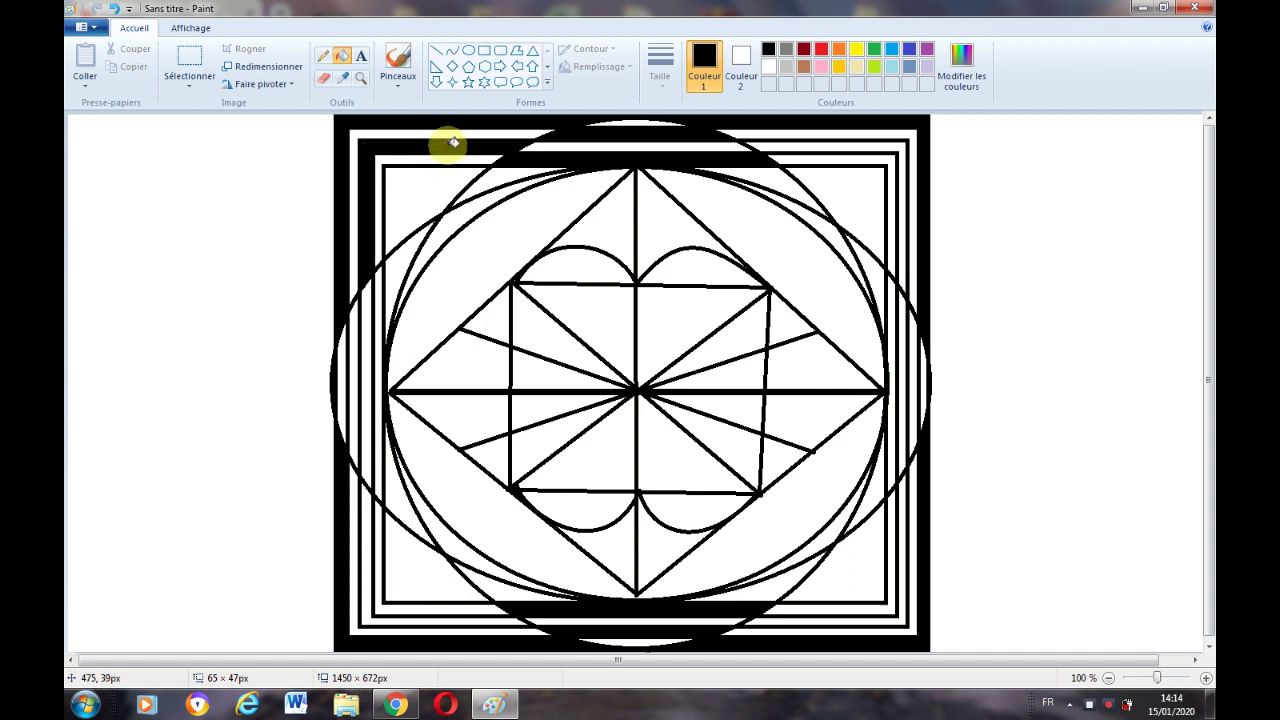
left_click(816, 162)
left_click(908, 425)
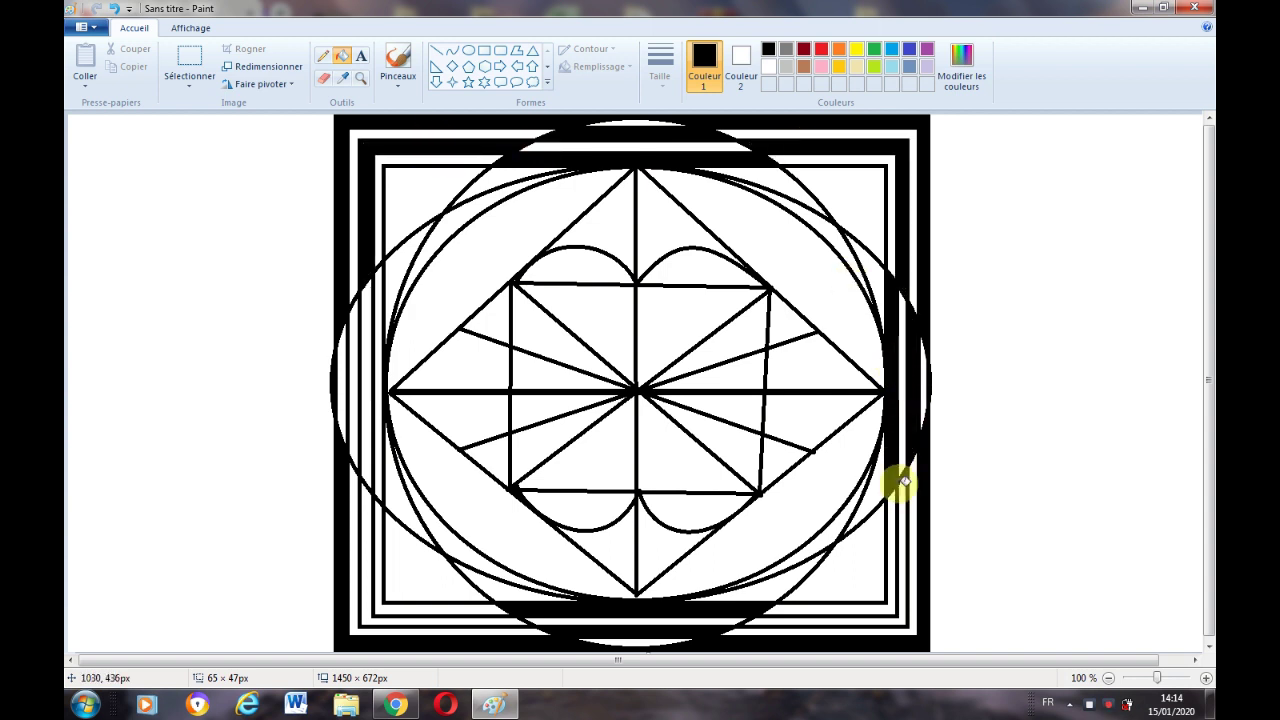
left_click(355, 384)
left_click(378, 394)
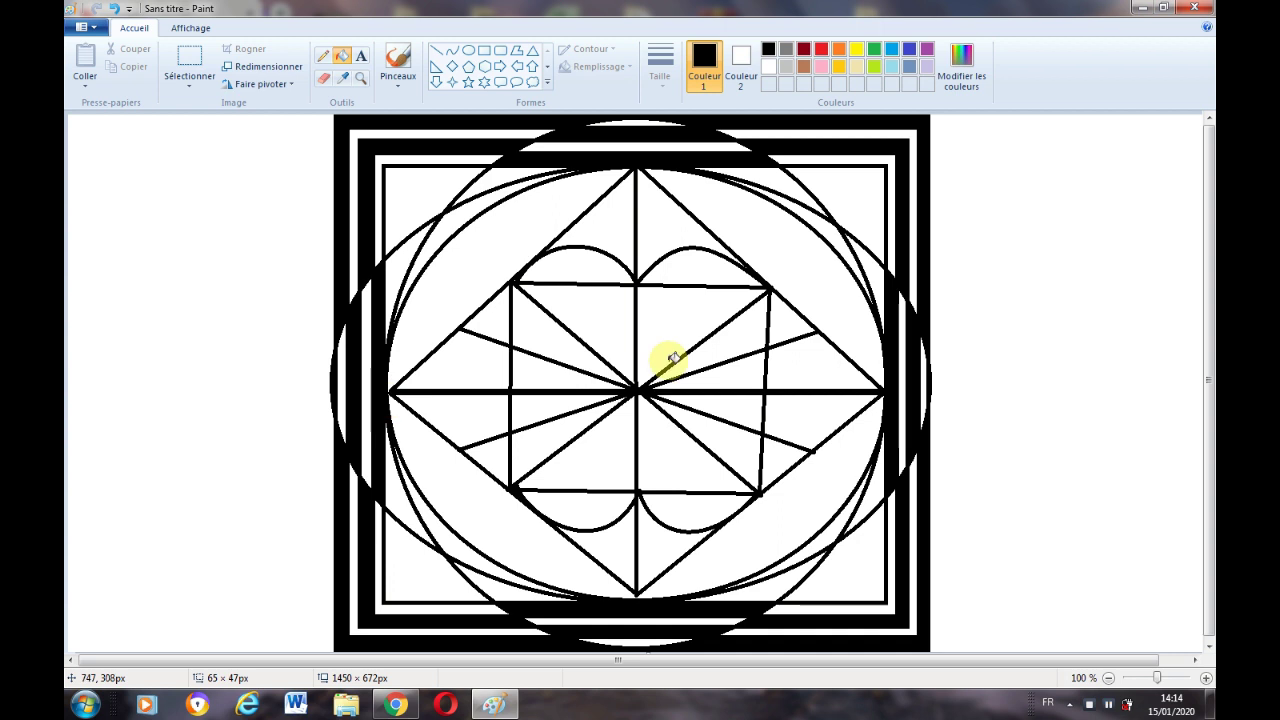
Fill the four thin crescents between the inner ellipse and the curves just outside it with black.
left_click(453, 220)
key("ctrl+z")
left_click(449, 229)
left_click(827, 220)
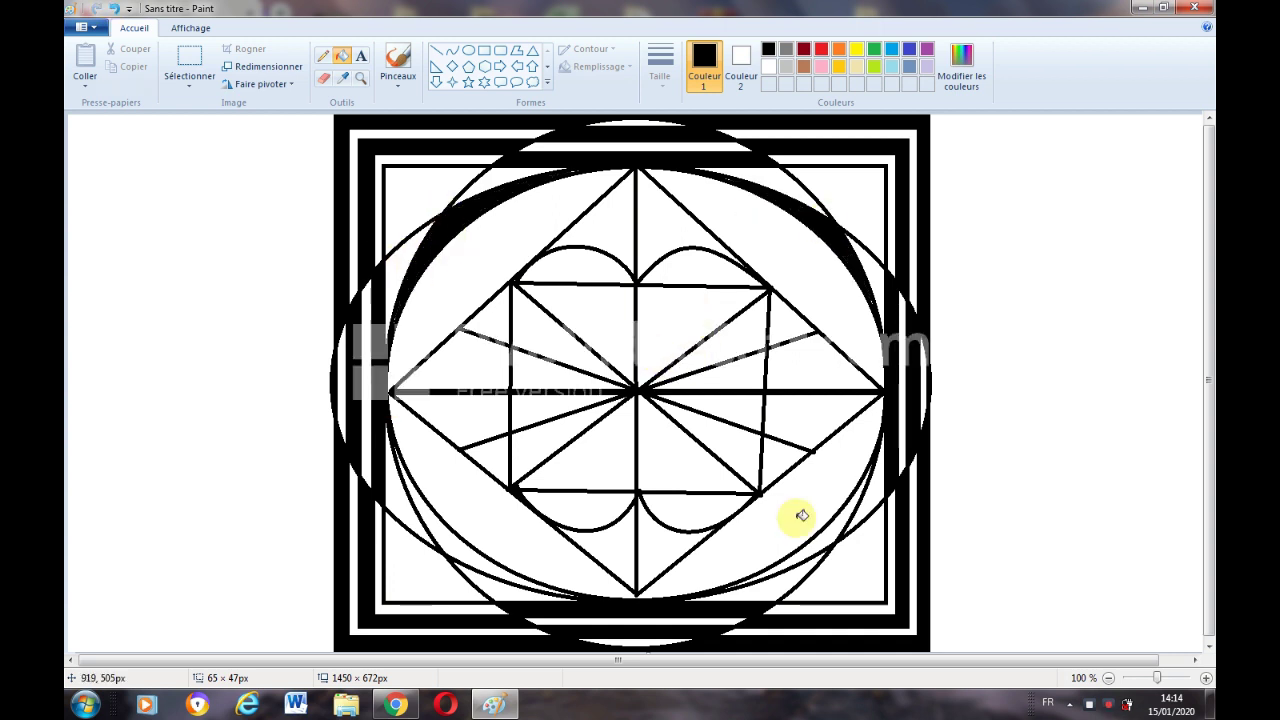
left_click(475, 559)
left_click(815, 550)
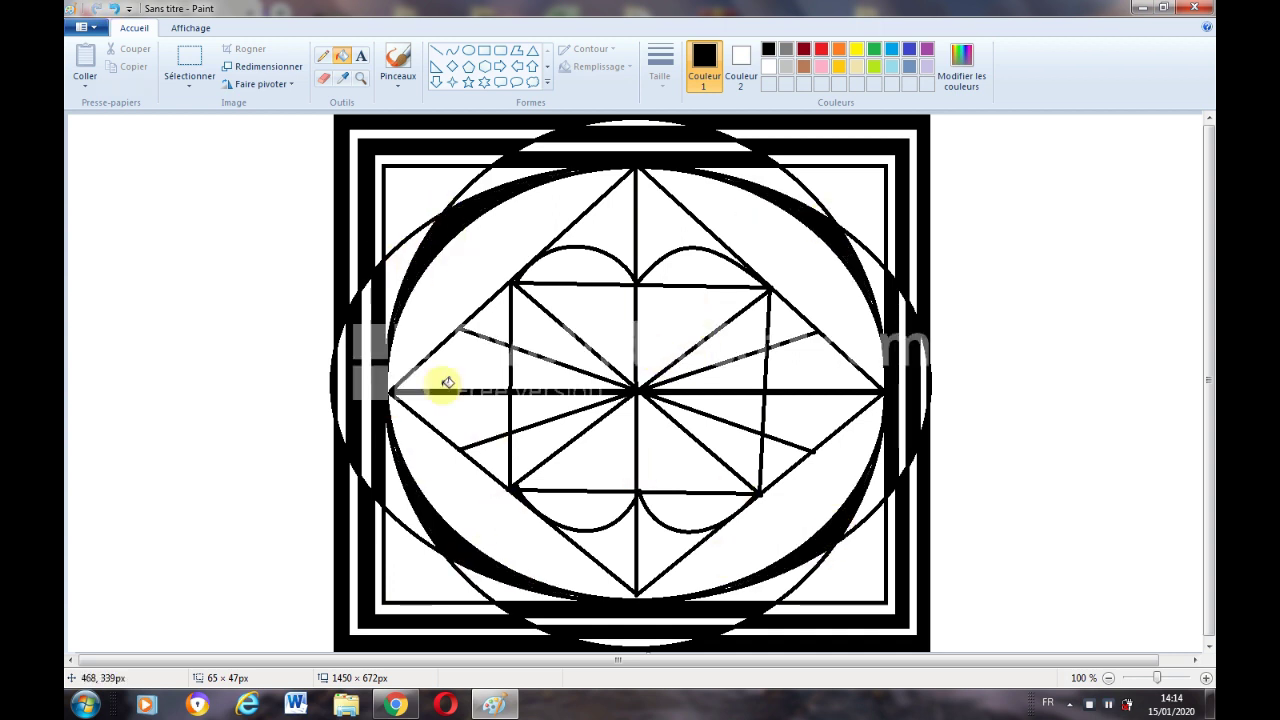
left_click(443, 294)
left_click(768, 504)
left_click(118, 12)
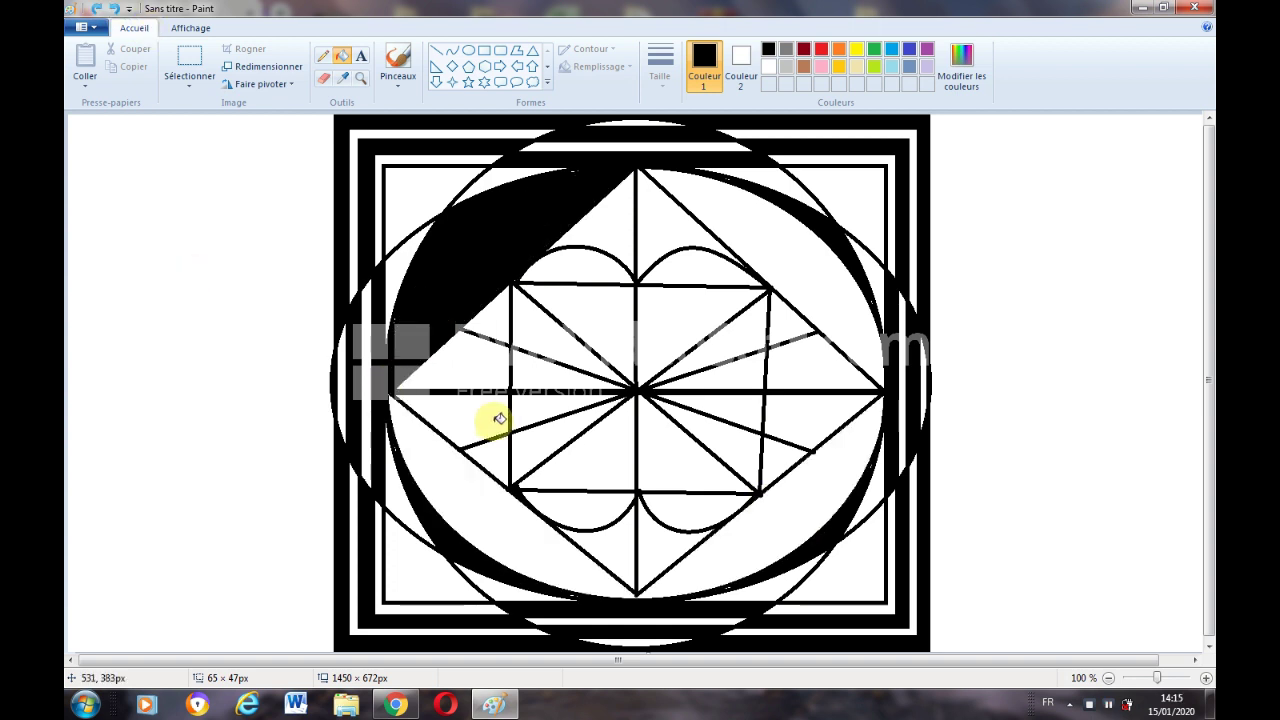
left_click(118, 12)
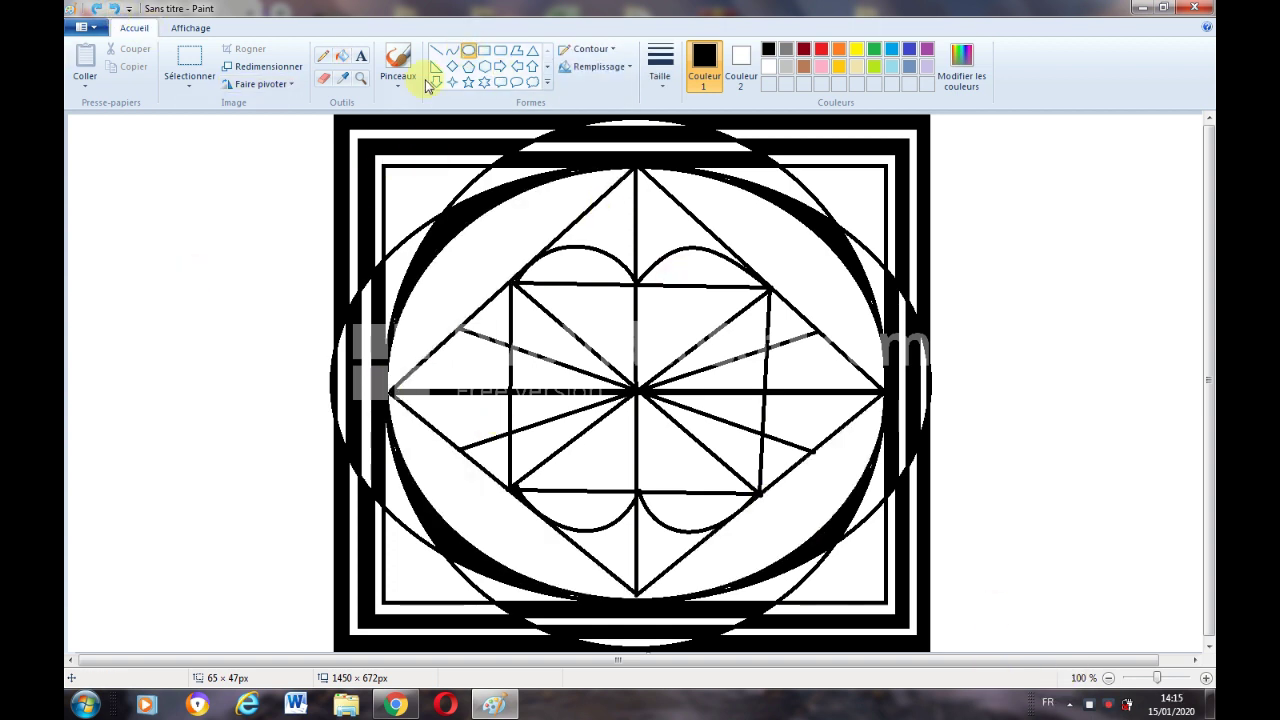
Draw a series of slanted, slightly curved stripes across the upper-left corner area of the innermost rectangle.
left_click(452, 50)
mouse_move(380, 251)
left_mouse_down()
mouse_move(415, 192)
mouse_move(437, 212)
left_mouse_up()
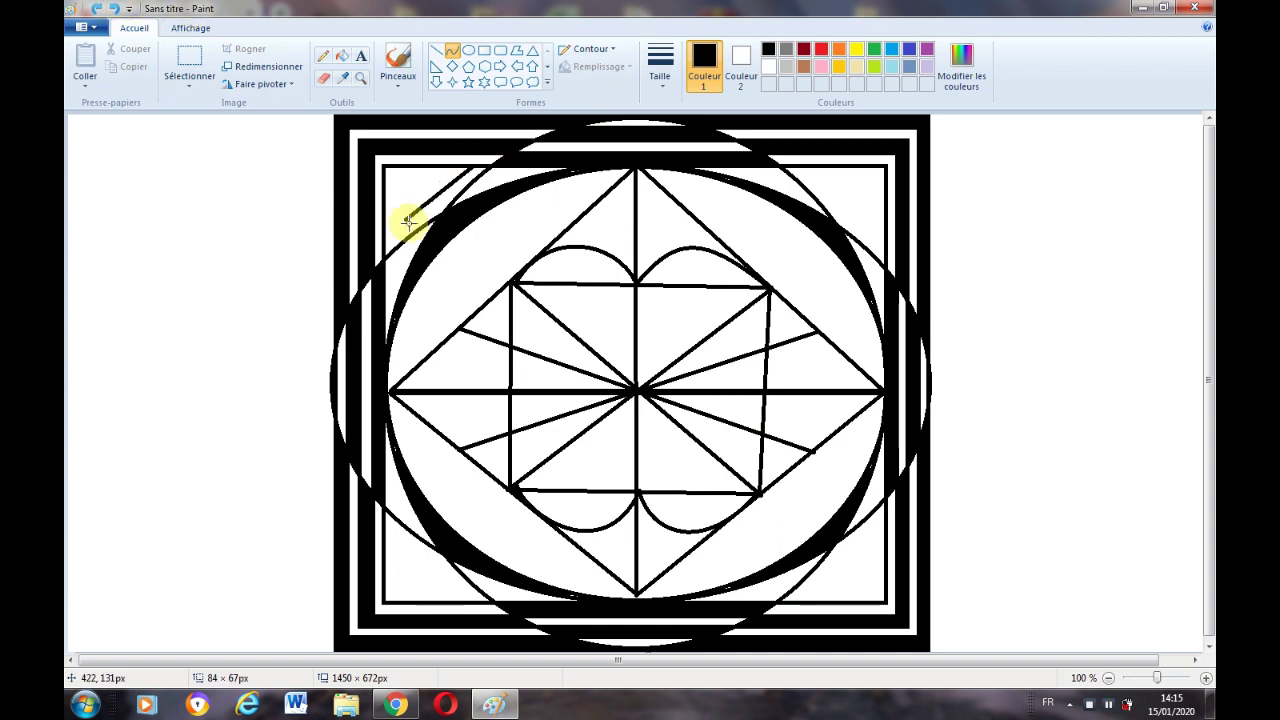
mouse_move(457, 178)
left_mouse_down()
mouse_move(436, 168)
mouse_move(366, 208)
mouse_move(395, 245)
left_mouse_up()
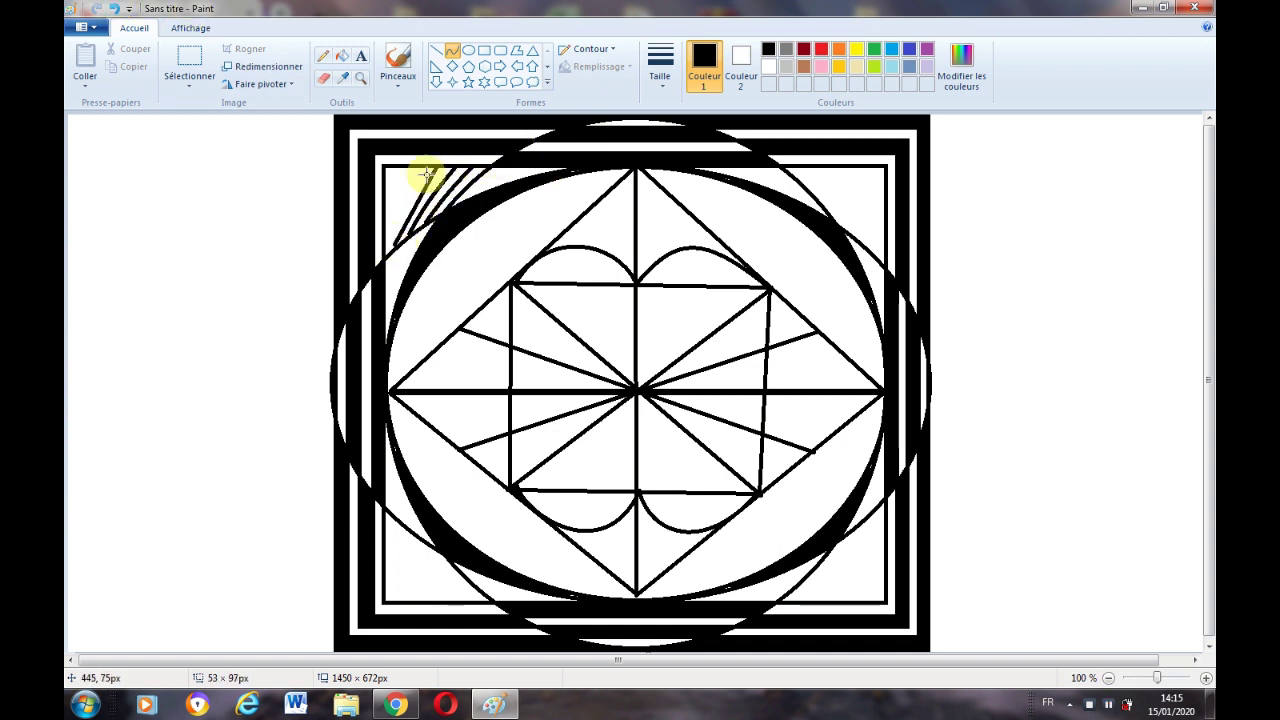
left_click(575, 172)
left_click_drag(419, 168, 414, 174)
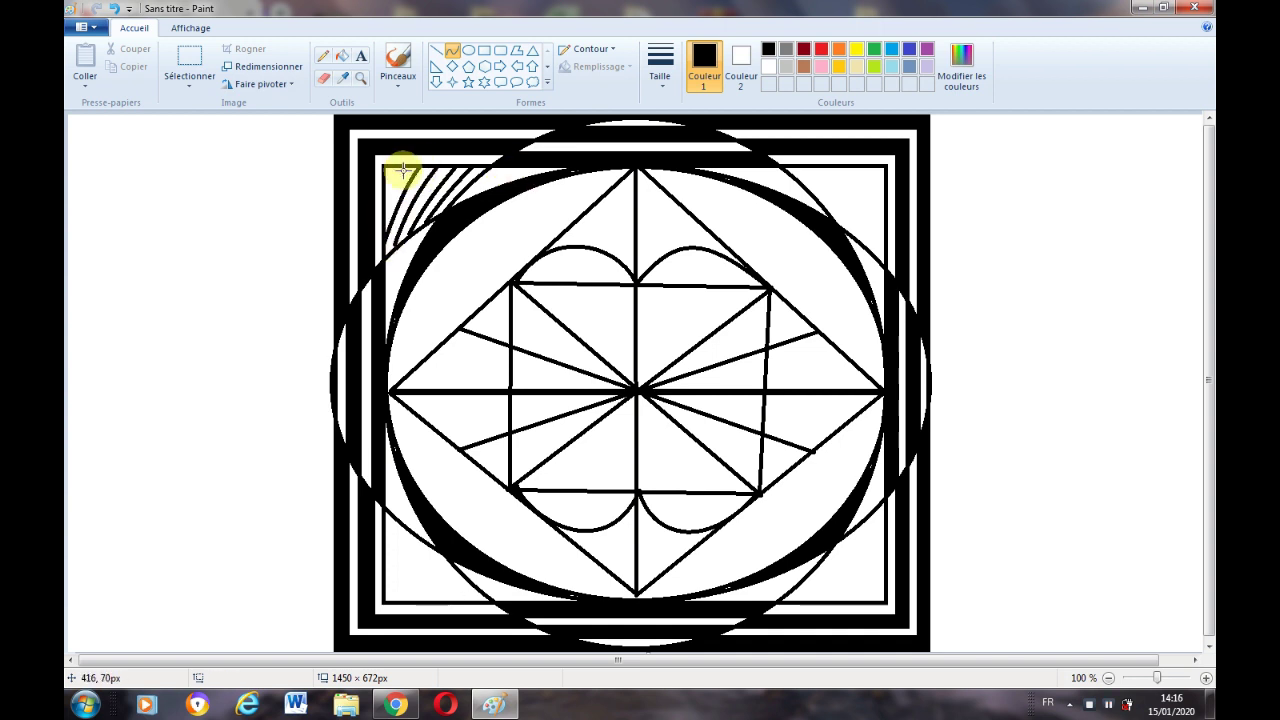
left_click(596, 178)
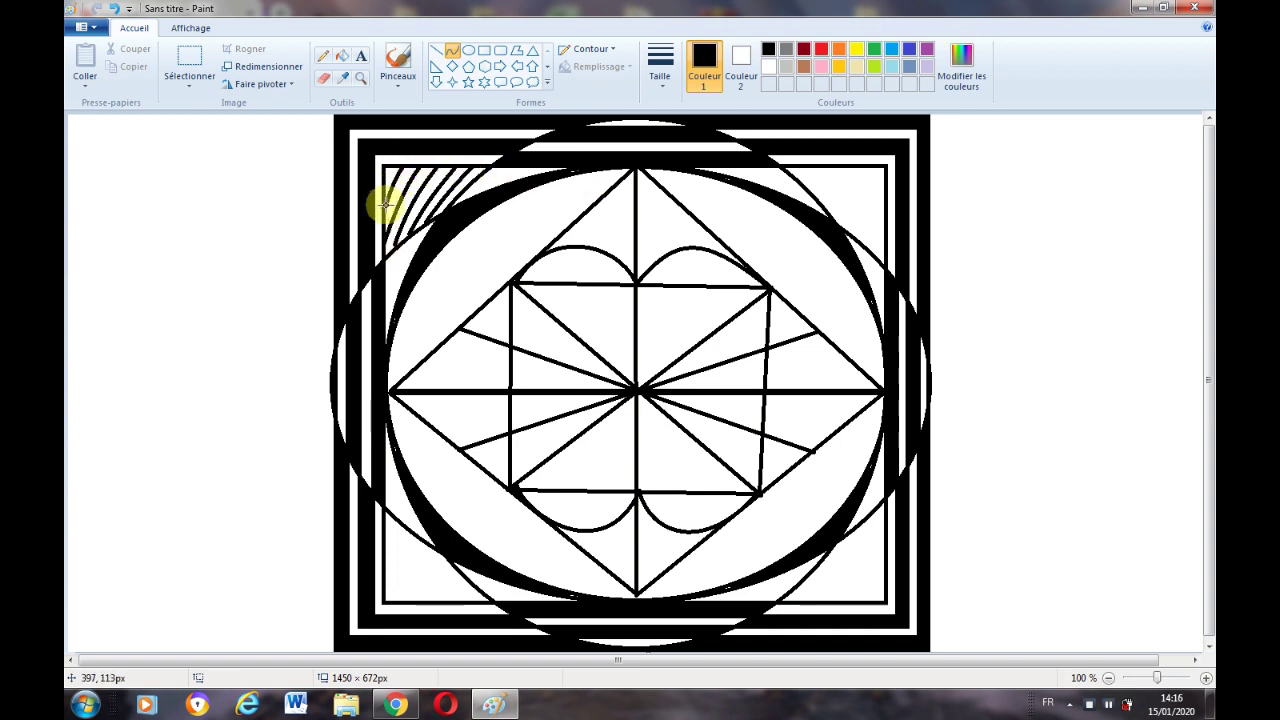
Cross the upper-left corner stripes with opposite curves and fill alternate cells of the lattice with black.
left_click_drag(418, 250, 384, 166)
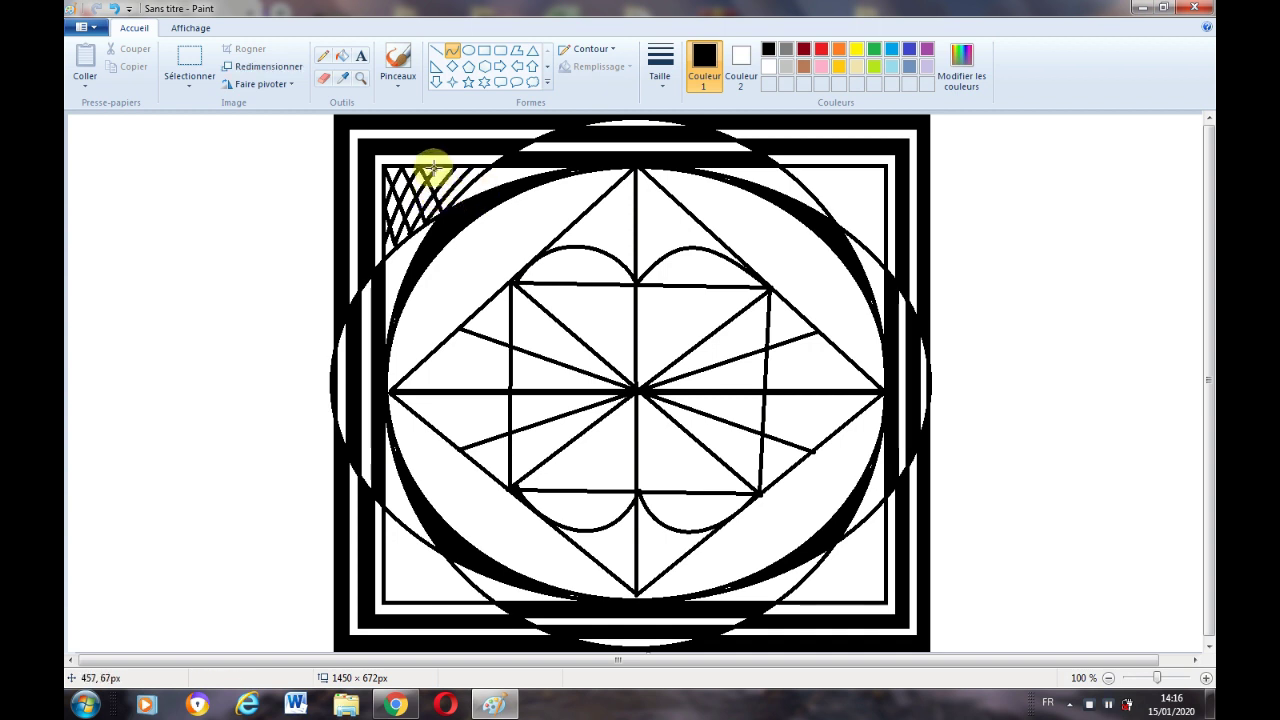
left_click(543, 186)
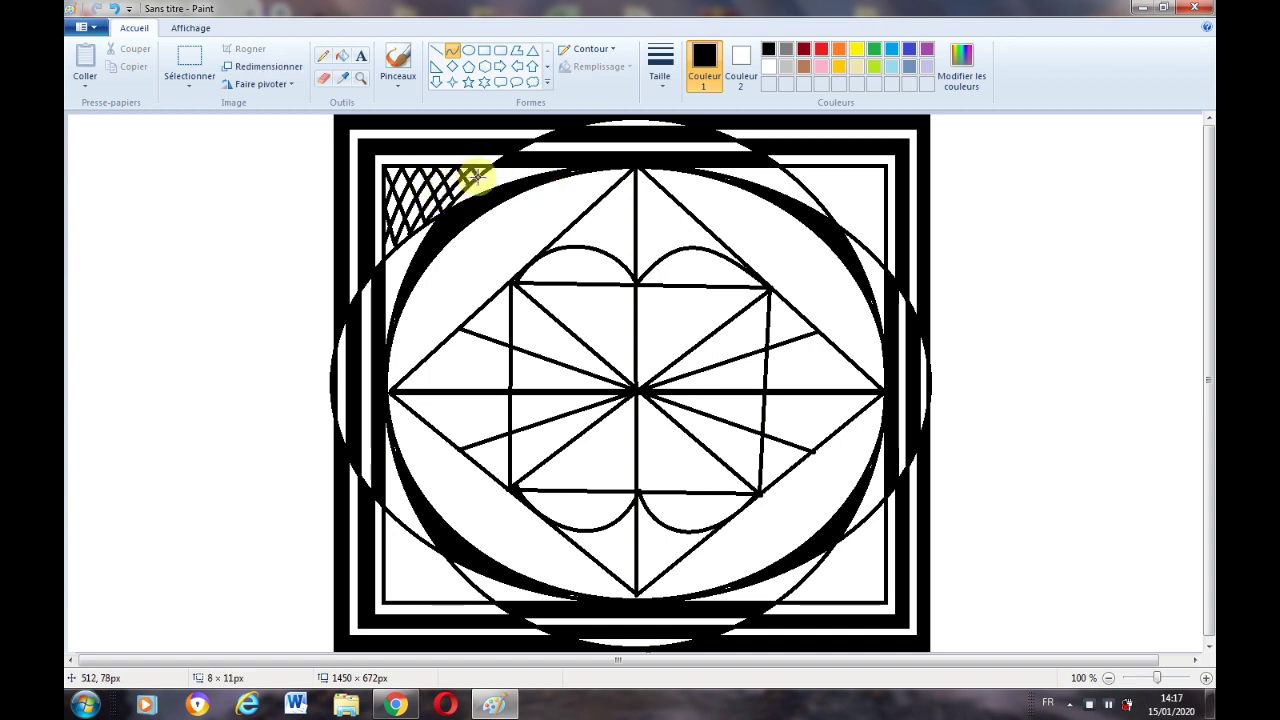
left_click(342, 55)
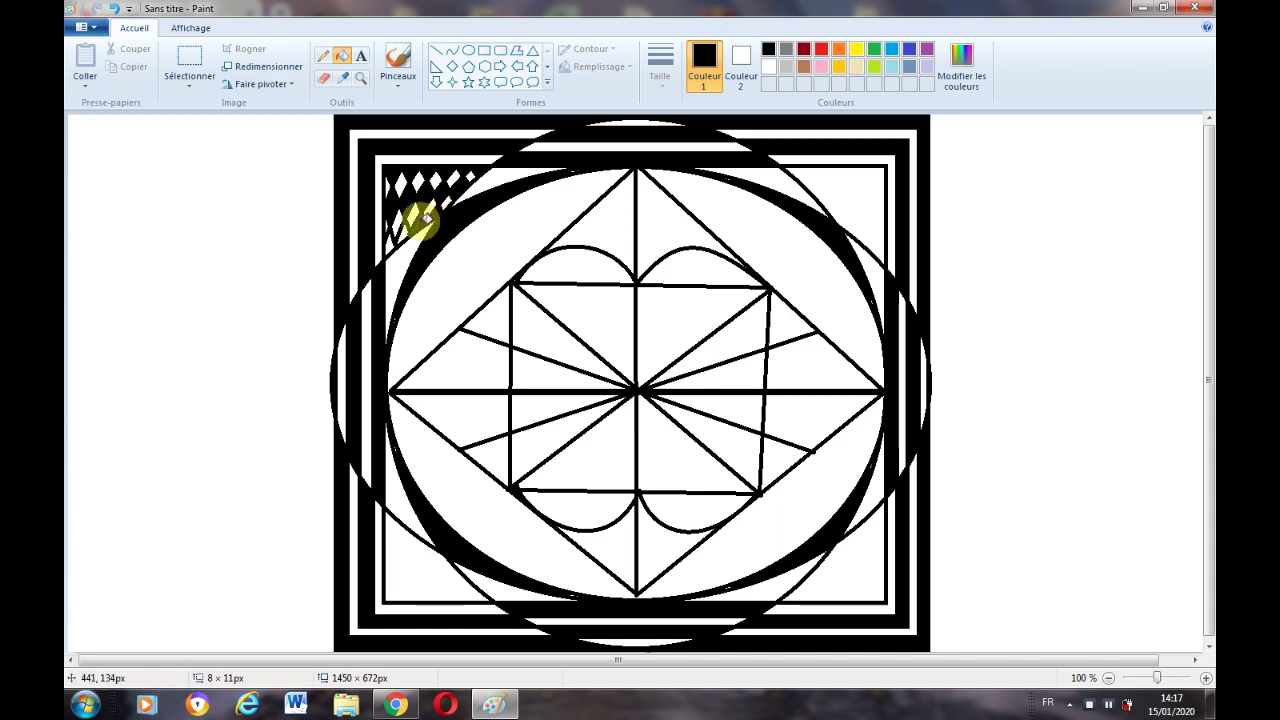
Draw a series of outward-bulging curved stripes across the upper-right corner area of the innermost rectangle.
left_click(452, 50)
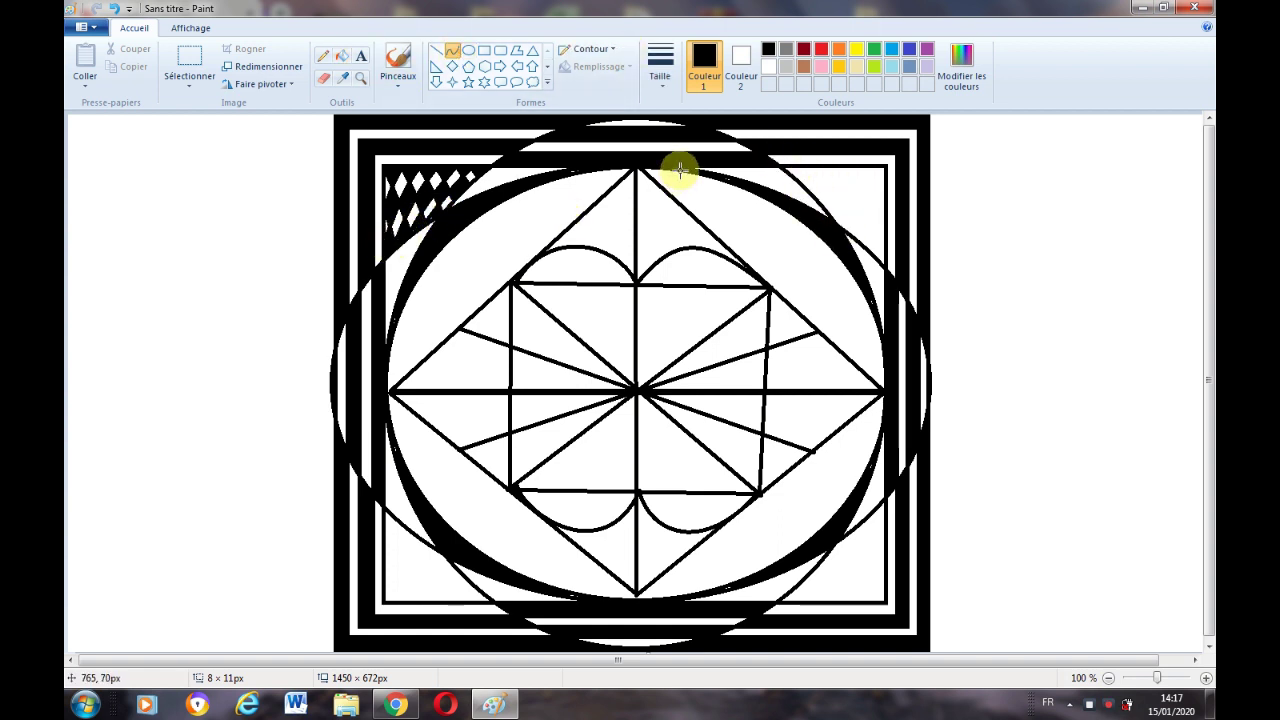
mouse_move(837, 222)
left_mouse_down()
mouse_move(804, 168)
mouse_move(820, 185)
left_mouse_up()
mouse_move(866, 246)
left_mouse_down()
mouse_move(817, 166)
mouse_move(880, 237)
mouse_move(838, 165)
left_mouse_up()
left_click(866, 224)
left_click(874, 223)
left_click(851, 177)
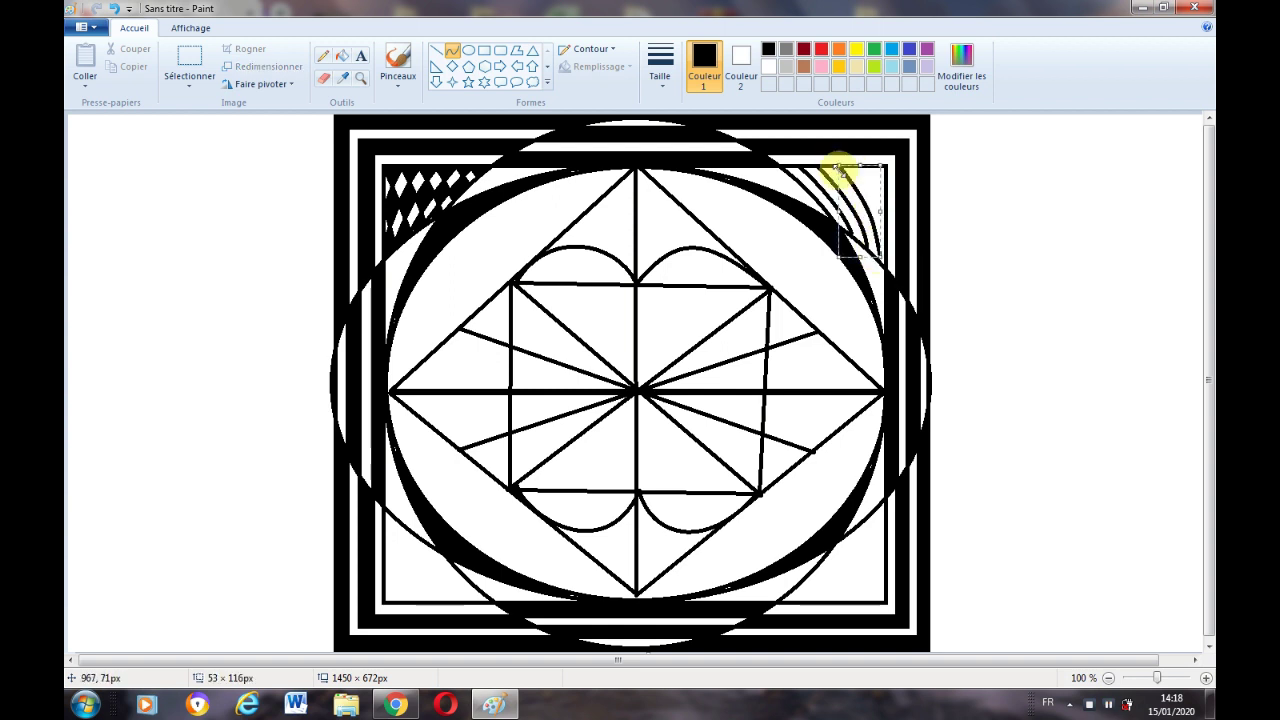
left_click(926, 235)
left_click_drag(880, 256, 882, 264)
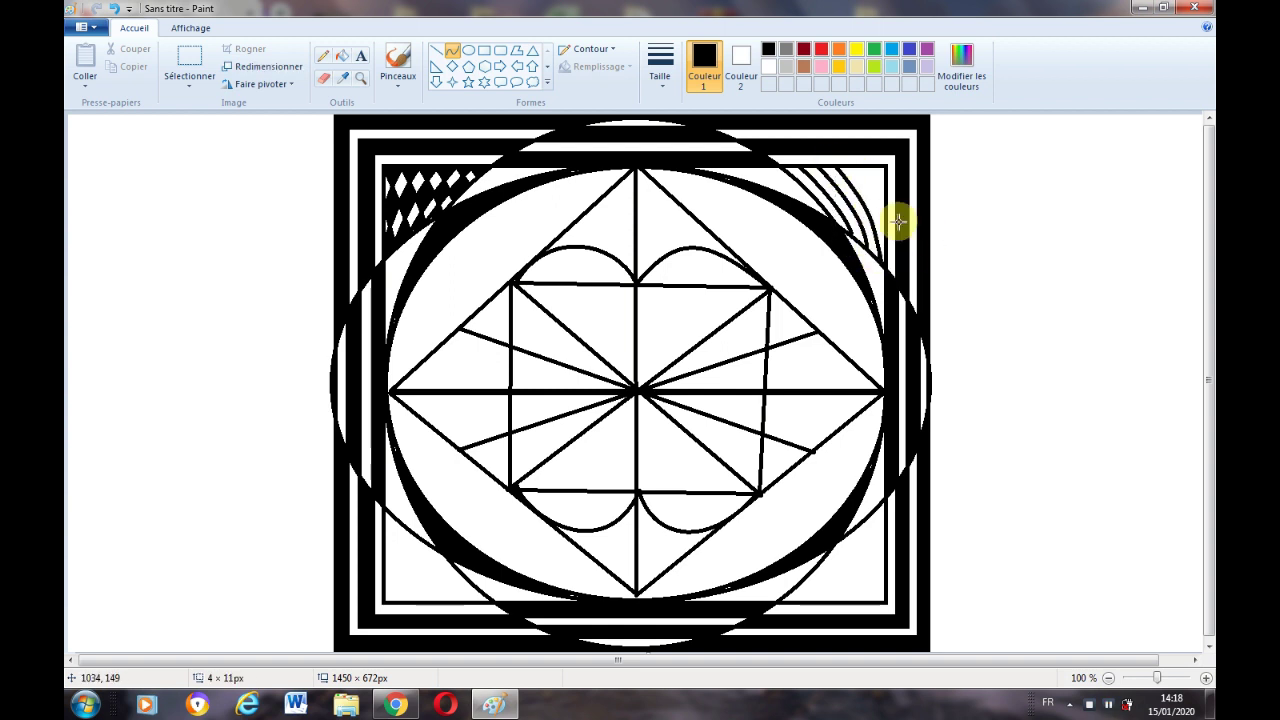
left_click(455, 52)
left_click_drag(874, 197, 884, 168)
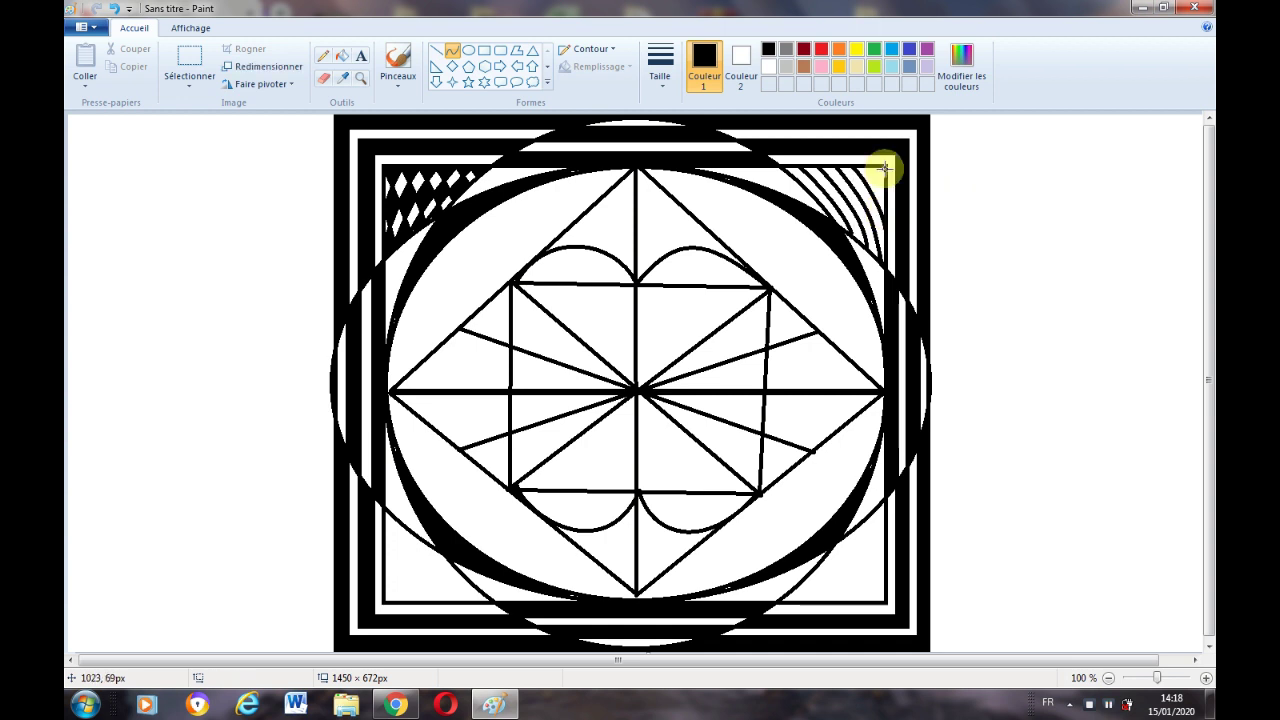
left_click(972, 182)
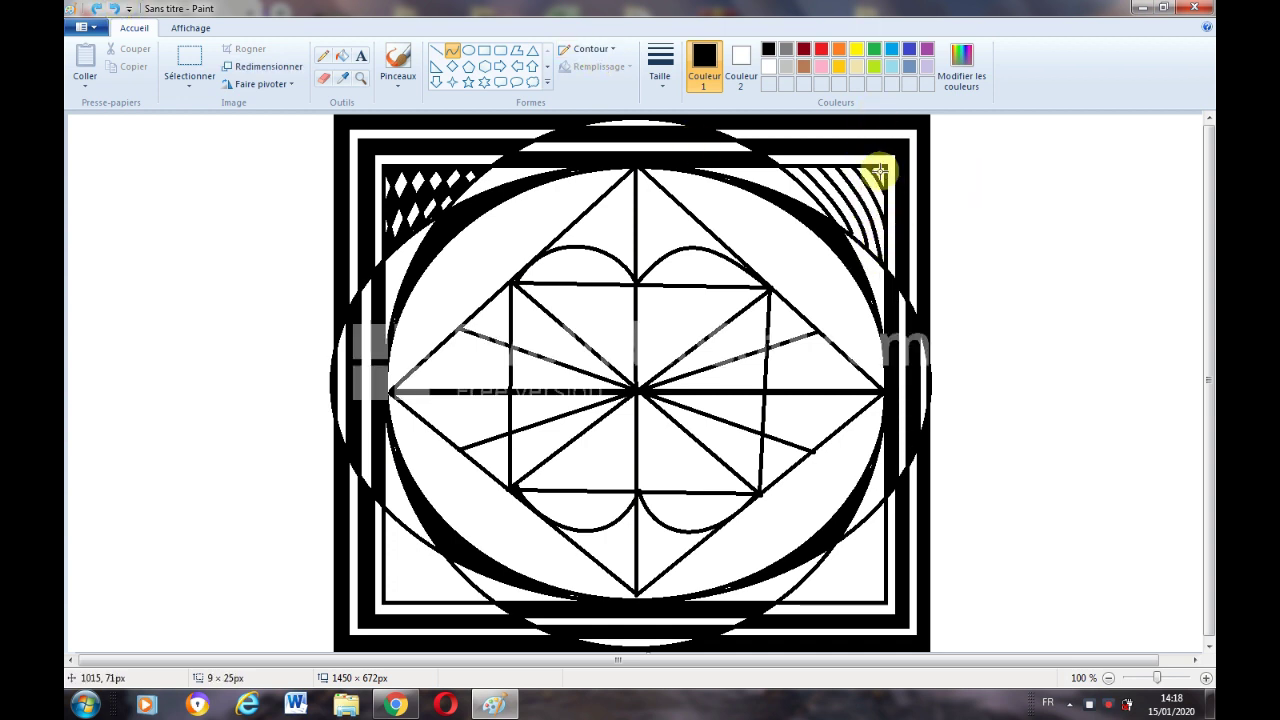
Draw crossing curves over the upper-right corner stripes and undo the last ones nearest the ellipse.
mouse_move(868, 246)
left_mouse_down()
mouse_move(874, 211)
mouse_move(888, 215)
mouse_move(885, 245)
mouse_move(908, 209)
mouse_move(849, 229)
mouse_move(866, 170)
mouse_move(830, 215)
left_mouse_up()
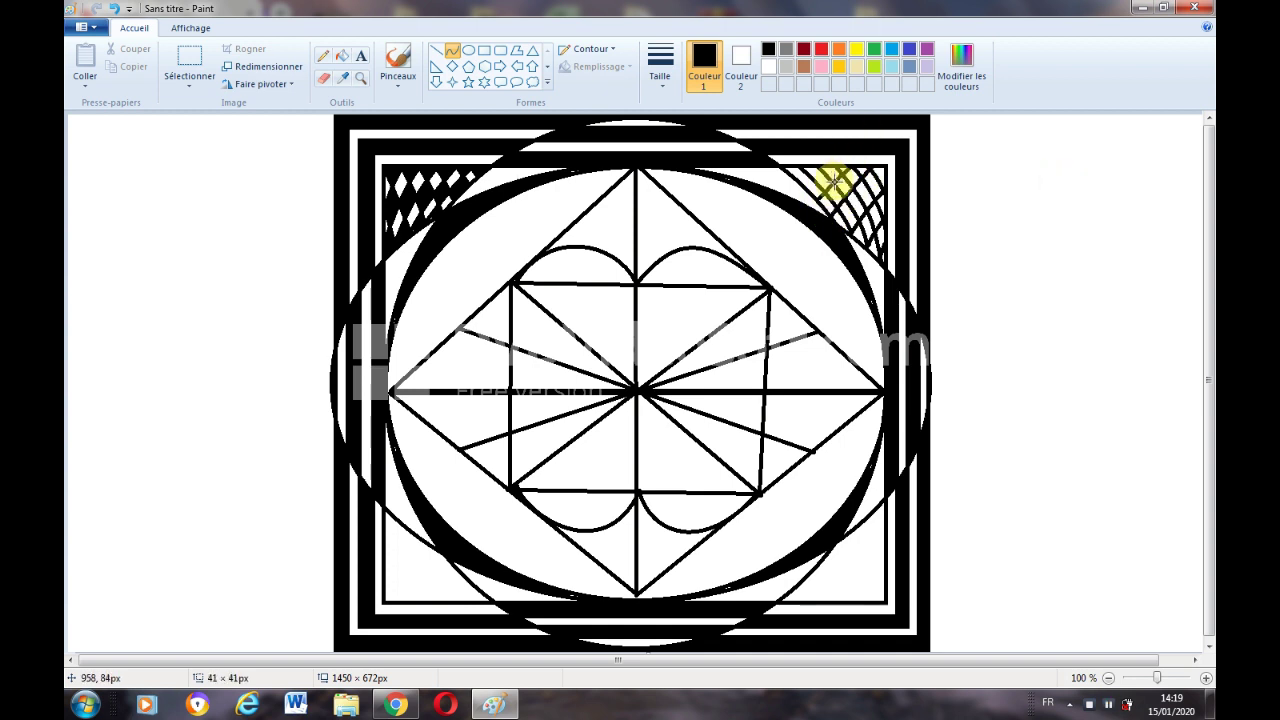
left_click_drag(835, 181, 820, 168)
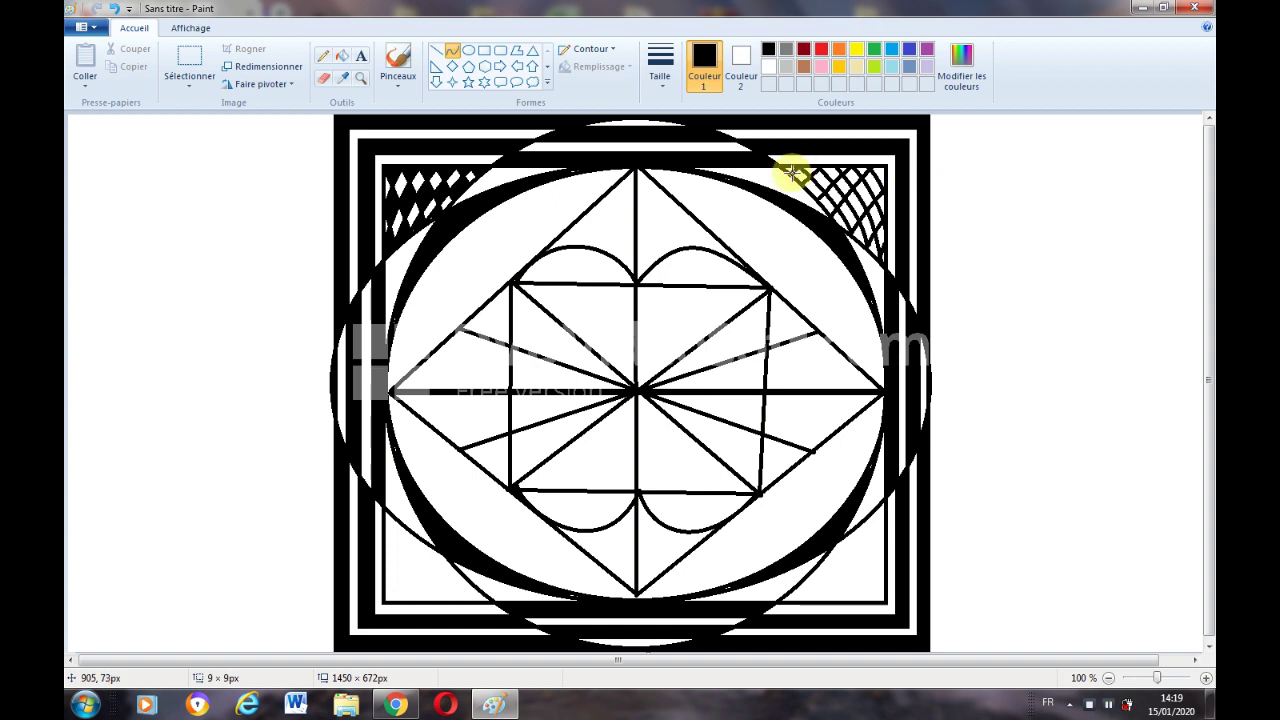
left_click(342, 55)
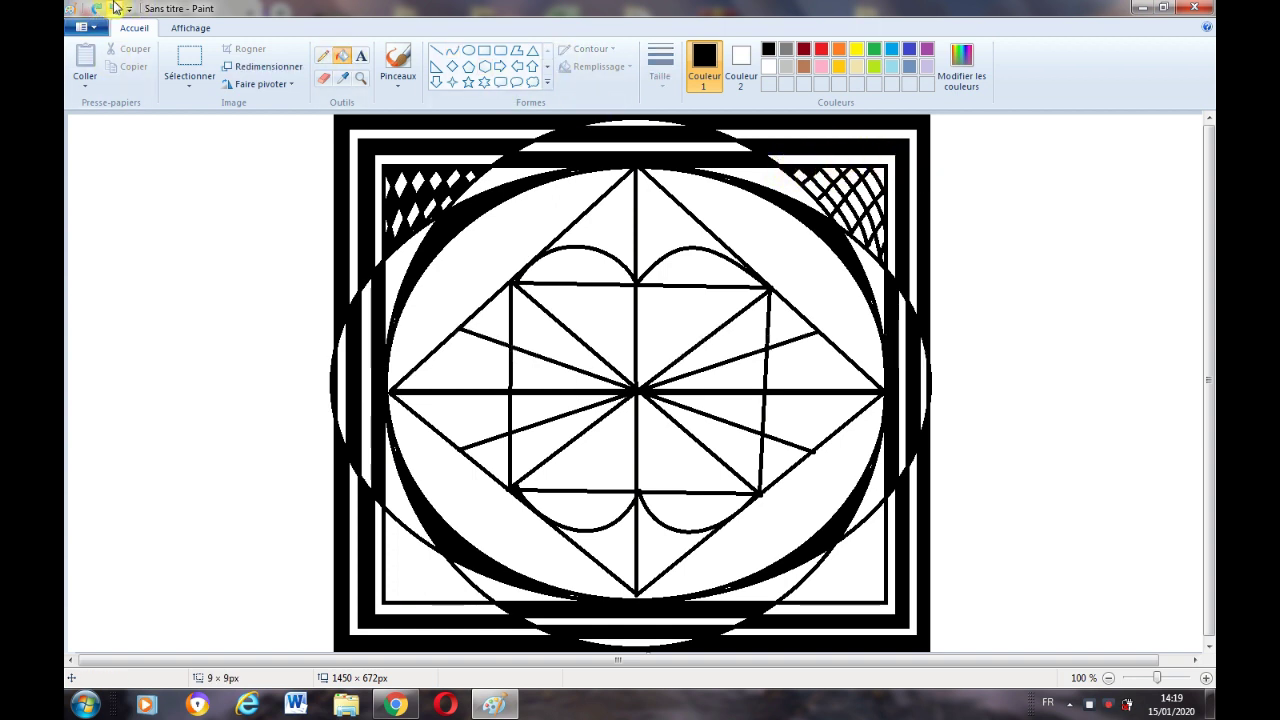
left_click(115, 8)
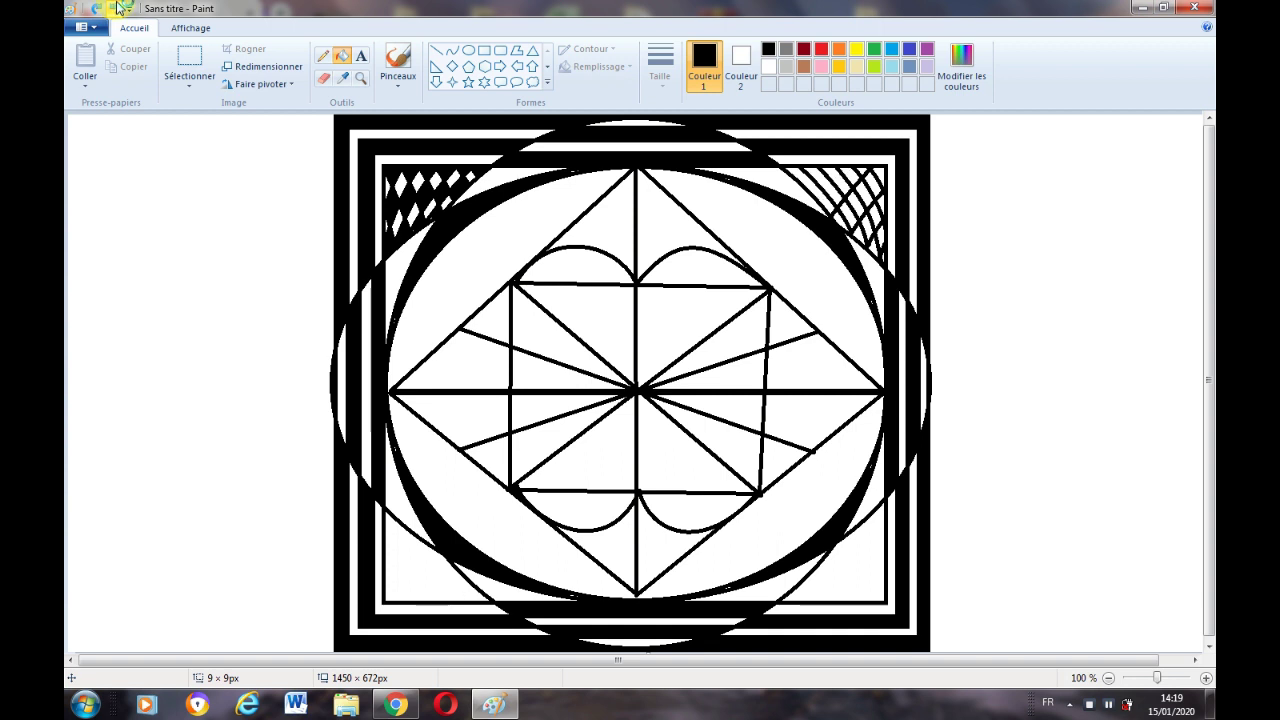
Redraw the remaining crossing curves with closer spacing to complete the lattice in the upper-right corner area.
left_click(453, 51)
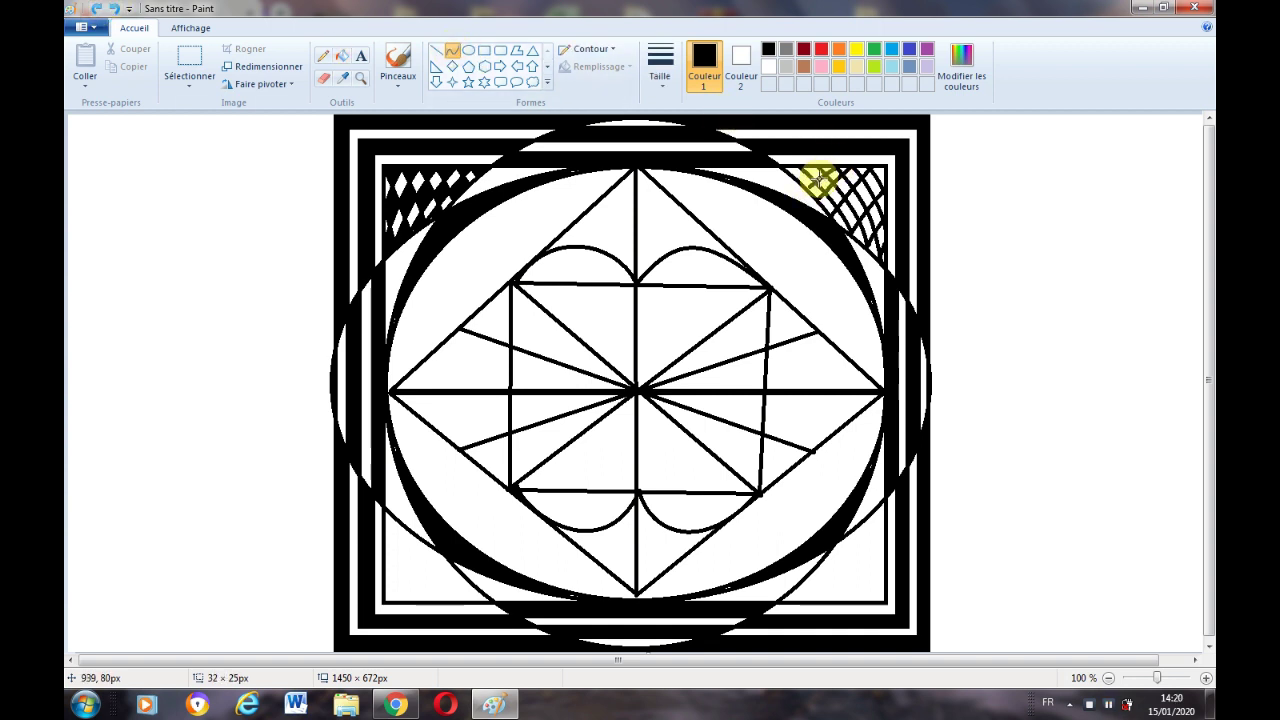
double_click(819, 177)
left_click_drag(841, 225, 887, 165)
double_click(864, 198)
left_click(1026, 209)
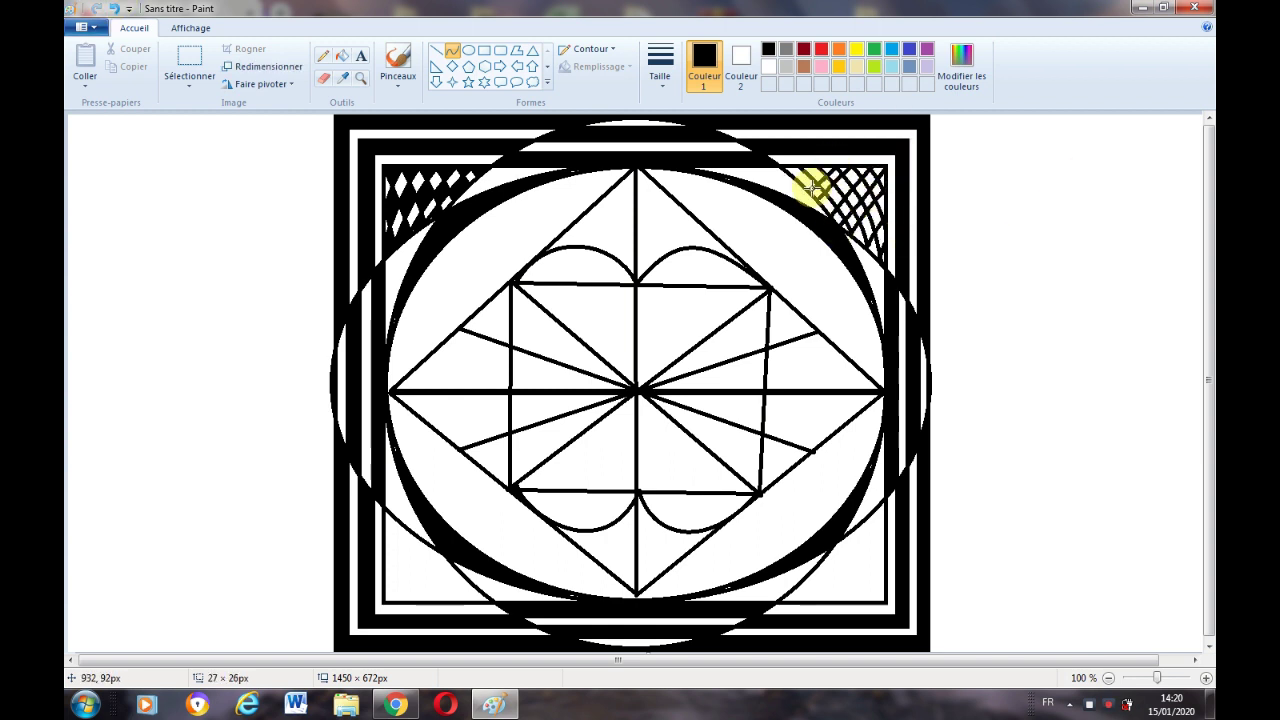
left_click(940, 177)
mouse_move(816, 168)
left_mouse_down()
mouse_move(899, 150)
mouse_move(789, 174)
left_mouse_up()
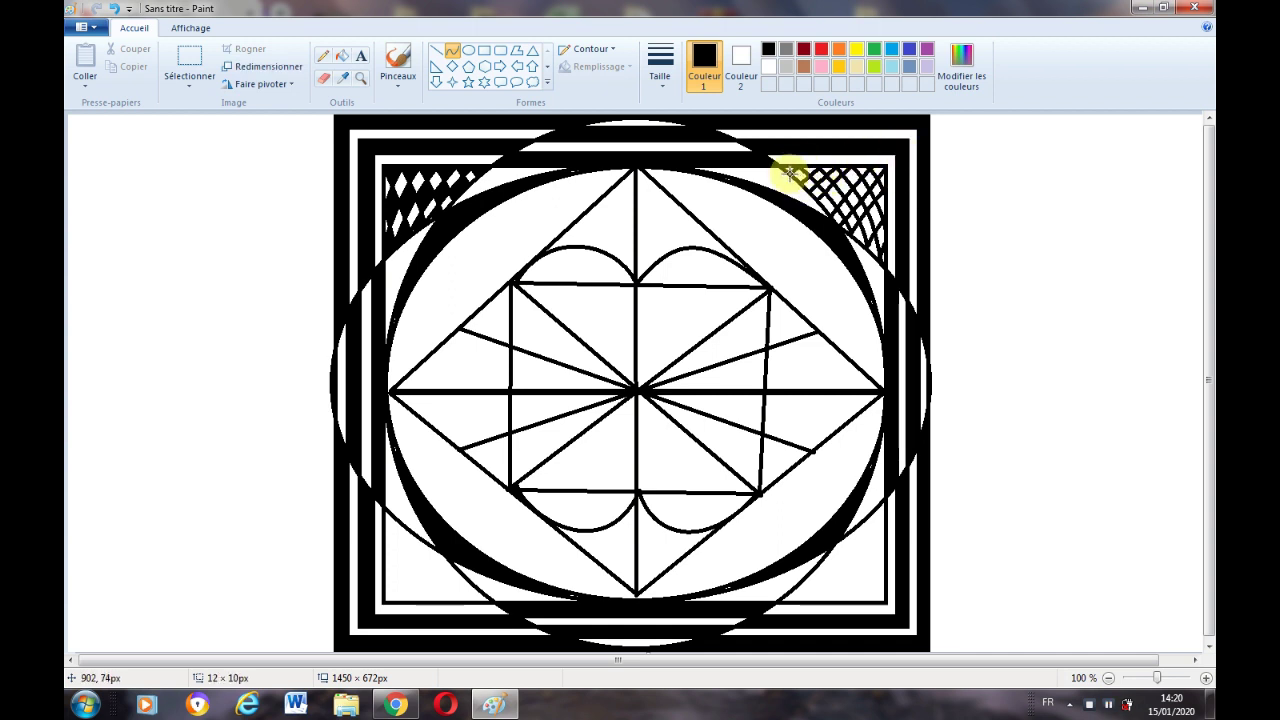
left_click(1024, 168)
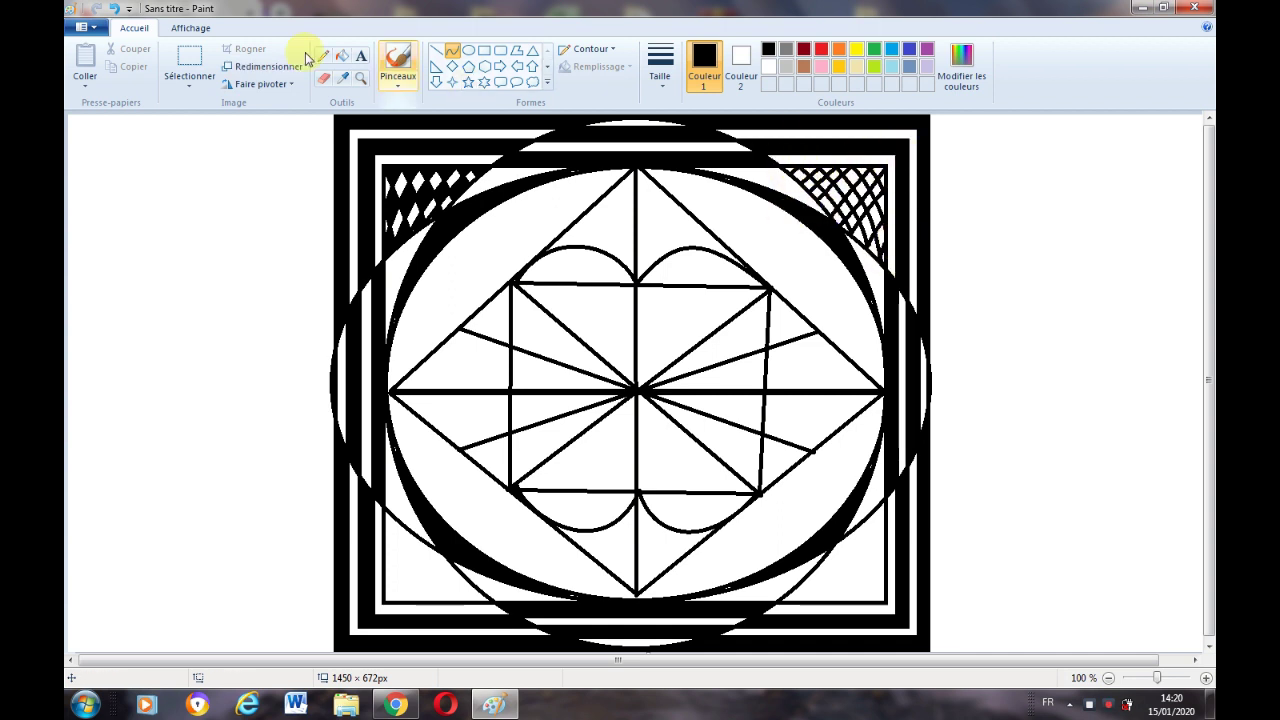
Fill alternate cells of the upper-right corner lattice with black.
left_click(342, 55)
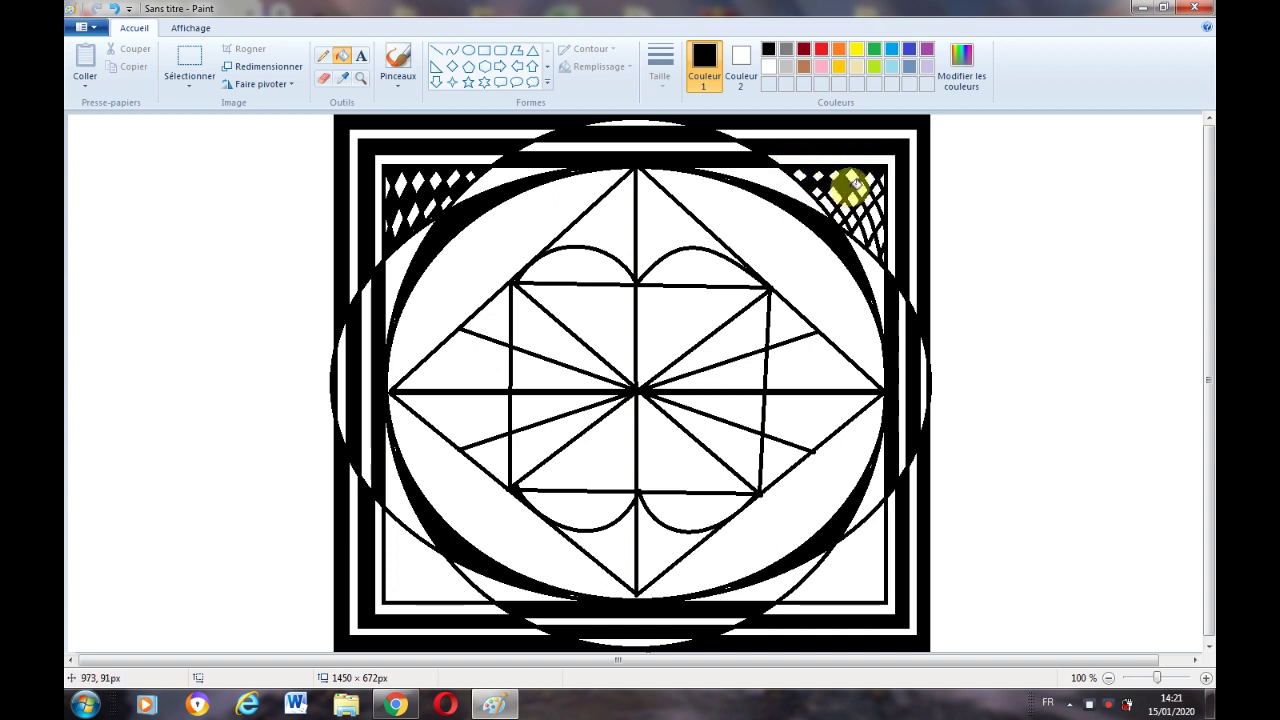
left_click(826, 200)
left_click(854, 206)
left_click(840, 229)
left_click(872, 238)
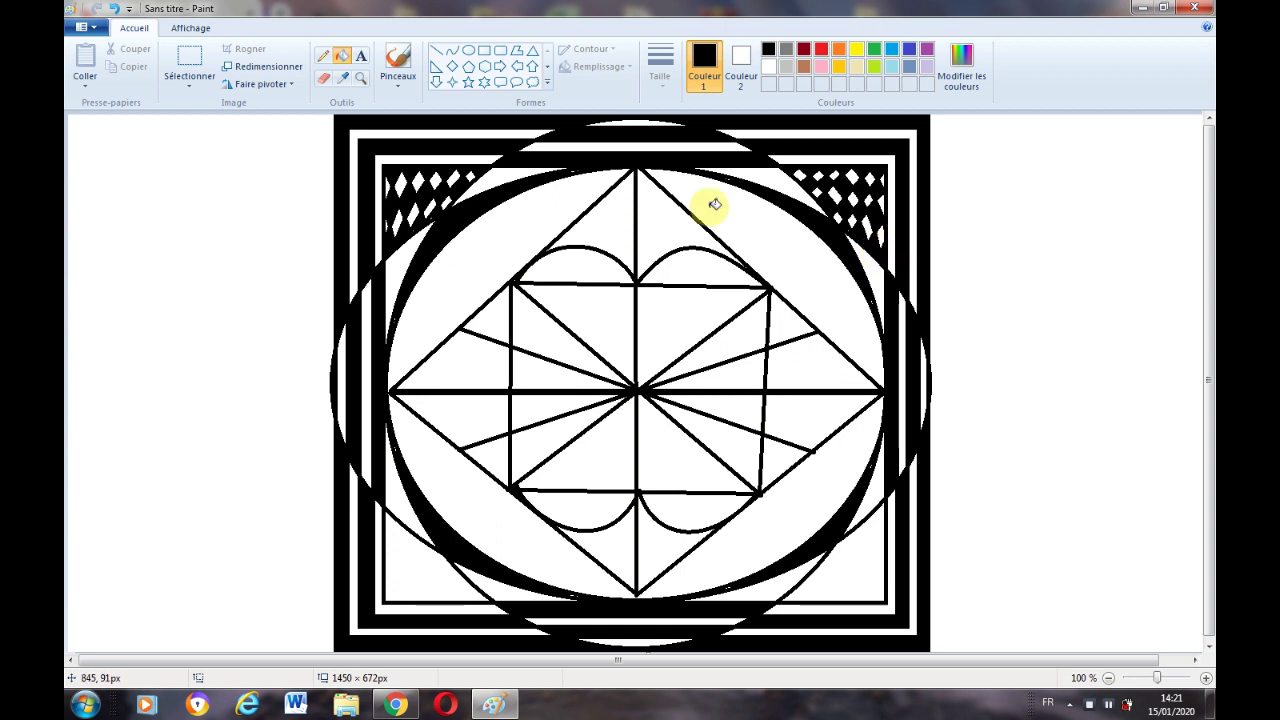
Draw two rows of small touching circles, about 16 px wide, along the base of the lower-left corner area.
left_click(452, 50)
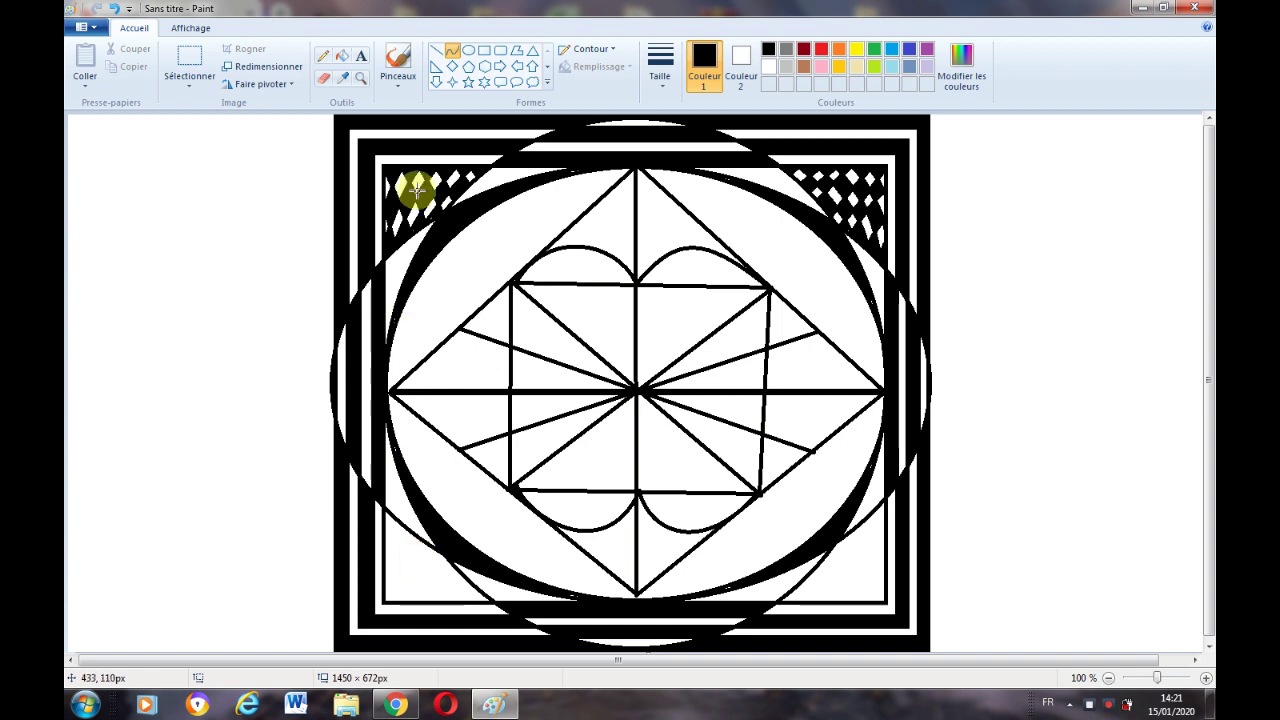
left_click(468, 49)
left_click_drag(419, 604, 390, 579)
left_click(444, 580)
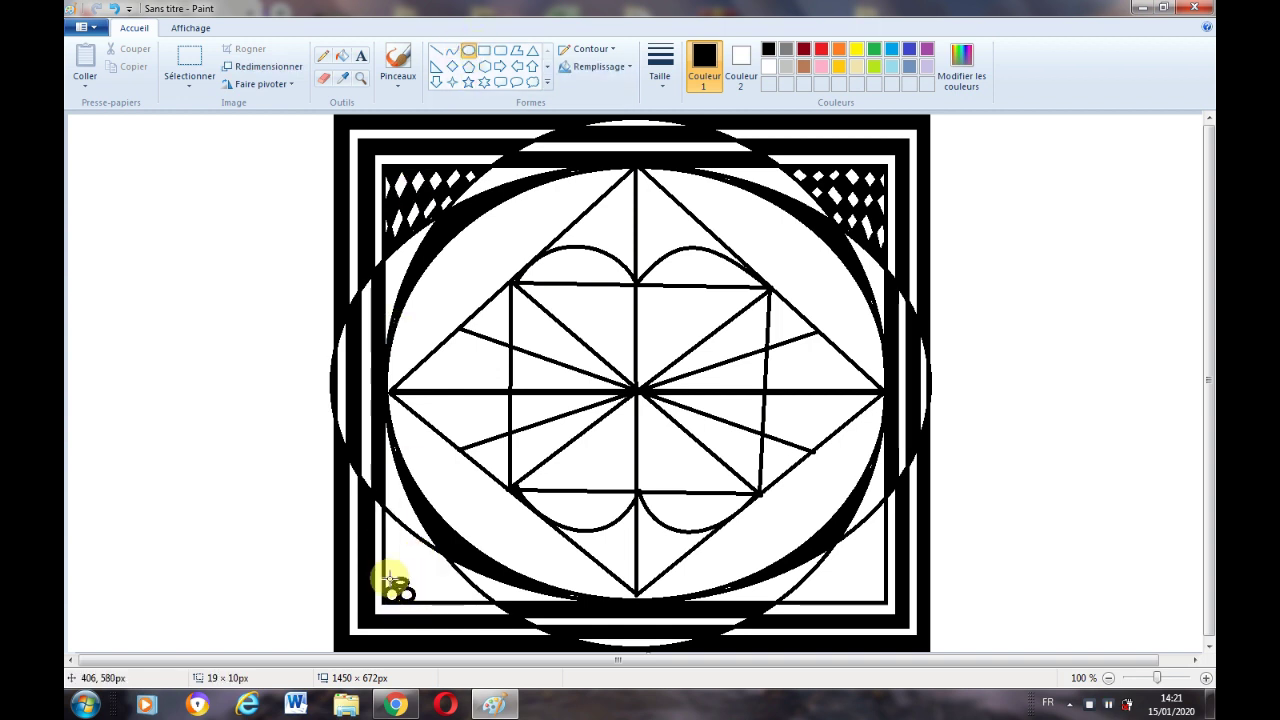
left_click(436, 570)
left_click(420, 580)
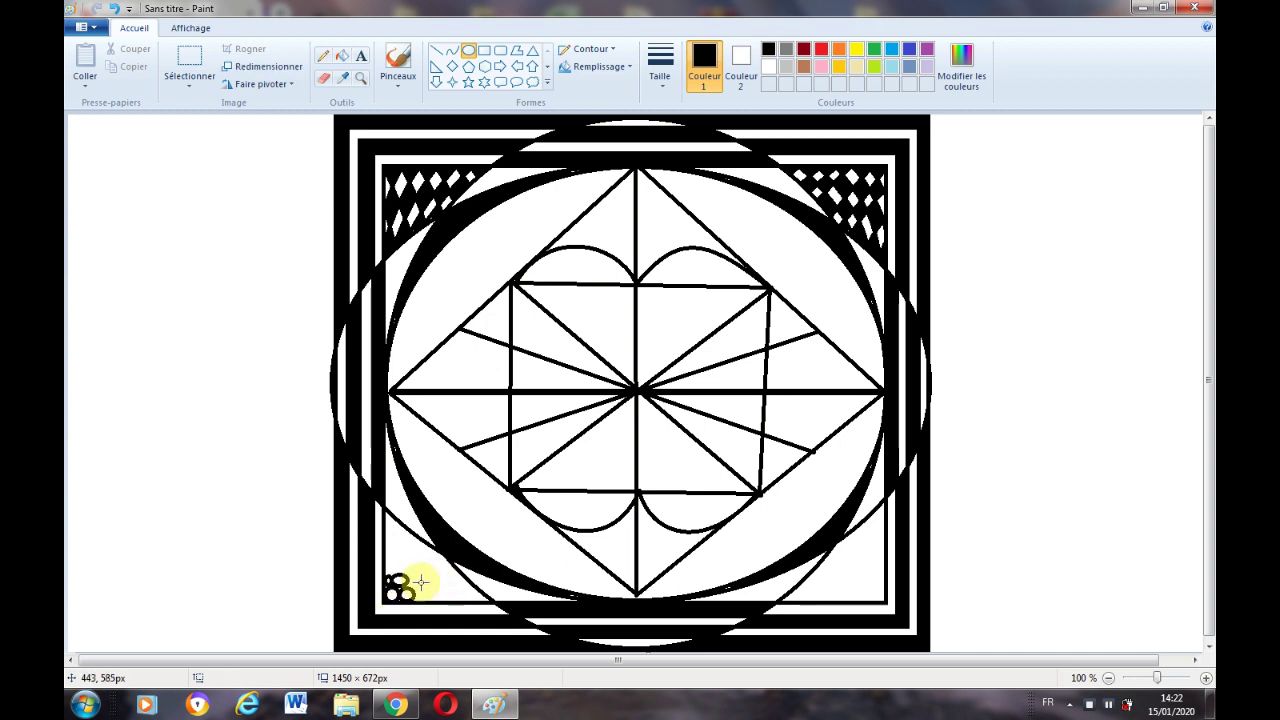
mouse_move(384, 575)
left_mouse_down()
mouse_move(487, 586)
mouse_move(474, 598)
mouse_move(412, 583)
left_mouse_up()
left_click(438, 566)
left_click(638, 558)
left_click(98, 8)
left_click(655, 530)
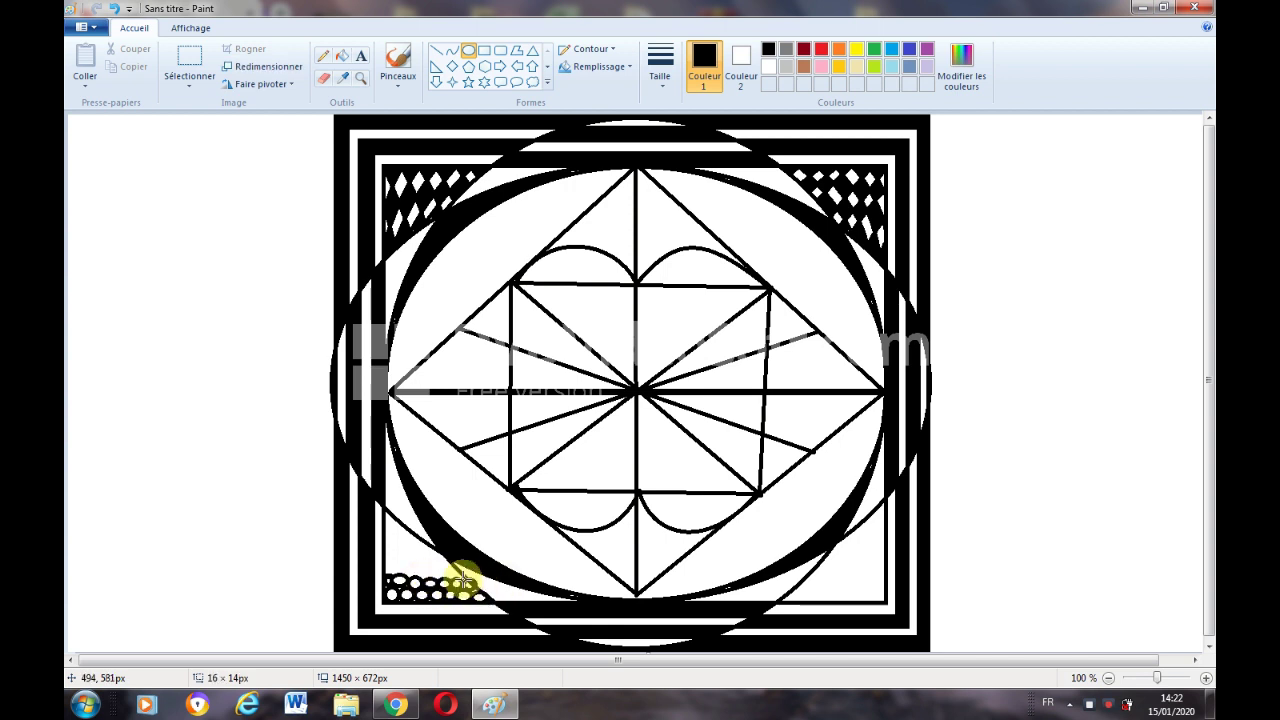
Add a third row of small circles above the first two in the lower-left corner area, undoing misplaced ones.
left_click(482, 543)
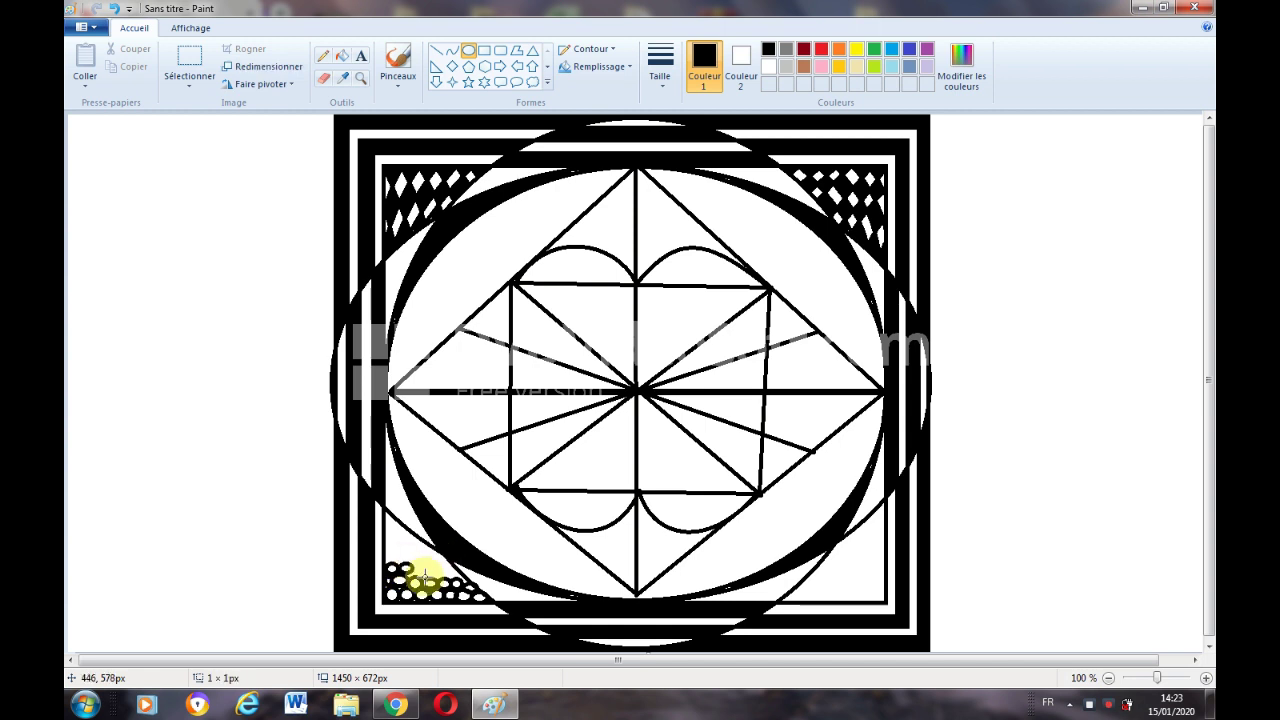
left_click_drag(436, 565, 436, 564)
left_click(493, 561)
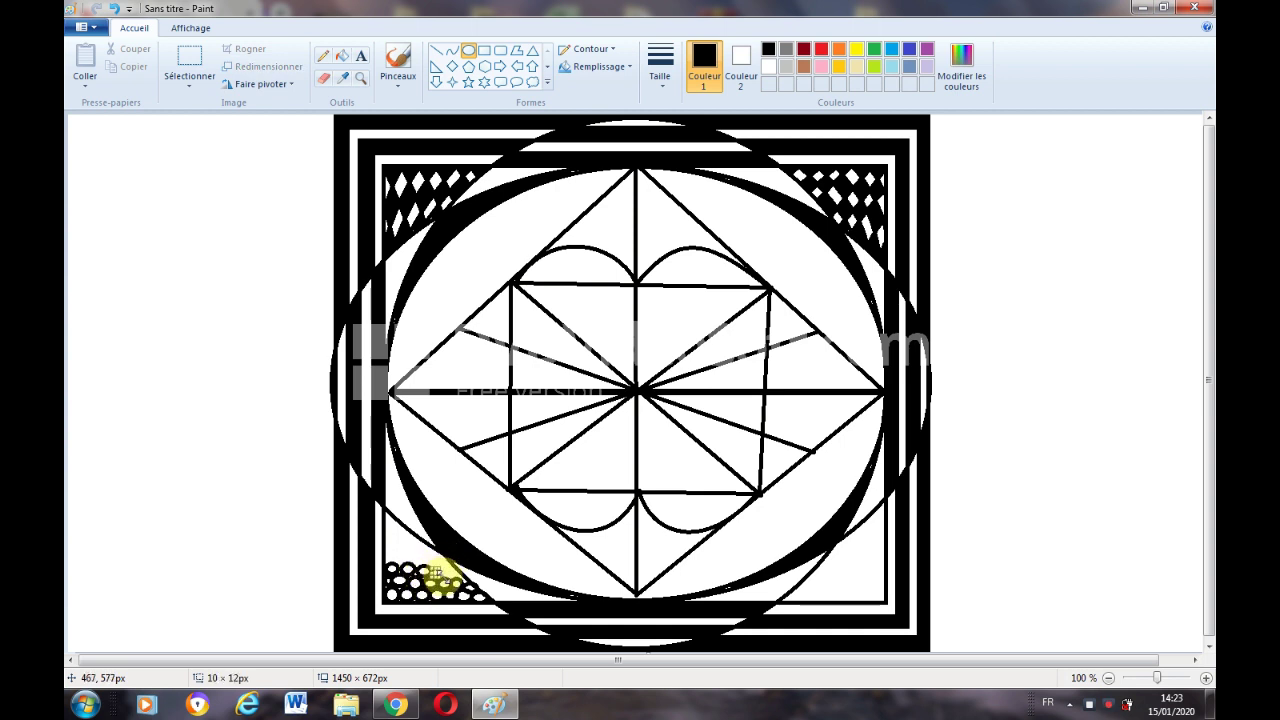
left_click_drag(447, 567, 385, 527)
left_click(98, 9)
left_click(98, 9)
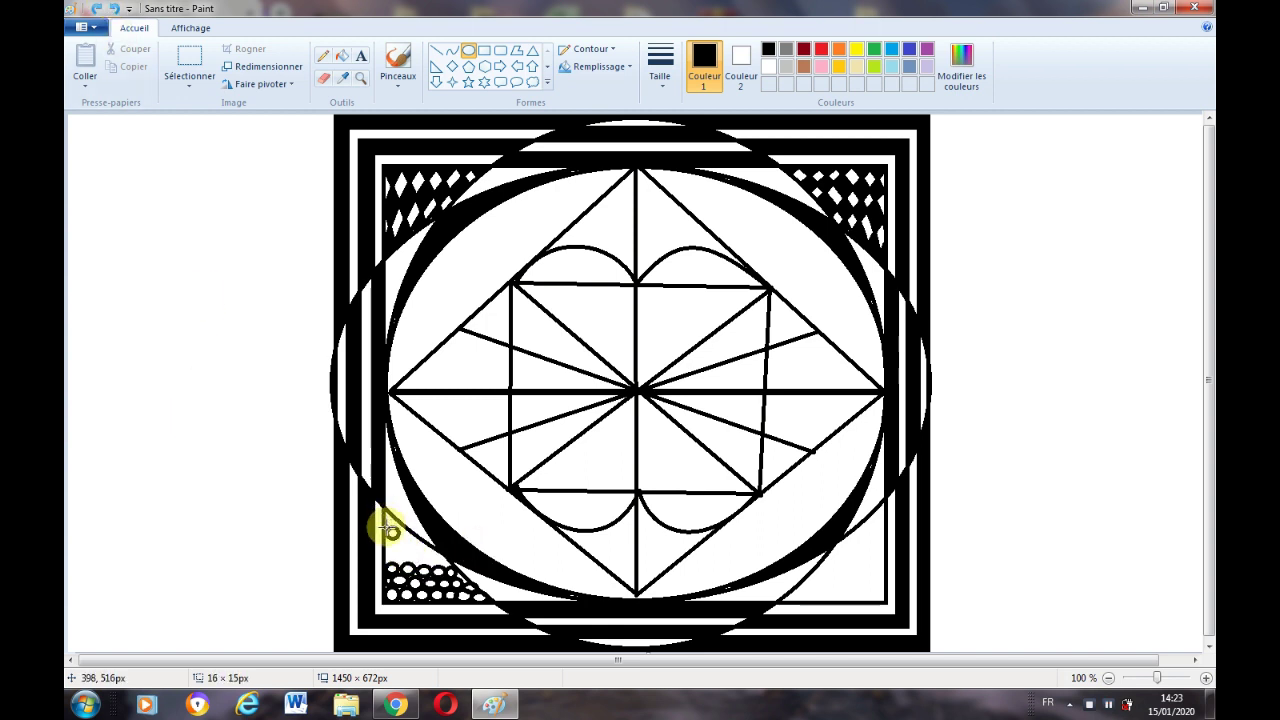
Fill the rest of the lower-left corner area up to its tip with small circles about 16 px wide.
left_click(395, 545)
mouse_move(409, 561)
left_mouse_down()
mouse_move(396, 550)
mouse_move(423, 544)
mouse_move(401, 526)
left_mouse_up()
left_click(462, 544)
left_click(444, 557)
left_click(450, 555)
left_click(442, 536)
left_click(452, 538)
left_click(434, 525)
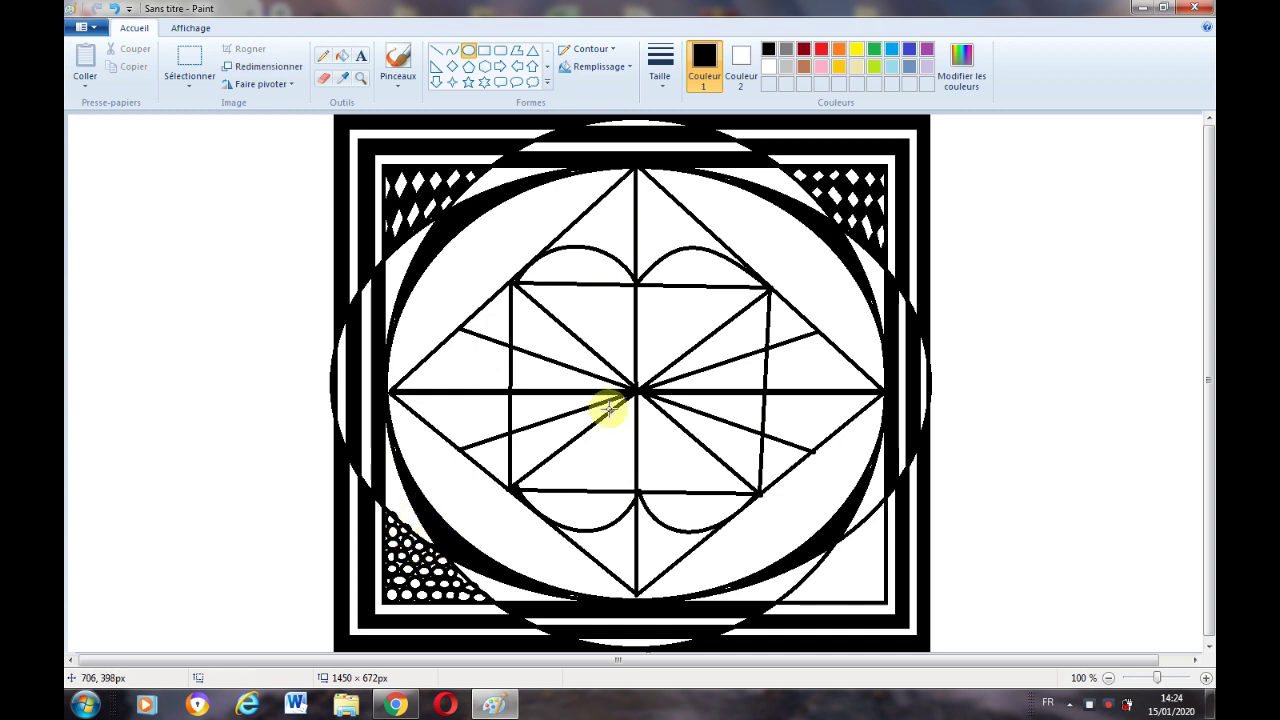
Blacken the gaps between the lower-left corner's circles using a thick pencil line and black fills.
left_click(343, 56)
left_click(323, 56)
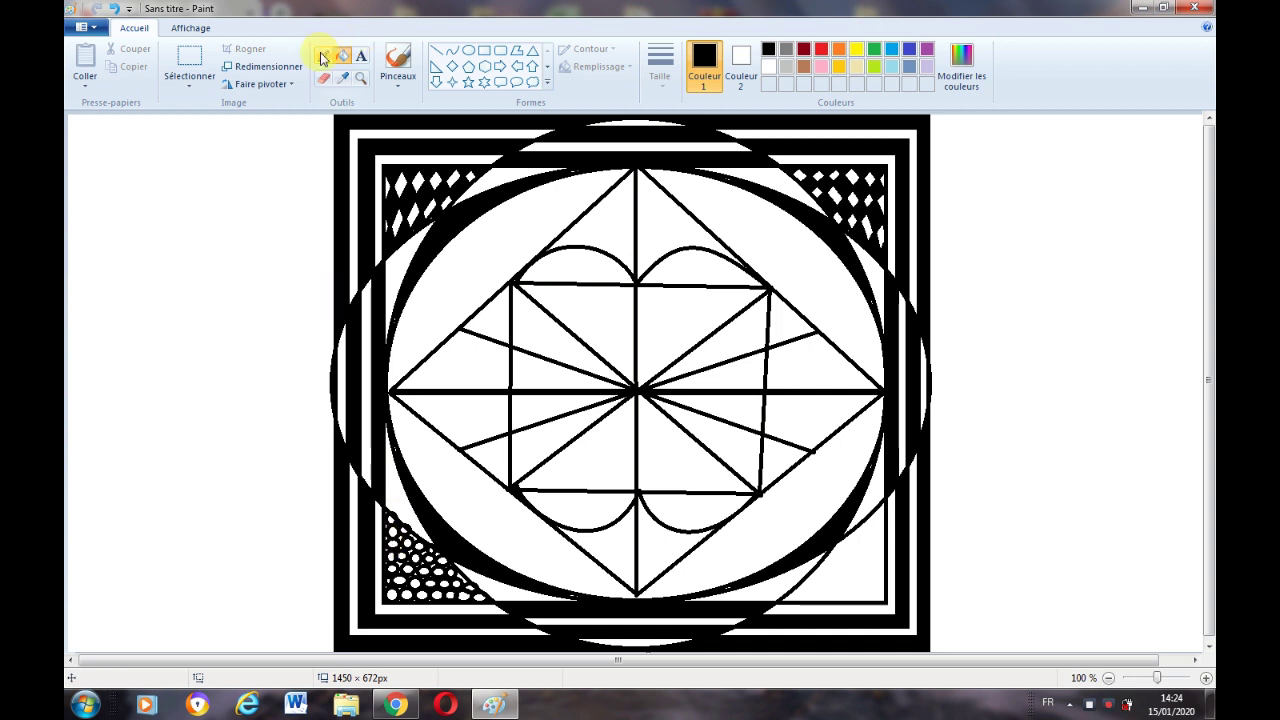
left_click(660, 65)
left_click(700, 126)
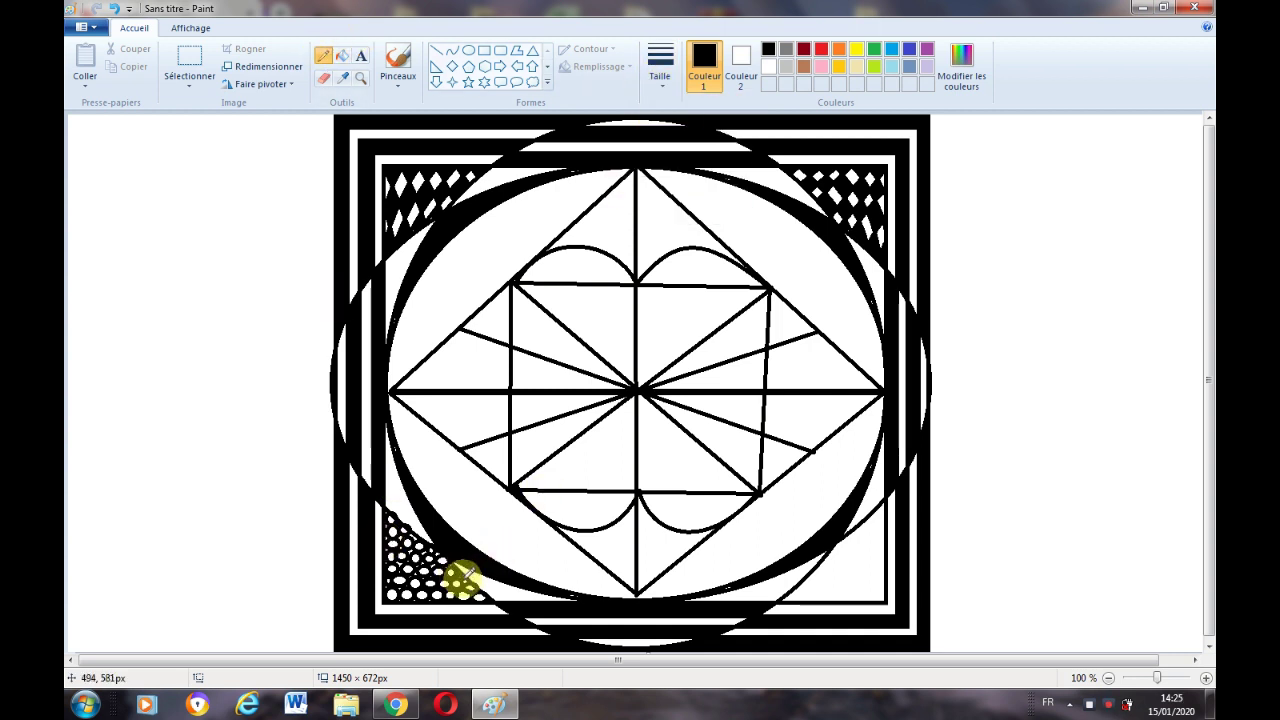
mouse_move(483, 572)
left_mouse_down()
mouse_move(432, 604)
mouse_move(389, 582)
left_mouse_up()
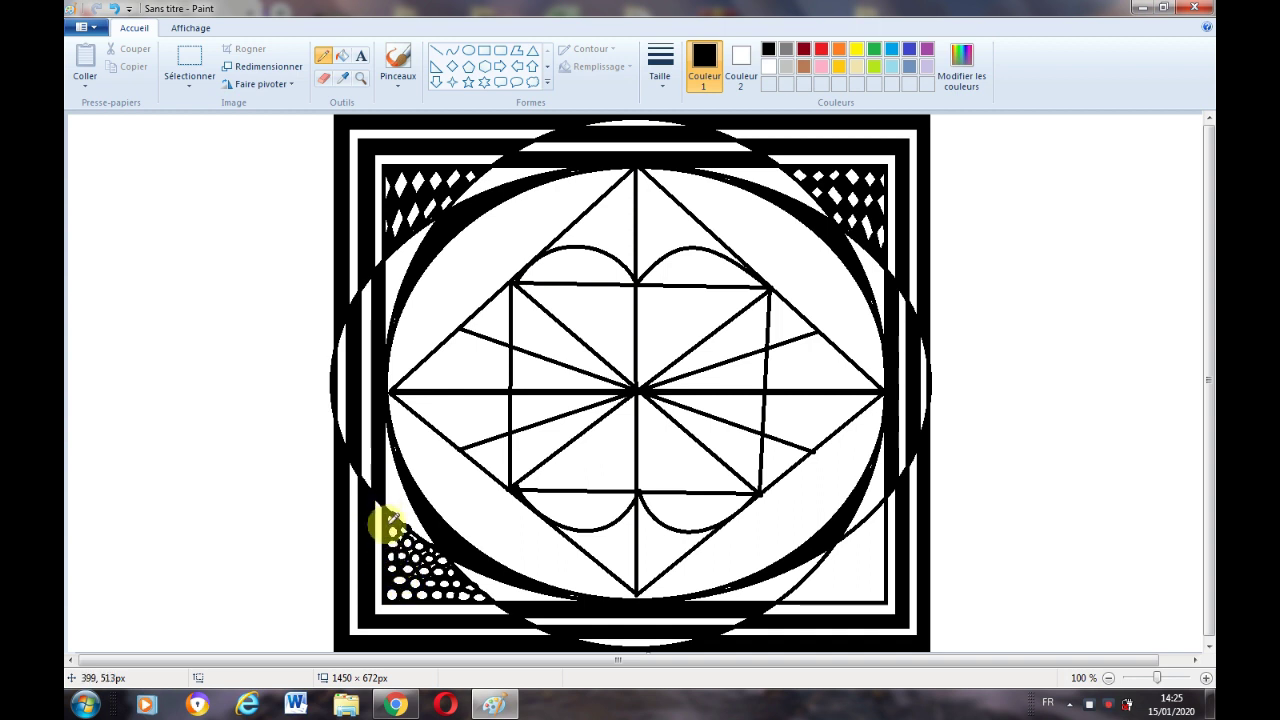
left_click(342, 56)
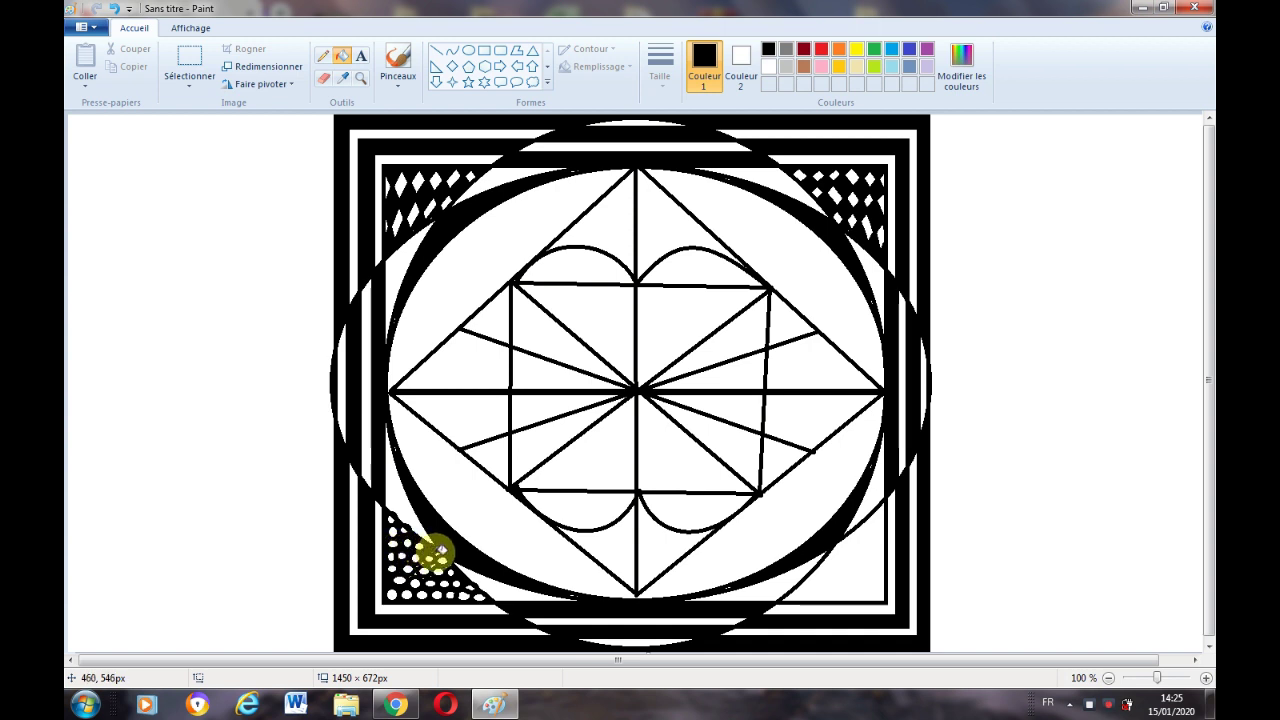
left_click(323, 55)
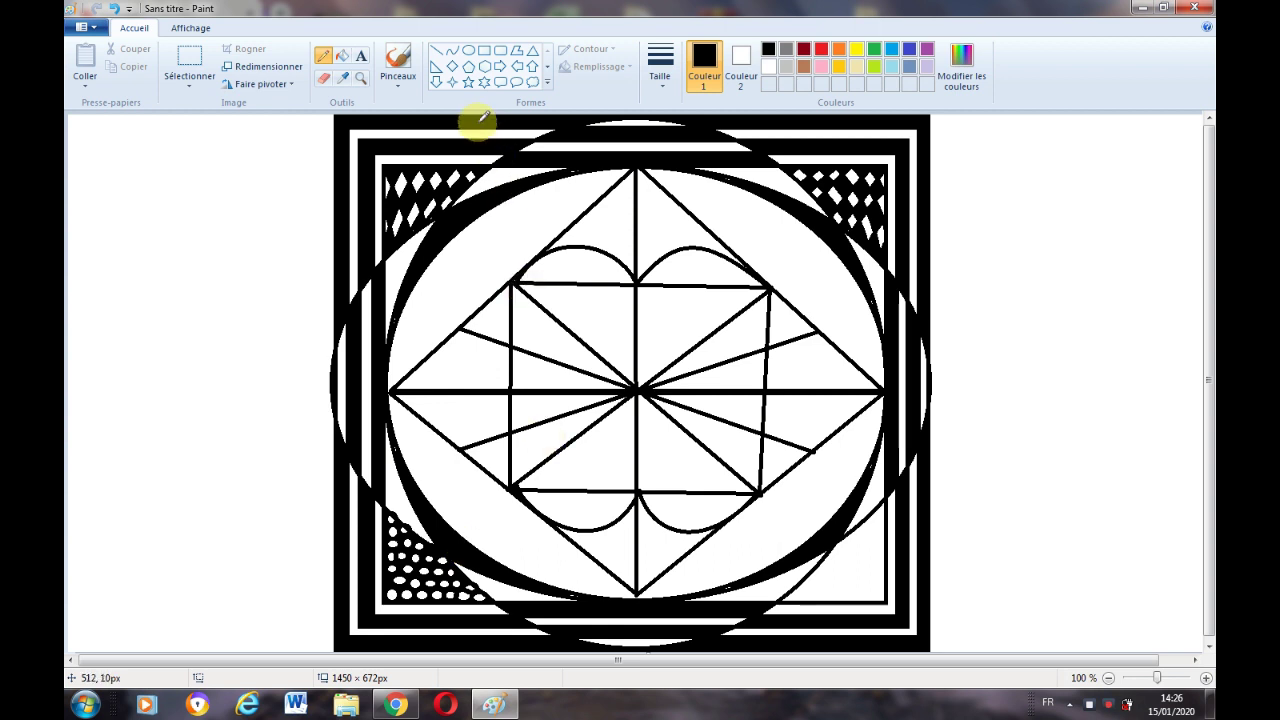
Try a short white curve along the arc bordering the lower-left circle pattern, and set the drawing colour back to black.
left_click(452, 50)
left_click(768, 67)
left_click_drag(382, 502, 418, 535)
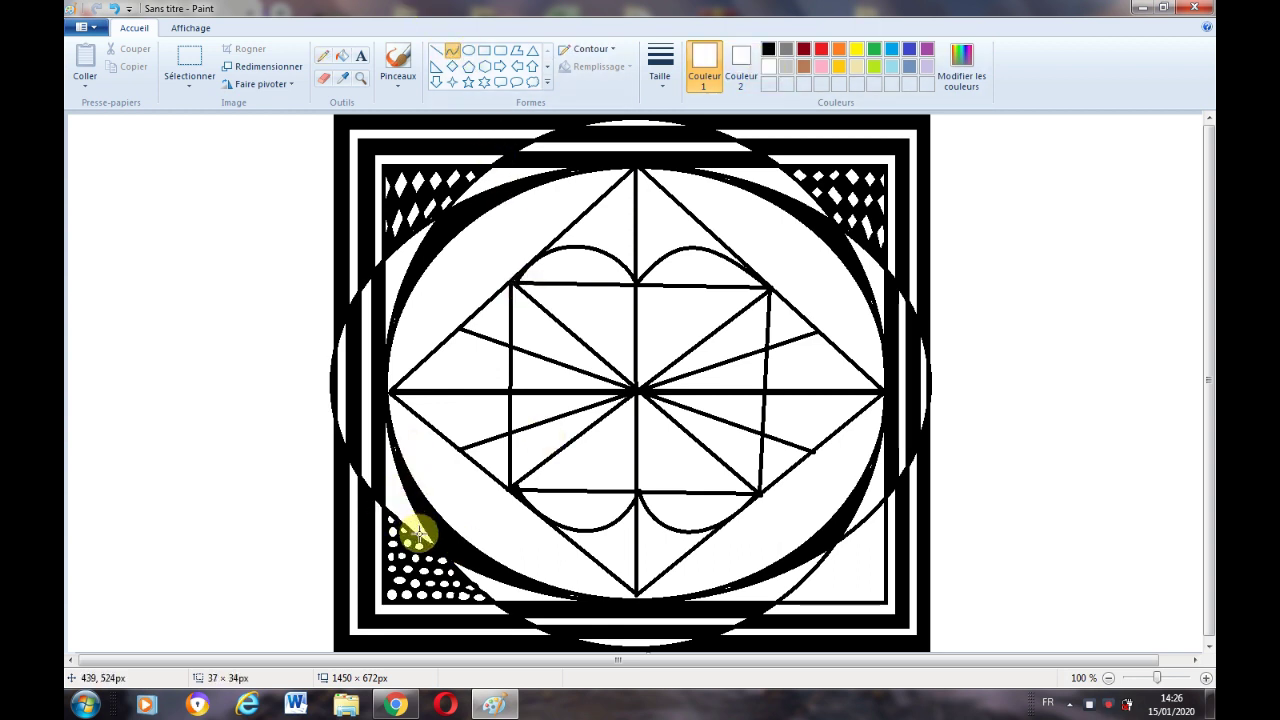
left_click(768, 49)
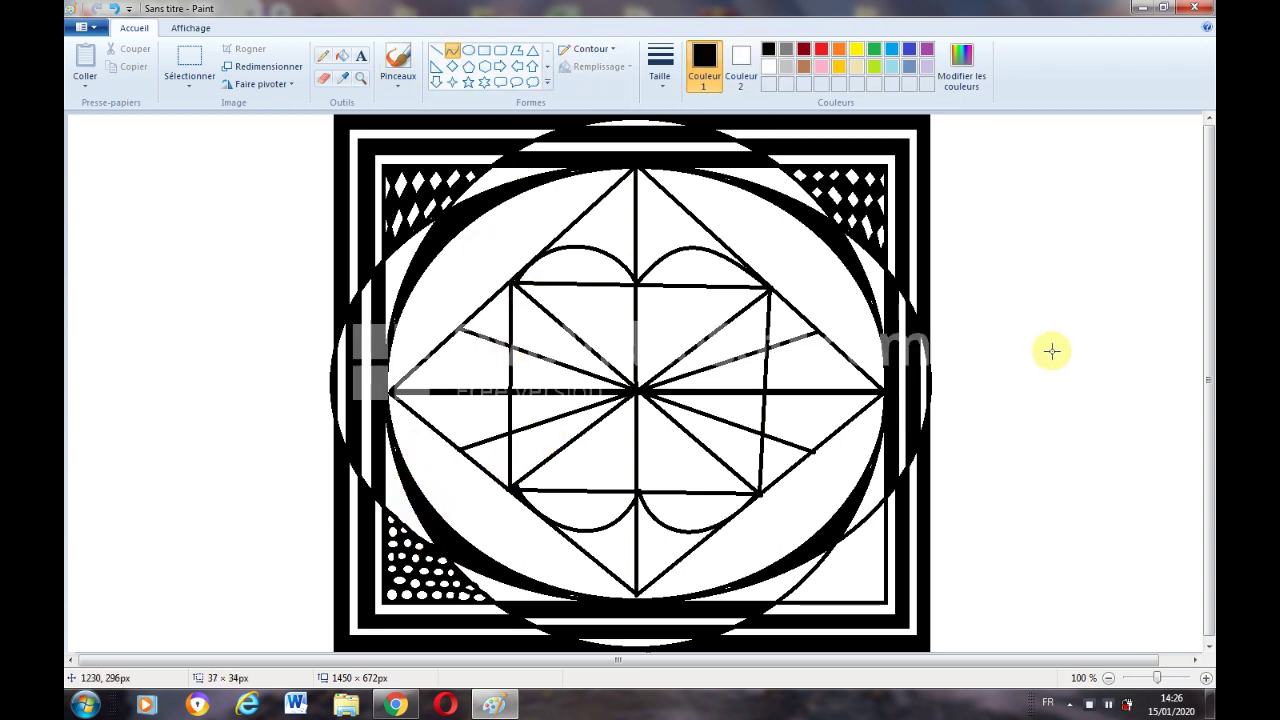
Draw a large triangle standing on the base of the lower-right corner area, with its apex touching the ellipse.
left_click(532, 50)
left_click_drag(880, 599, 799, 542)
left_click(1014, 557)
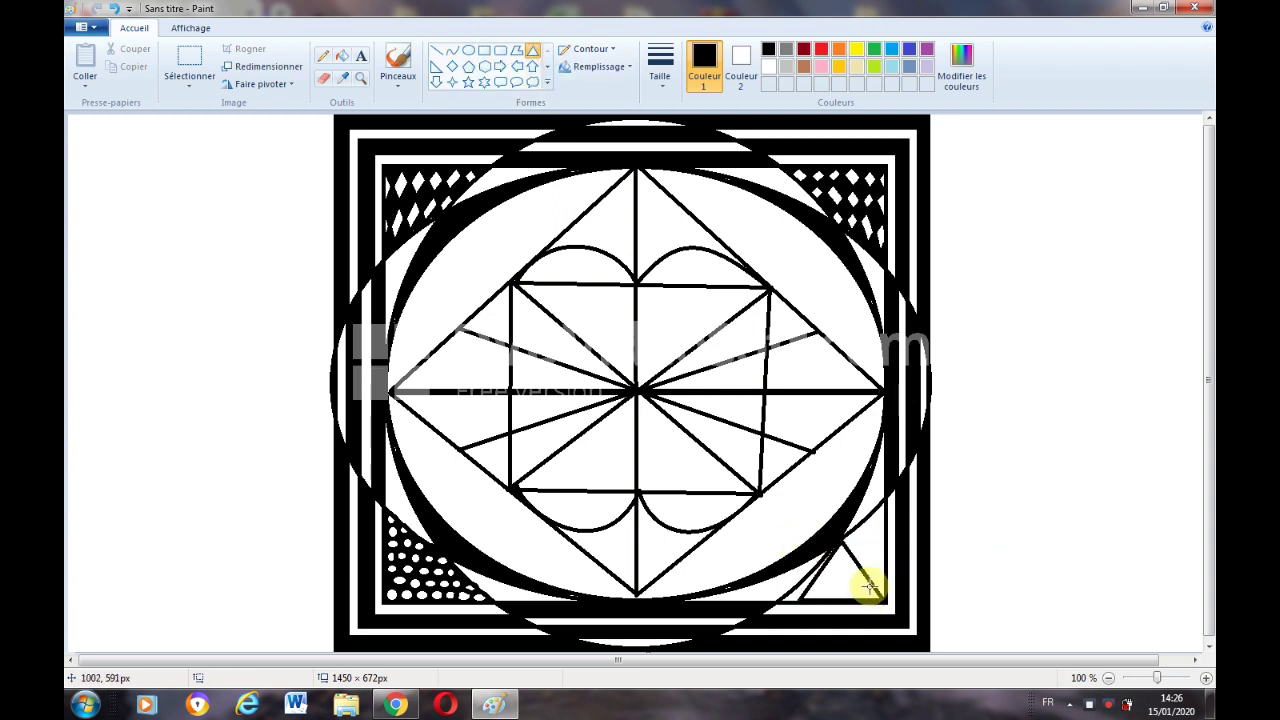
mouse_move(886, 600)
left_mouse_down()
mouse_move(786, 506)
mouse_move(794, 538)
left_mouse_up()
left_click(868, 600)
Nest smaller triangles inside the lower-right corner's triangle, from about 73 × 54 px down to about 14 × 14 px.
left_click_drag(871, 597, 813, 553)
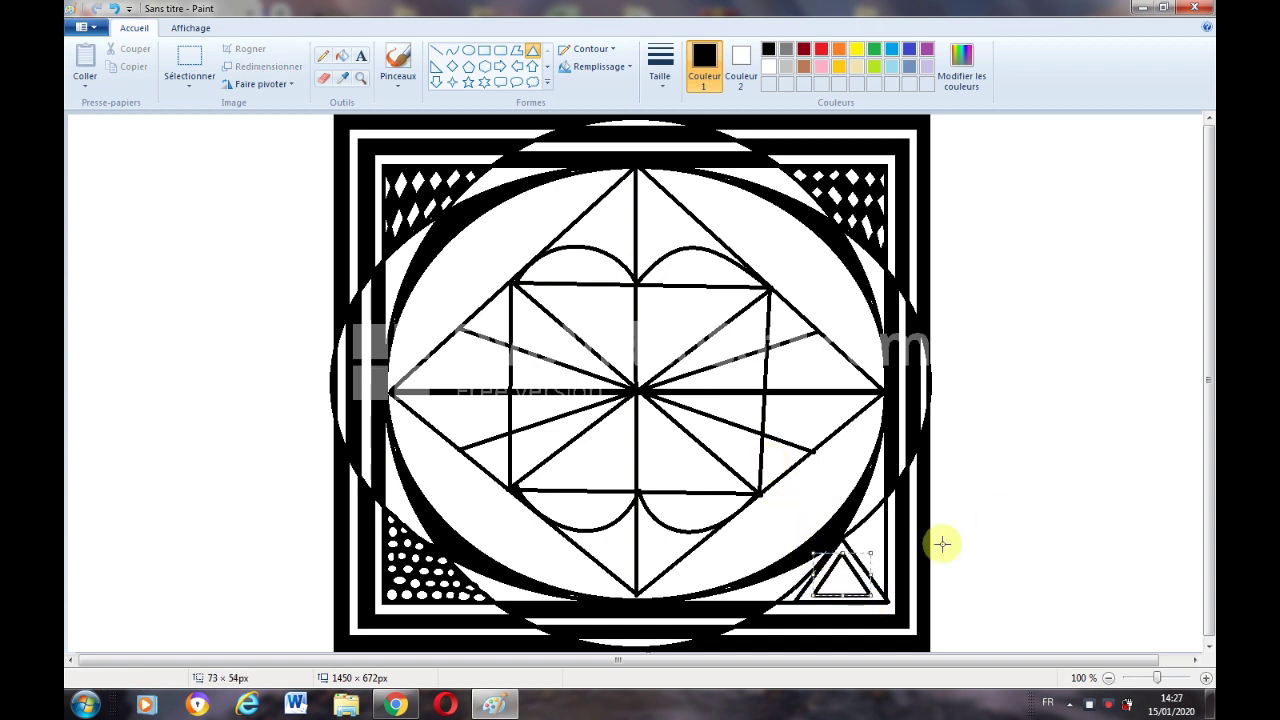
left_click(942, 544)
mouse_move(858, 589)
left_mouse_down()
mouse_move(826, 566)
mouse_move(835, 573)
left_mouse_up()
left_click(912, 560)
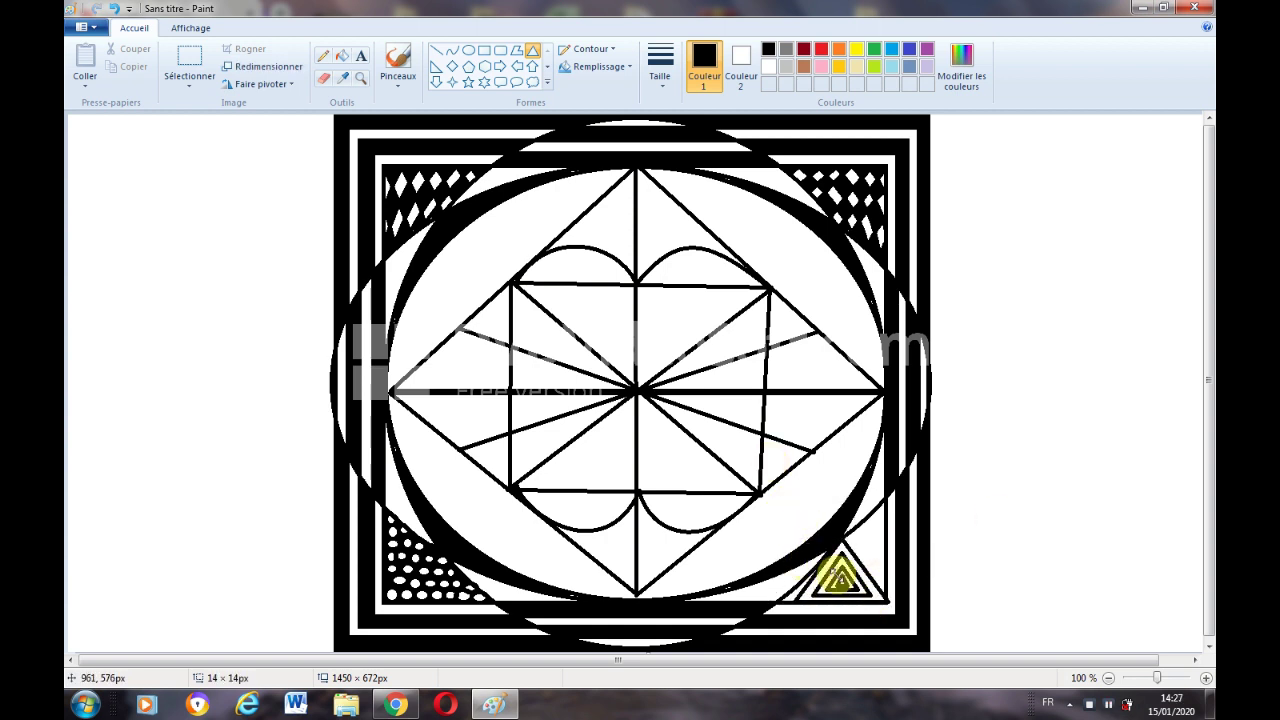
left_click(914, 551)
Draw parallel diagonal lines beside the large triangle, filling the lower-right corner area up to its upper tip.
left_click(450, 52)
left_click_drag(857, 528, 884, 576)
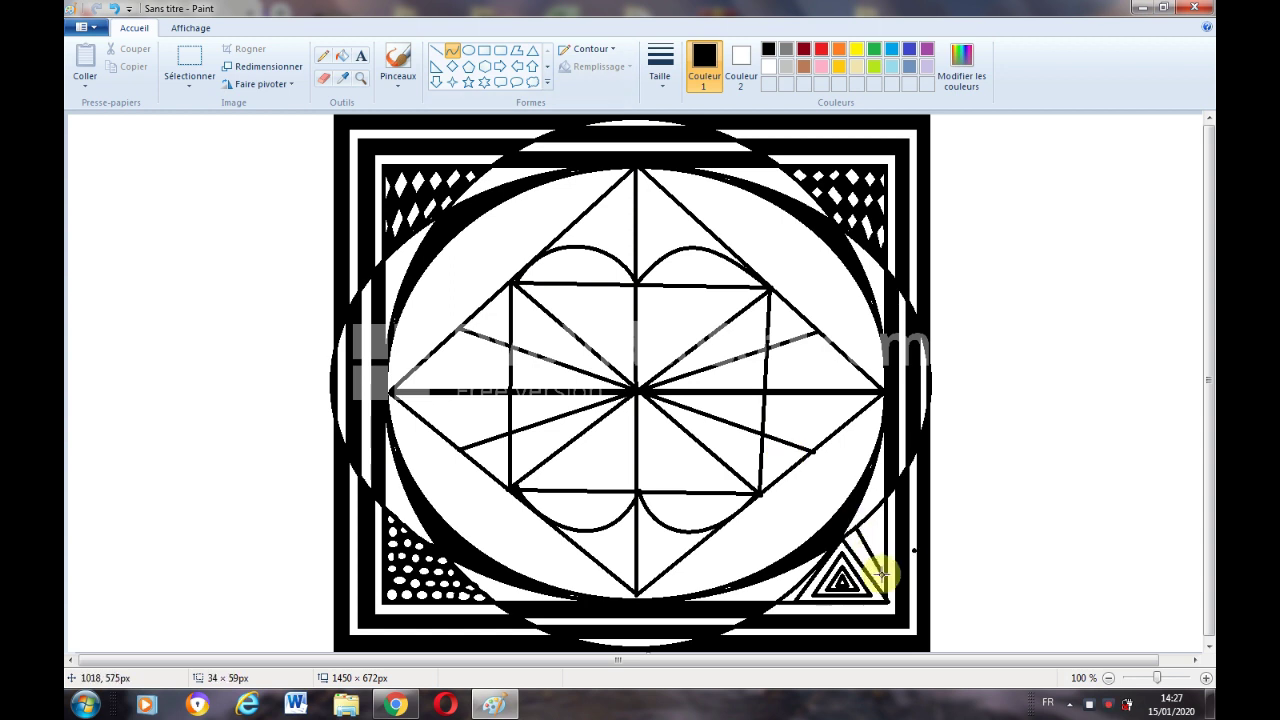
left_click(435, 55)
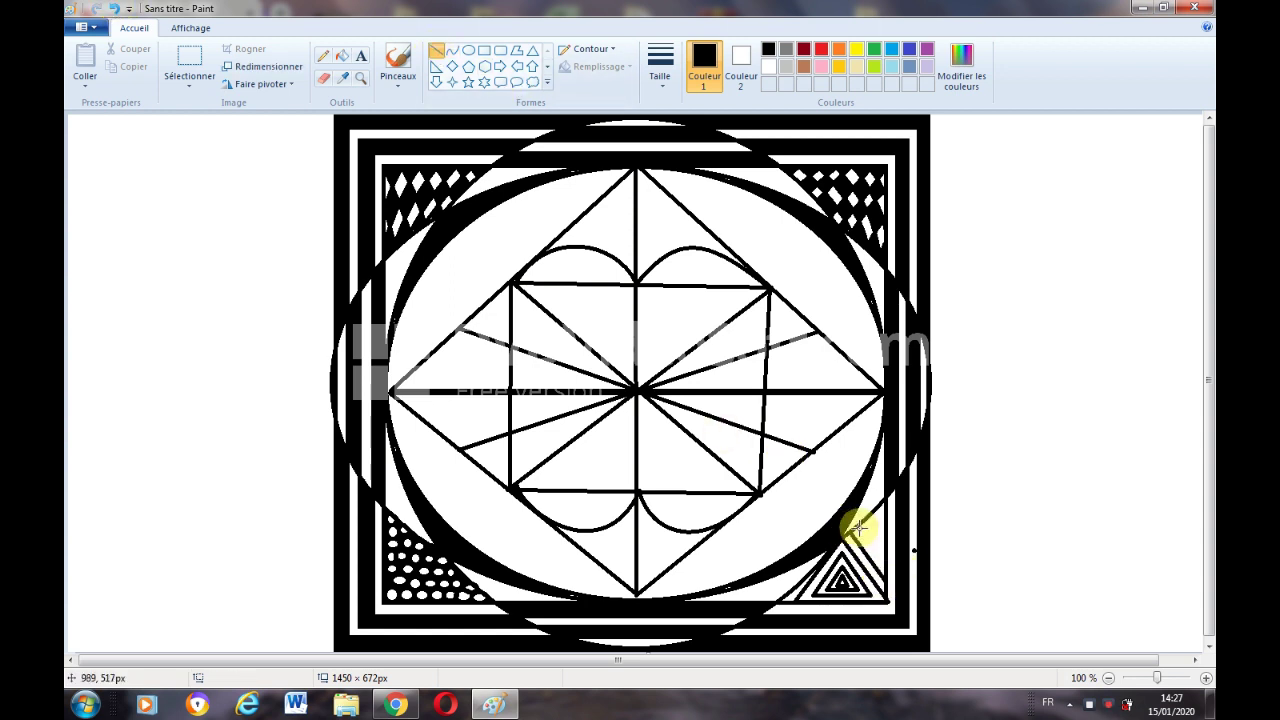
left_click_drag(858, 528, 886, 565)
left_click(960, 519)
mouse_move(864, 521)
left_mouse_down()
mouse_move(884, 546)
mouse_move(885, 517)
left_mouse_up()
left_click(935, 512)
left_click(959, 490)
left_click(1004, 490)
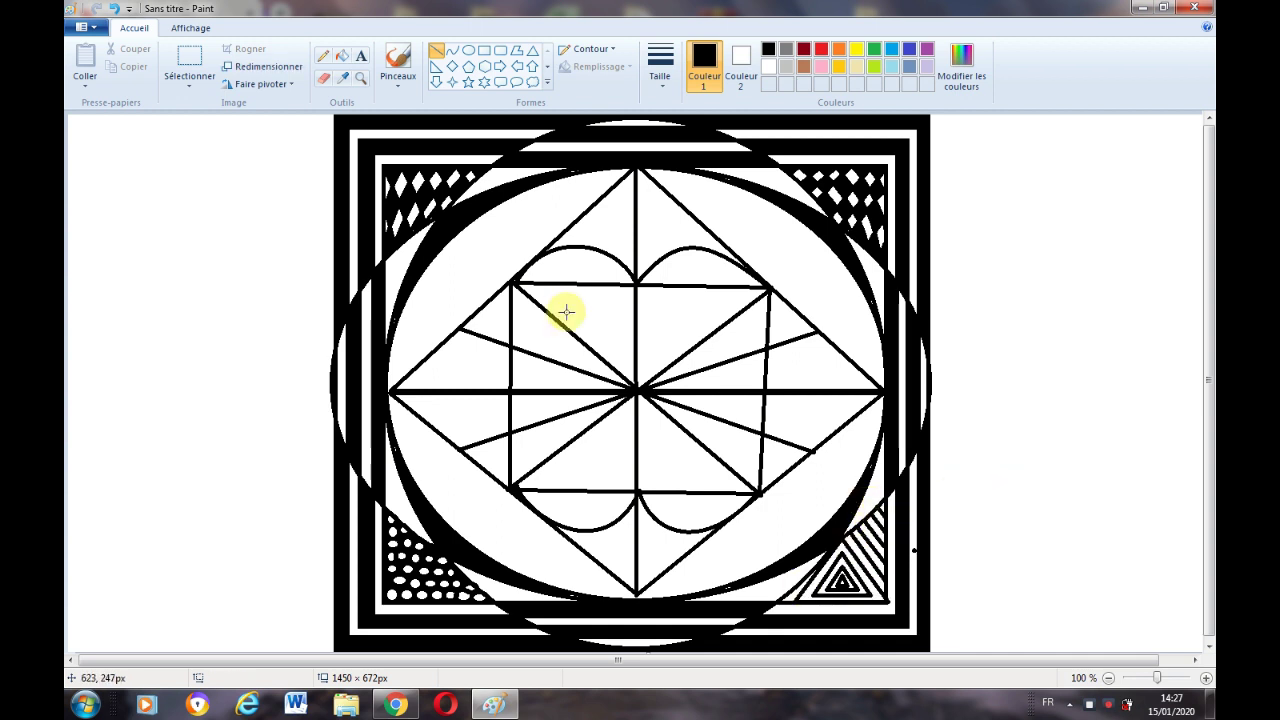
Fill alternate diagonal stripes and alternate bands of the nested triangles in the lower-right corner area with black.
left_click(341, 56)
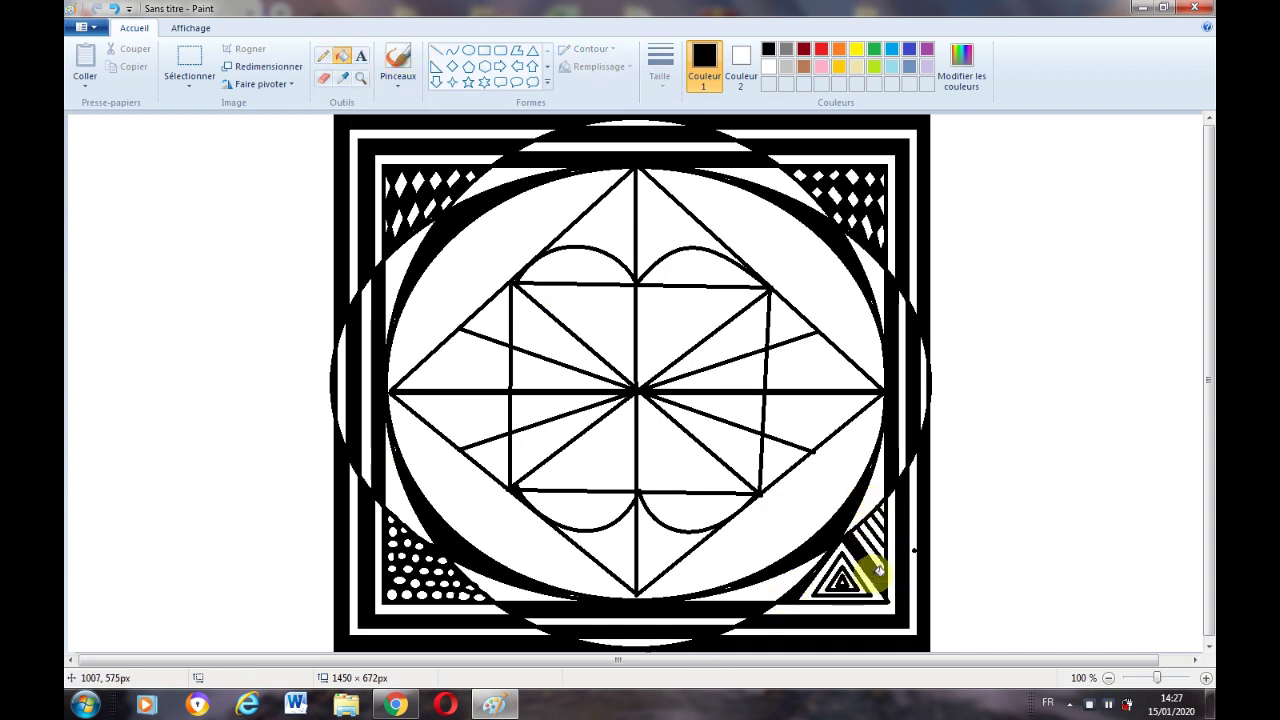
left_click(876, 545)
left_click(880, 518)
left_click(846, 563)
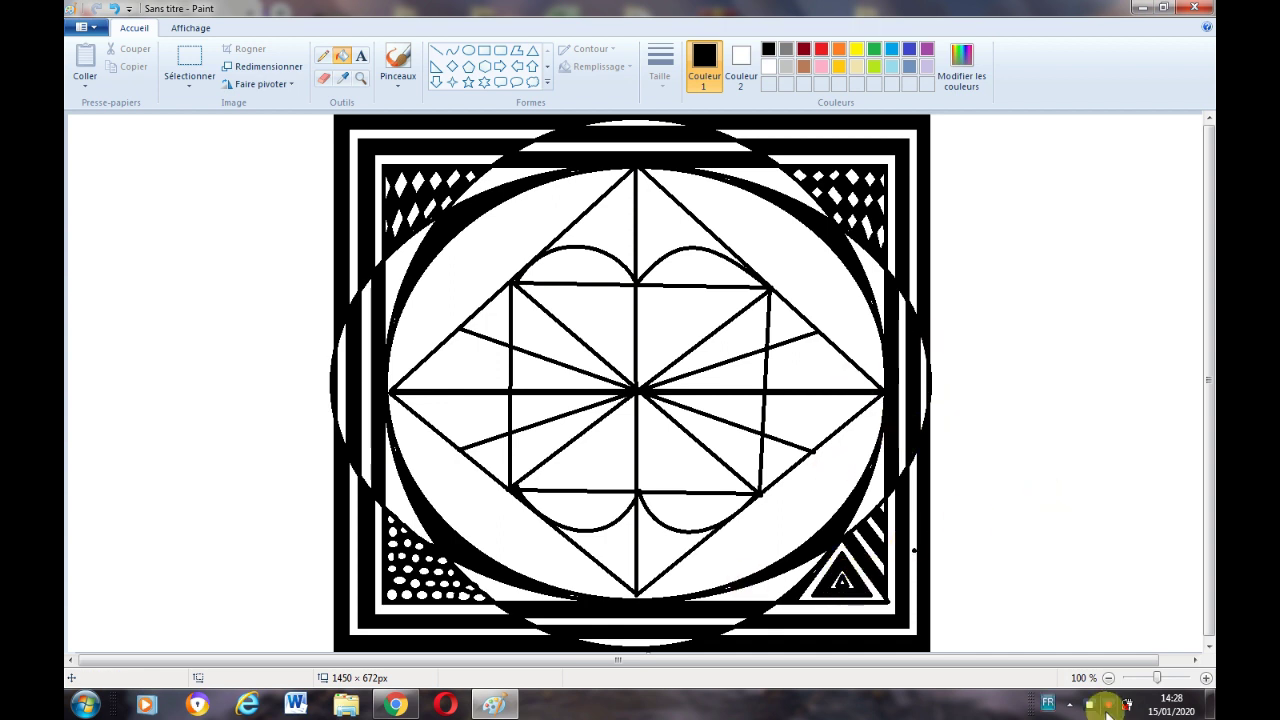
Try placing small diamond shapes between the ellipse and the large diamond's upper-left side, and undo them.
left_click_drag(512, 279, 428, 225)
mouse_move(518, 253)
left_mouse_down()
mouse_move(540, 242)
mouse_move(428, 235)
mouse_move(538, 240)
mouse_move(484, 211)
mouse_move(546, 245)
left_mouse_up()
left_click(605, 223)
left_click_drag(429, 247, 421, 250)
left_click(582, 213)
left_click(117, 8)
left_click(117, 8)
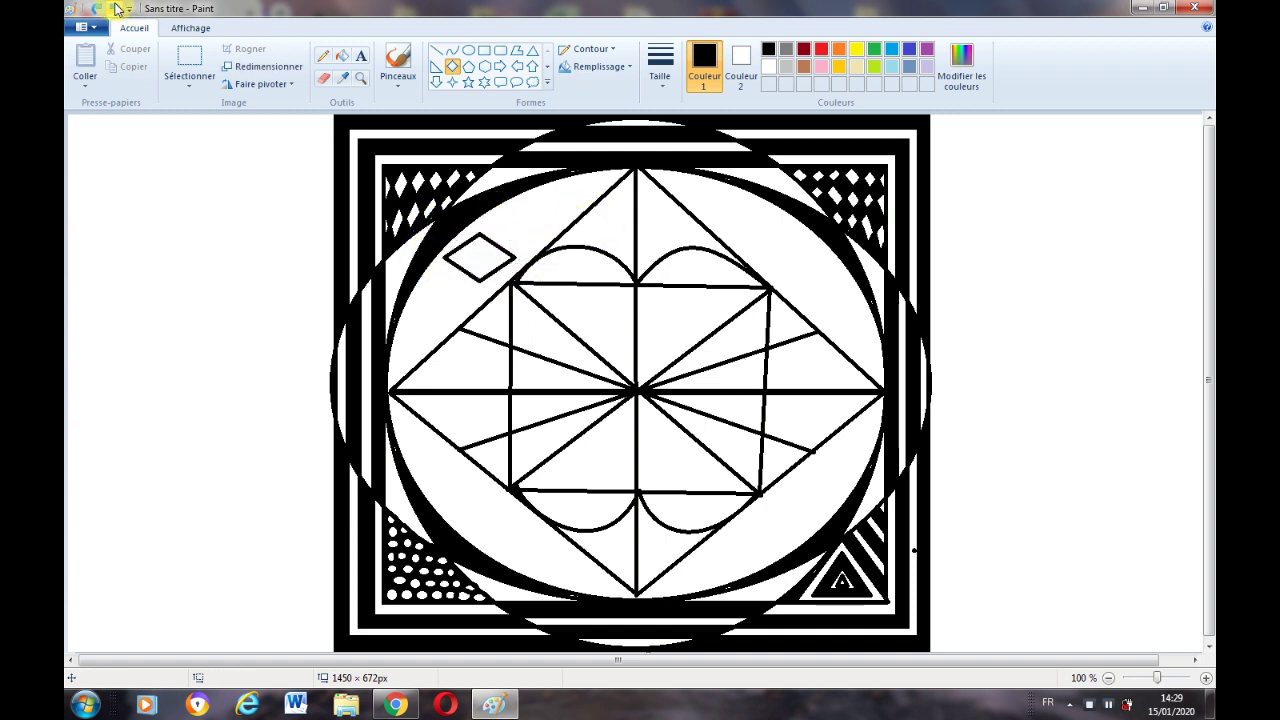
left_click(117, 8)
Draw four rounded rectangles about 60 × 50 px, one in each space between the large diamond and the ellipse.
left_click(500, 50)
left_click_drag(510, 275, 455, 230)
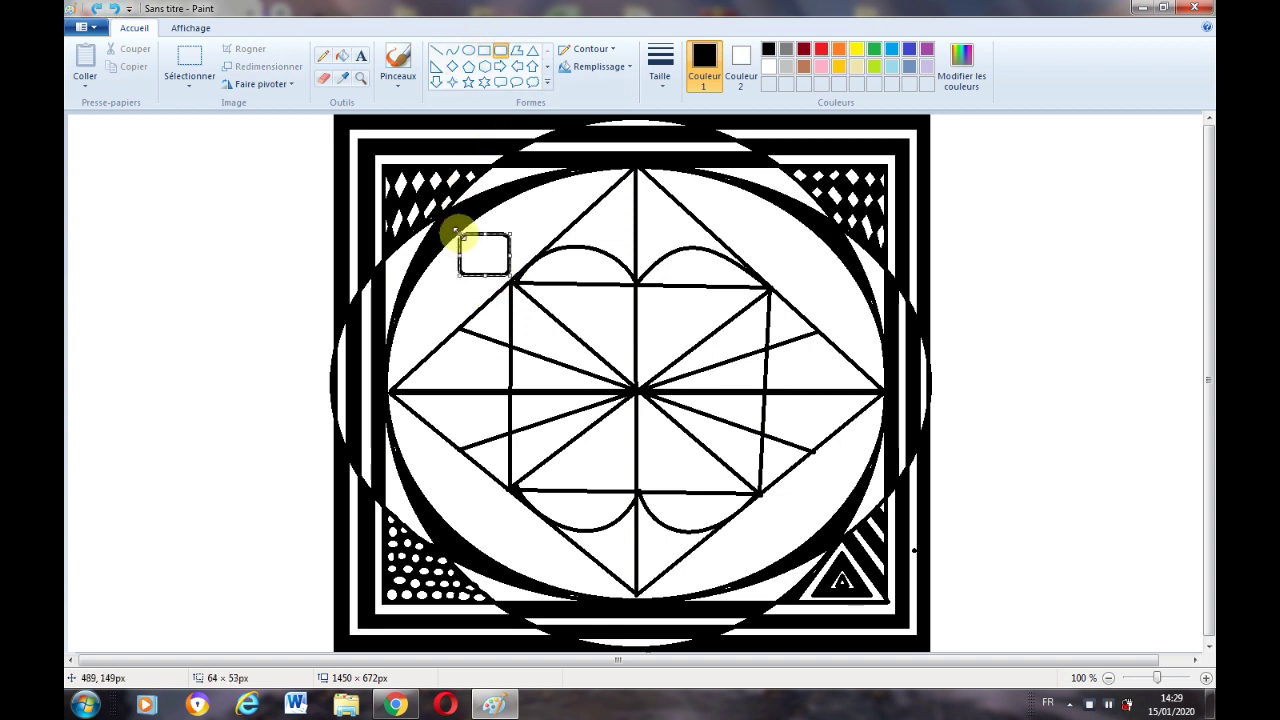
left_click_drag(823, 287, 775, 243)
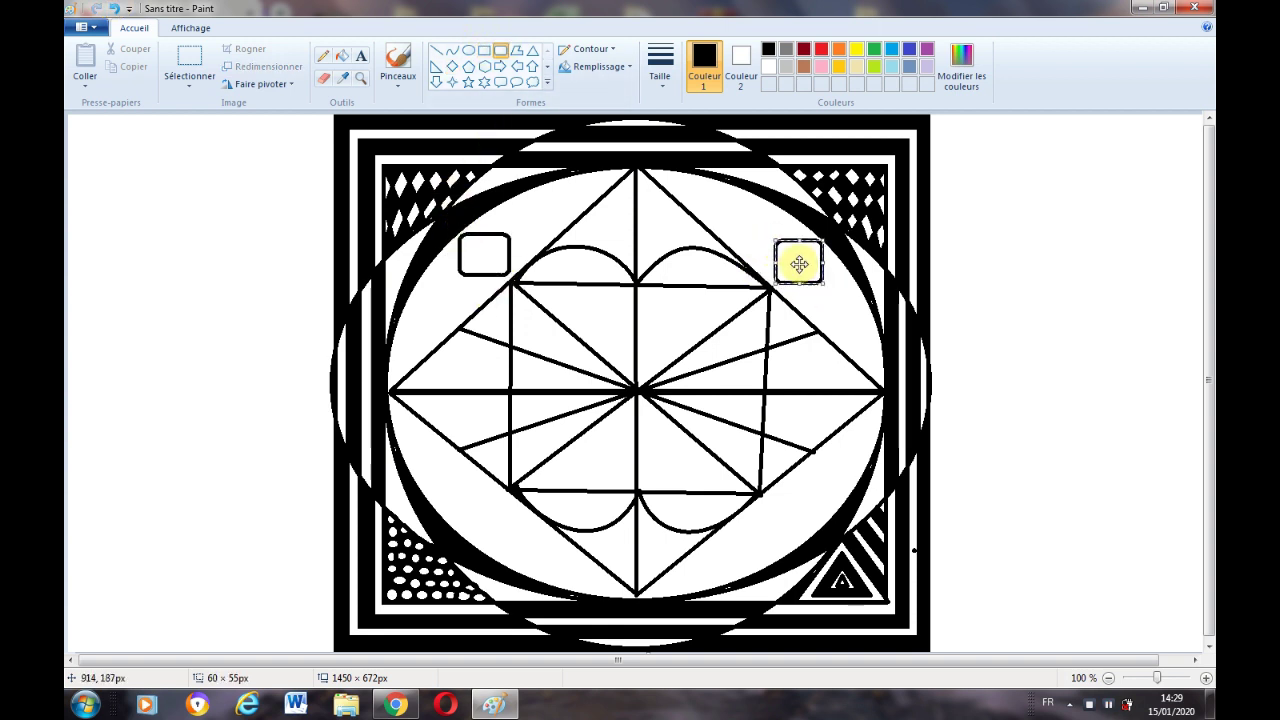
left_click_drag(511, 535, 453, 492)
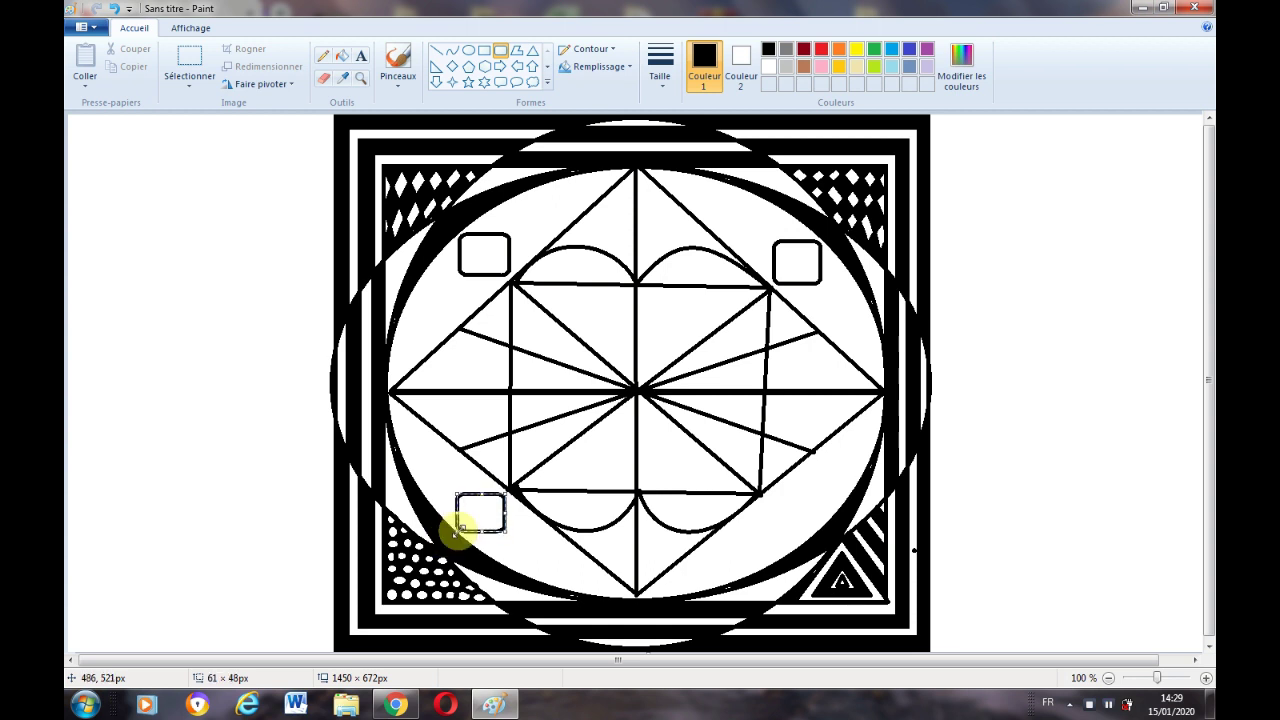
mouse_move(815, 530)
left_mouse_down()
mouse_move(757, 506)
mouse_move(765, 497)
mouse_move(783, 534)
left_mouse_up()
left_click_drag(815, 515, 810, 515)
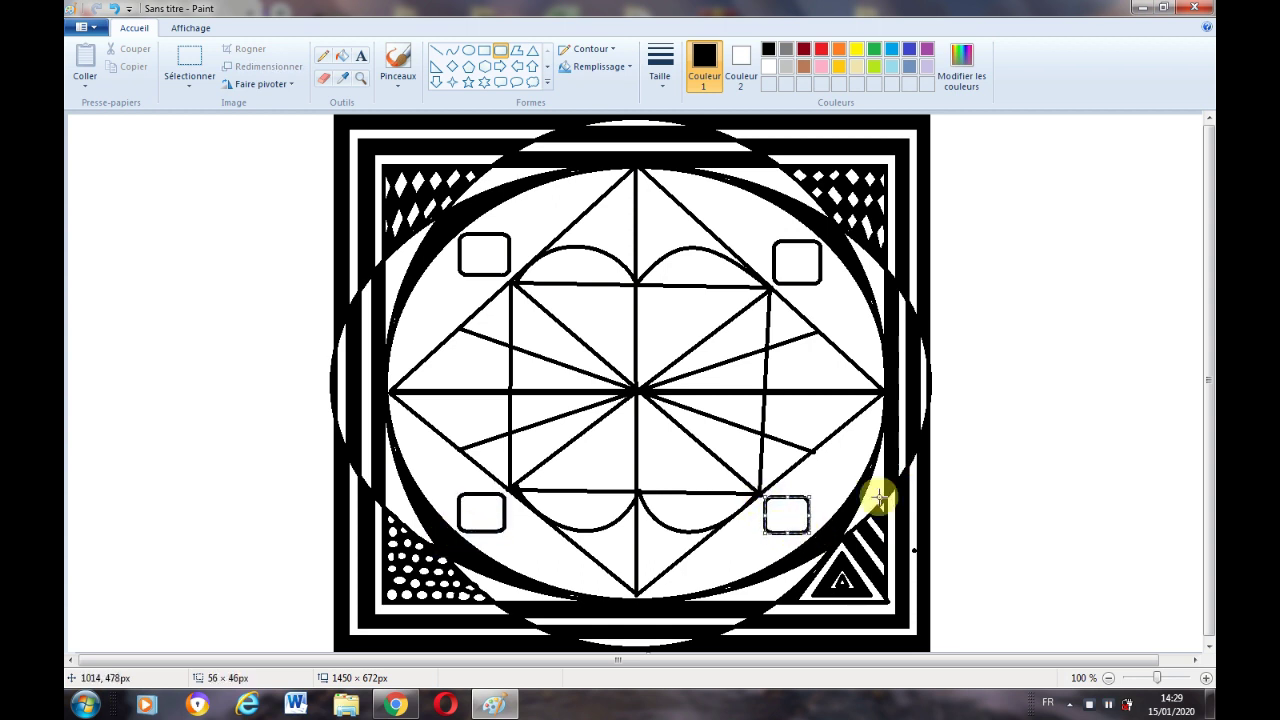
left_click(1036, 491)
Try larger rounded rectangles around the lower-left and upper-left small ones, and undo them.
mouse_move(530, 562)
left_mouse_down()
mouse_move(440, 490)
mouse_move(440, 470)
left_mouse_up()
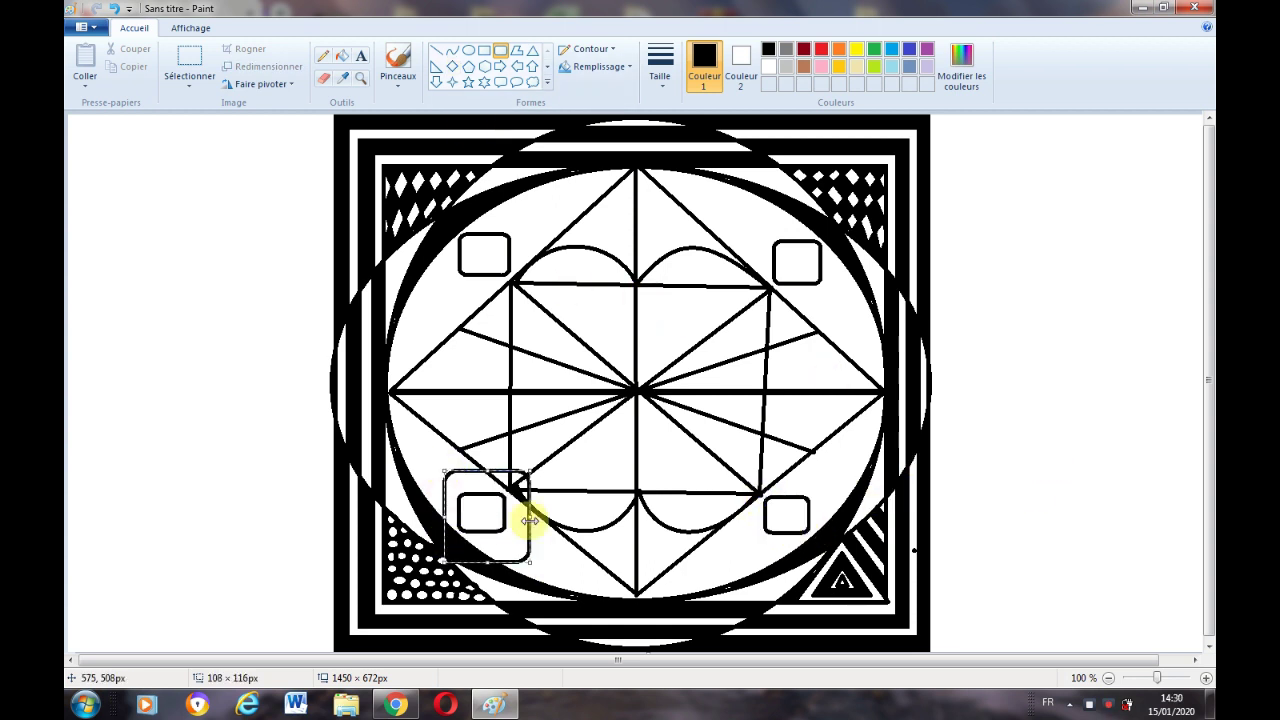
left_click_drag(530, 519, 522, 519)
left_click_drag(483, 471, 481, 481)
left_click_drag(528, 534, 520, 534)
left_click(115, 9)
left_click(115, 9)
left_click_drag(518, 281, 451, 228)
left_click_drag(518, 256, 519, 281)
left_click(99, 8)
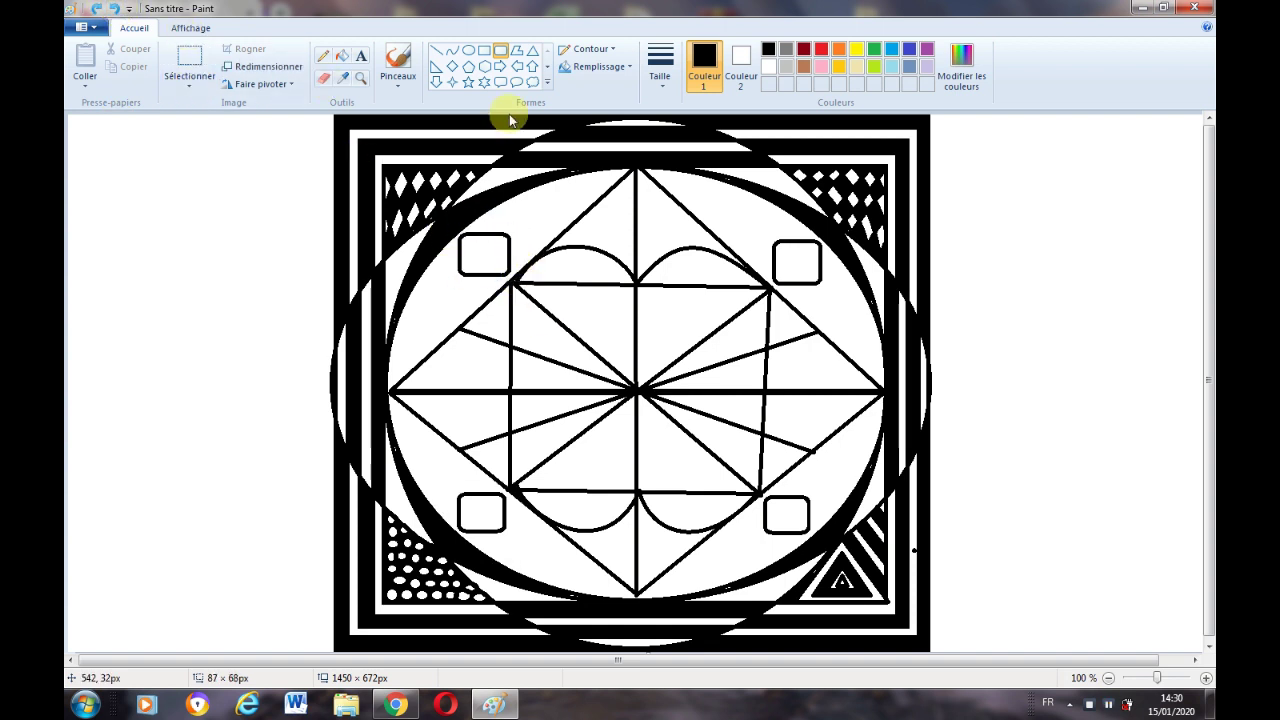
Try a fan of curves running from the large diamond's left vertex up to the ellipse.
left_click(452, 50)
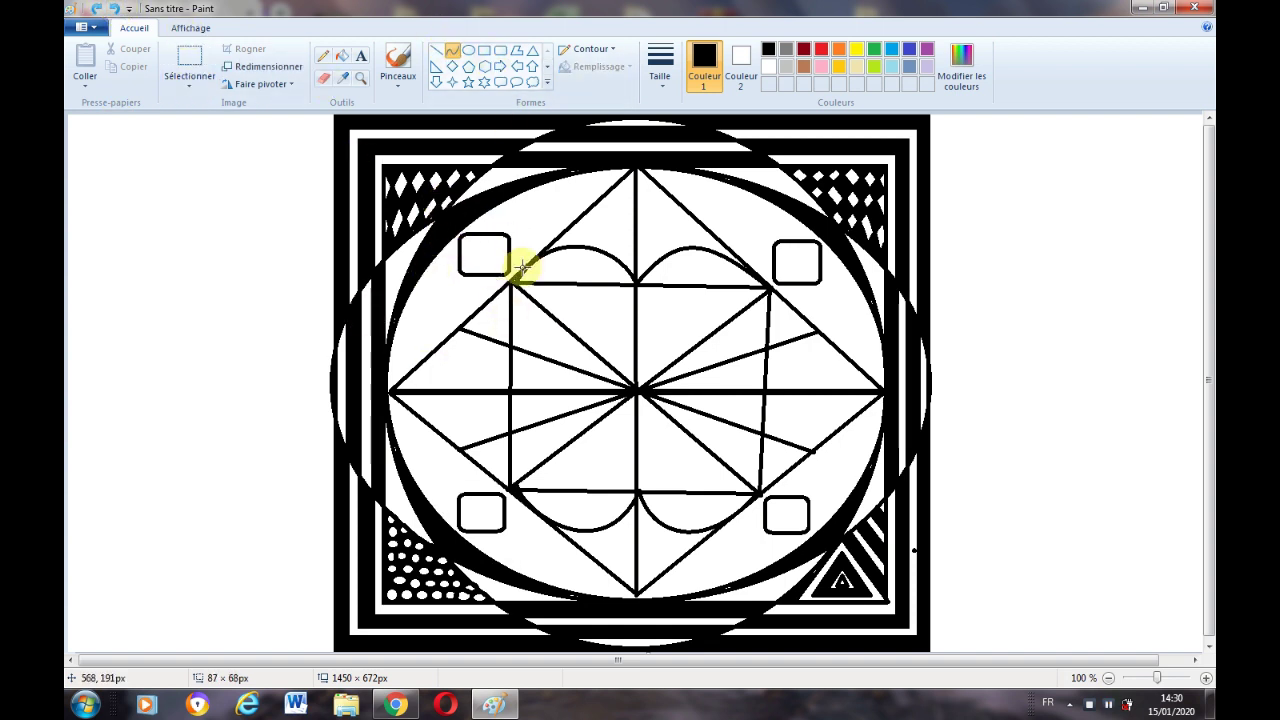
left_click_drag(403, 297, 388, 397)
mouse_move(441, 344)
left_mouse_down()
mouse_move(397, 383)
mouse_move(458, 240)
mouse_move(424, 244)
left_mouse_up()
left_click(96, 9)
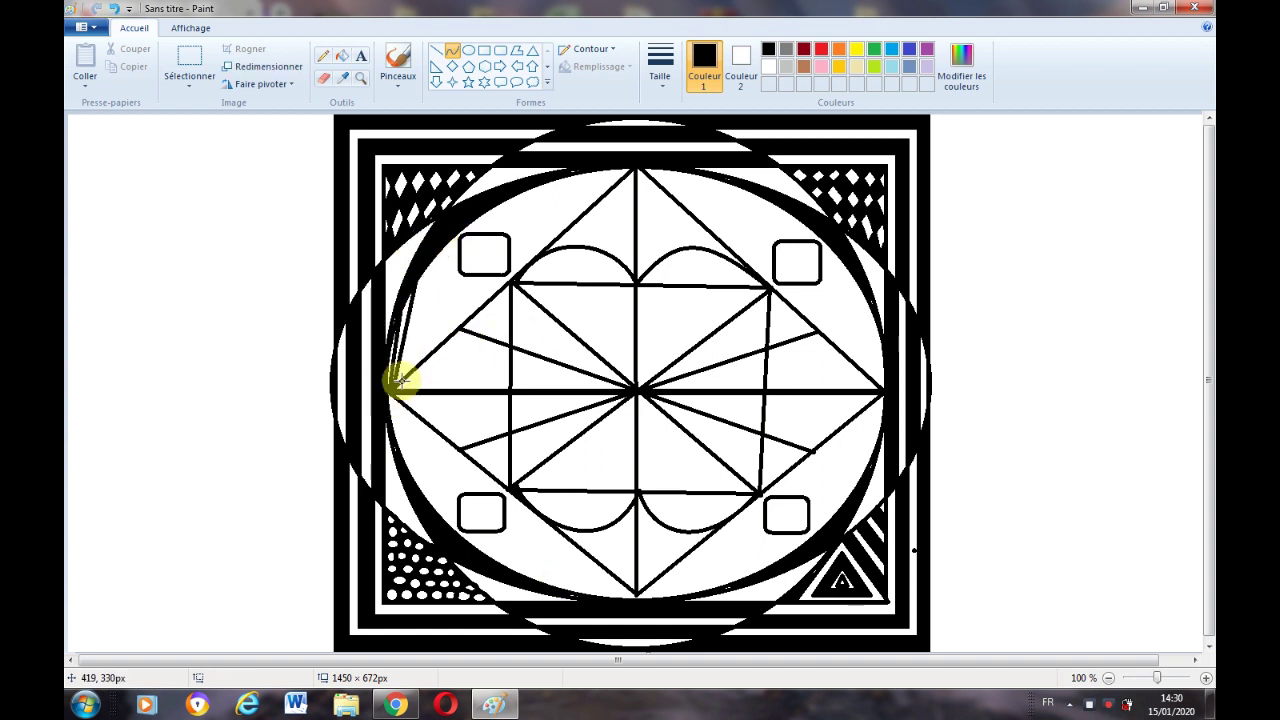
left_click_drag(398, 384, 447, 240)
left_click(391, 366)
left_click(430, 277)
left_click(500, 291)
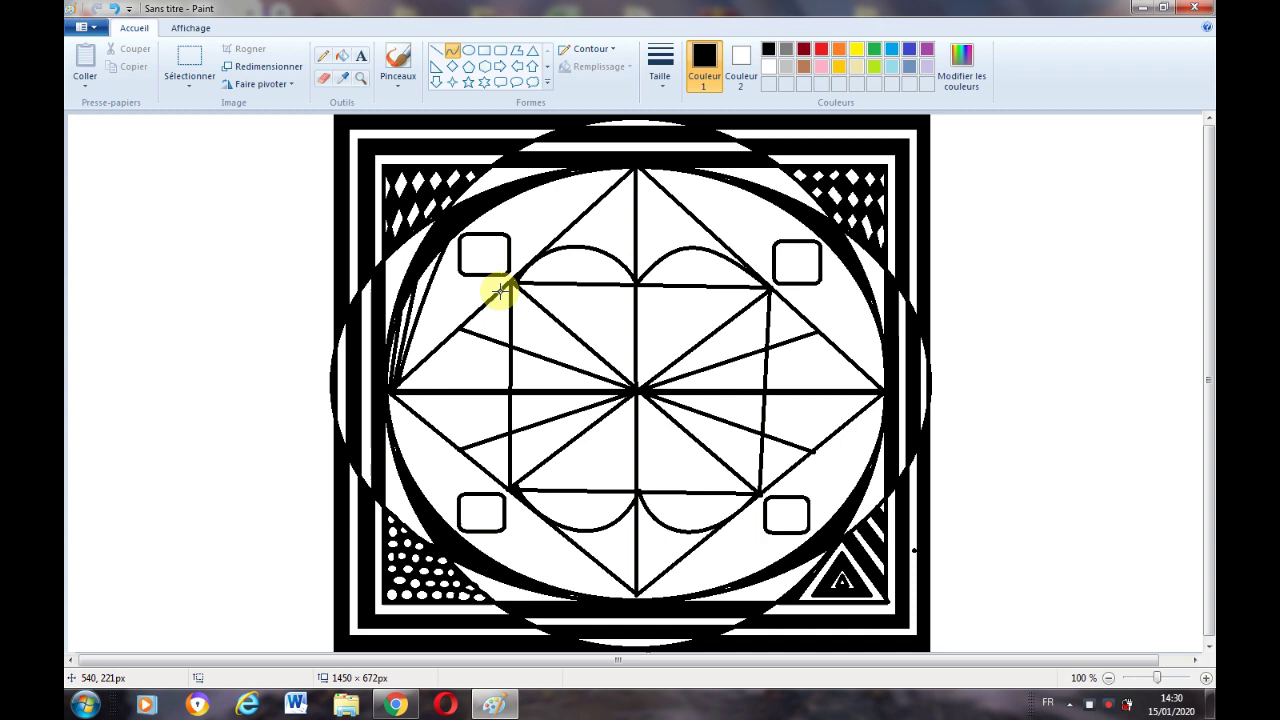
Try another fan curve up to the upper-left rounded rectangle, and undo the fan curves.
left_click_drag(403, 382, 466, 219)
left_click(393, 386)
left_click(391, 387)
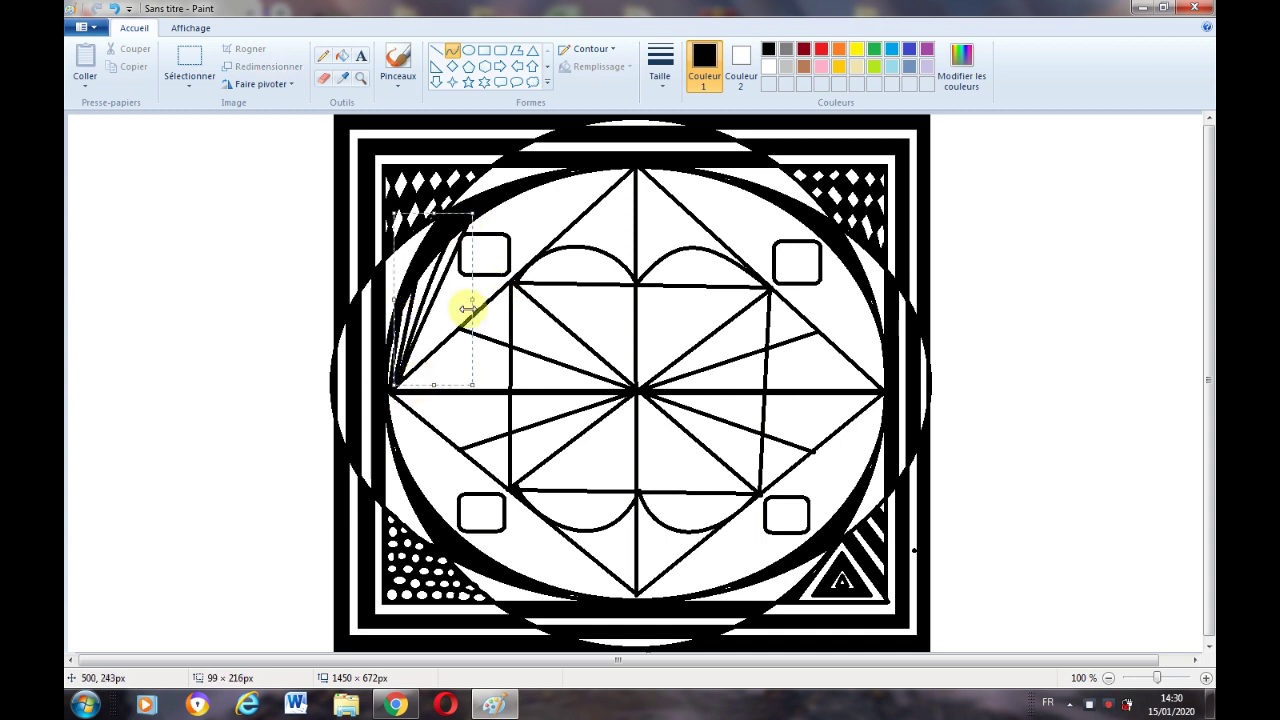
mouse_move(470, 307)
left_mouse_down()
mouse_move(486, 303)
mouse_move(470, 306)
left_mouse_up()
left_click(487, 295)
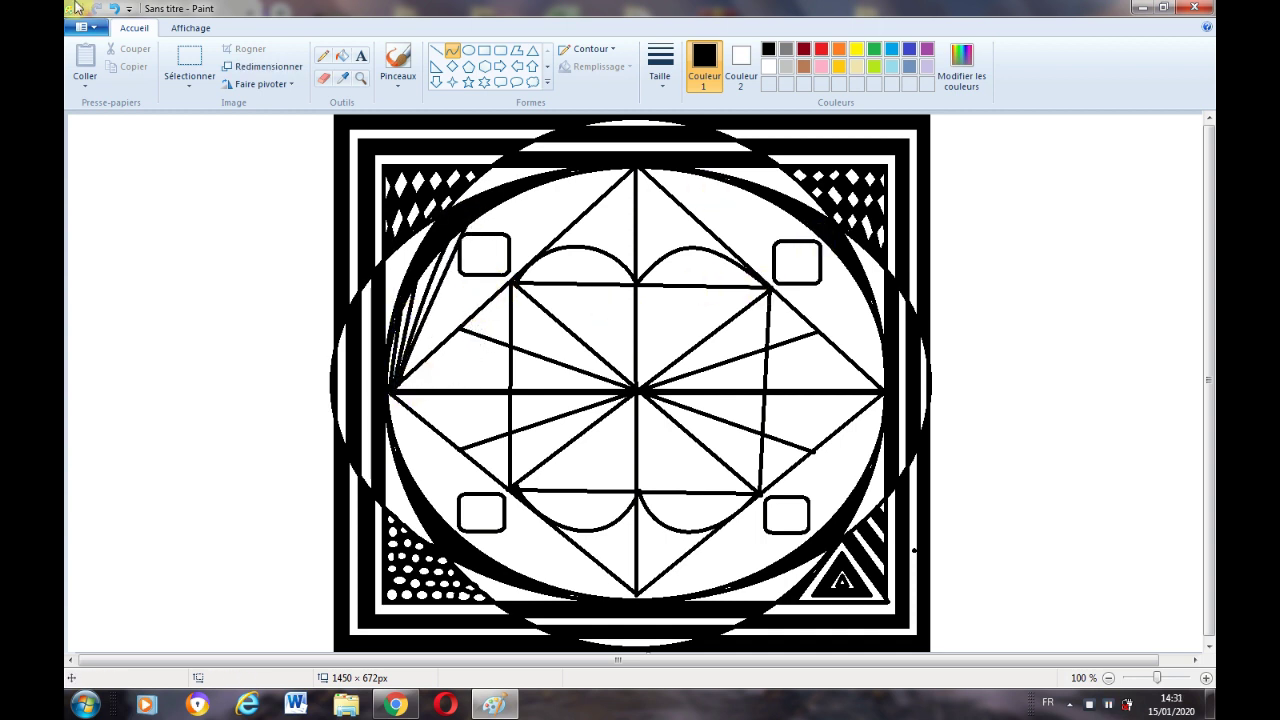
key("ctrl+z")
key("ctrl+z")
key("ctrl+z")
Draw near-horizontal lines from the ellipse to the large diamond's upper-left side, from its left vertex up to the rounded rectangle.
left_click(341, 58)
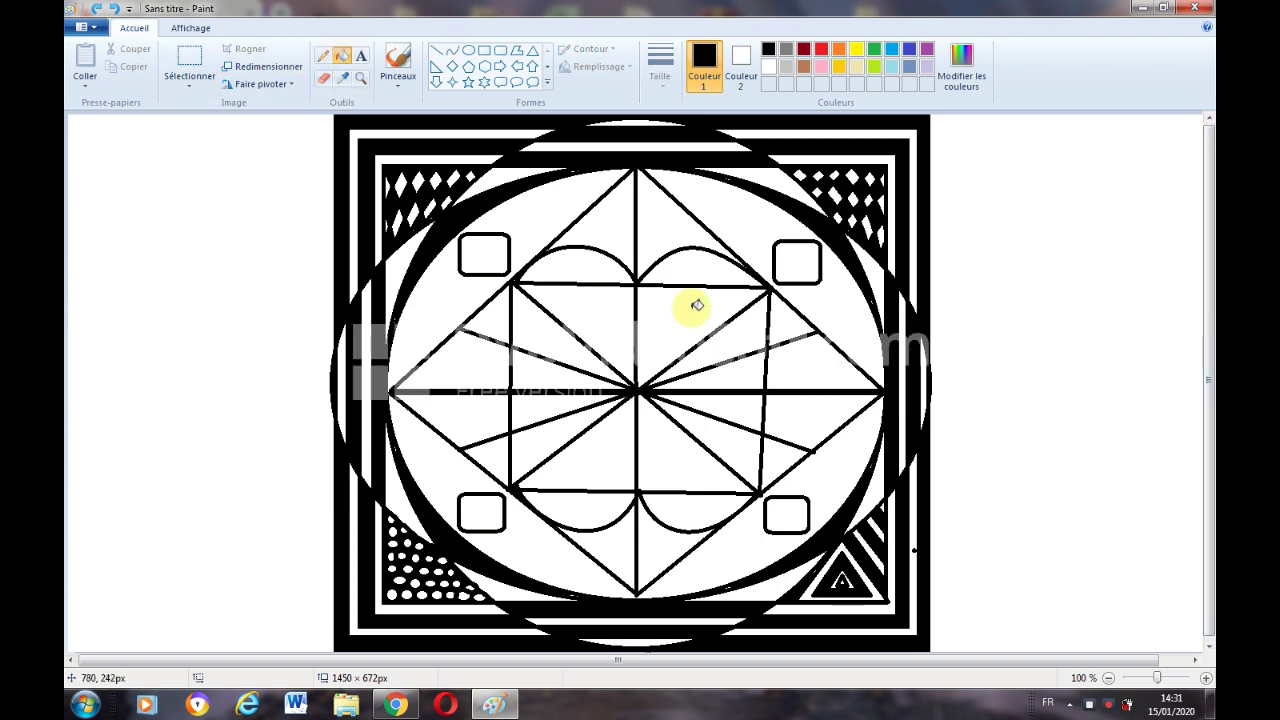
left_click(436, 50)
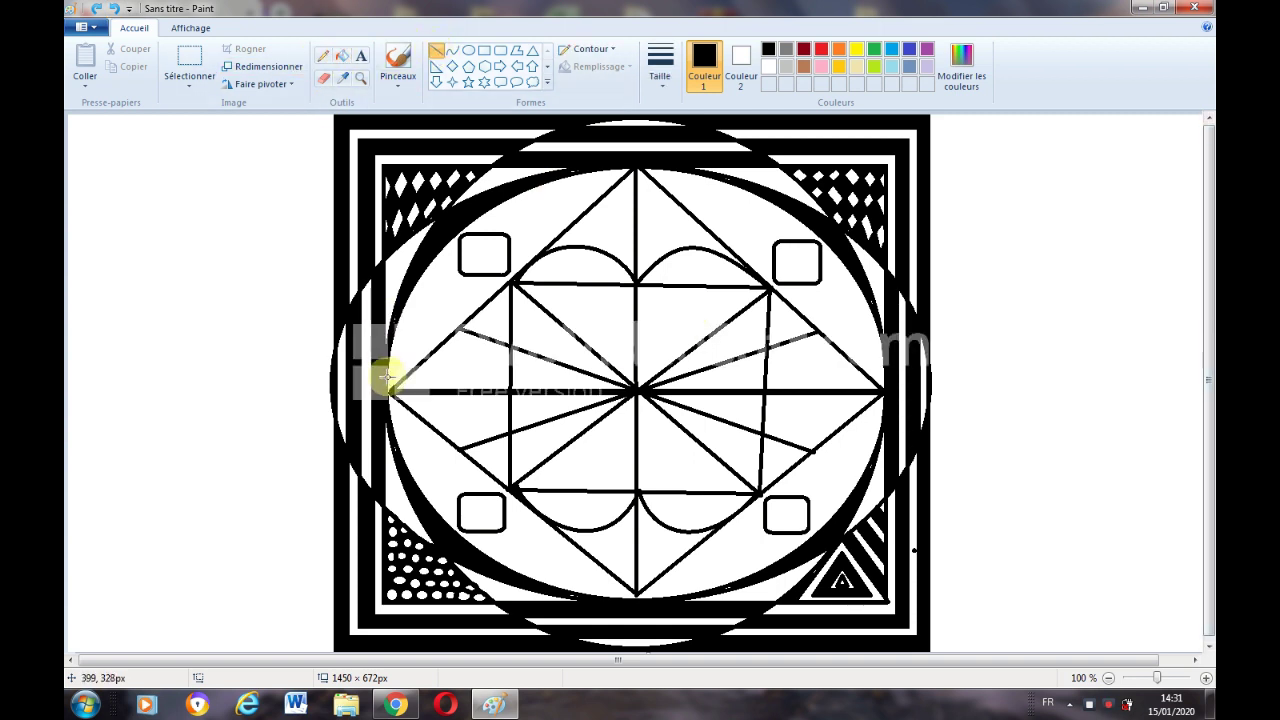
mouse_move(388, 362)
left_mouse_down()
mouse_move(423, 361)
mouse_move(435, 327)
mouse_move(474, 312)
left_mouse_up()
left_click(439, 317)
left_click(112, 11)
left_click(474, 302)
left_click(477, 301)
mouse_move(393, 285)
left_mouse_down()
mouse_move(496, 292)
mouse_move(517, 273)
left_mouse_up()
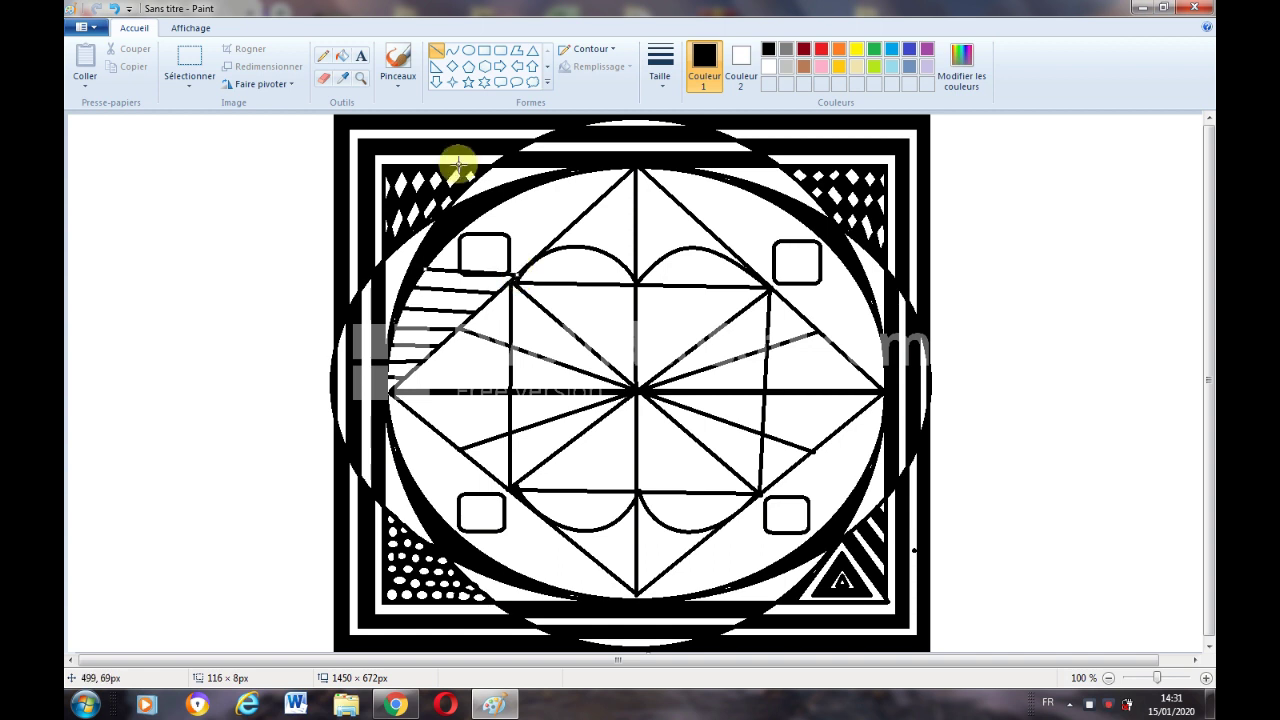
Draw the remaining slanted lines from the ellipse to the large diamond's upper-left side, continuing up to its top vertex.
left_click(452, 50)
mouse_move(416, 252)
left_mouse_down()
mouse_move(532, 258)
mouse_move(447, 241)
mouse_move(561, 236)
mouse_move(437, 217)
left_mouse_up()
left_click(434, 246)
left_click(439, 217)
left_click(567, 219)
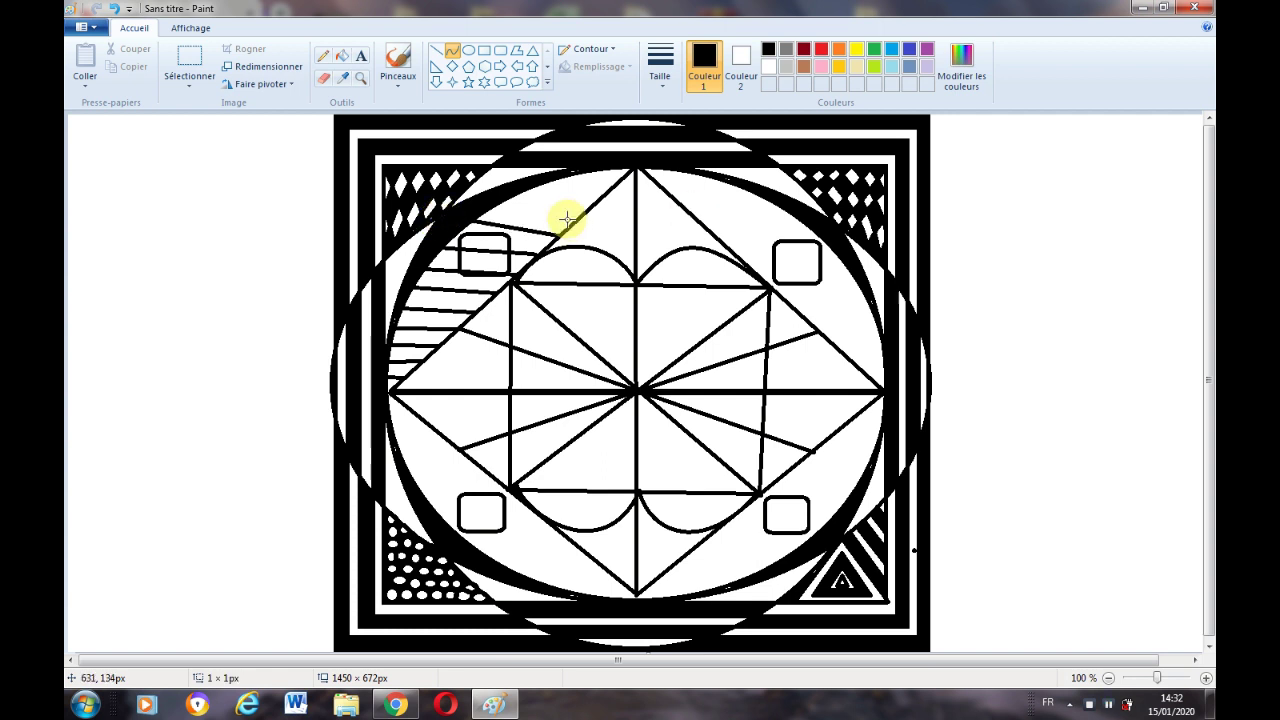
left_click_drag(567, 219, 491, 194)
double_click(491, 194)
mouse_move(591, 206)
left_mouse_down()
mouse_move(528, 180)
mouse_move(594, 200)
mouse_move(614, 184)
mouse_move(571, 169)
left_mouse_up()
left_click(569, 170)
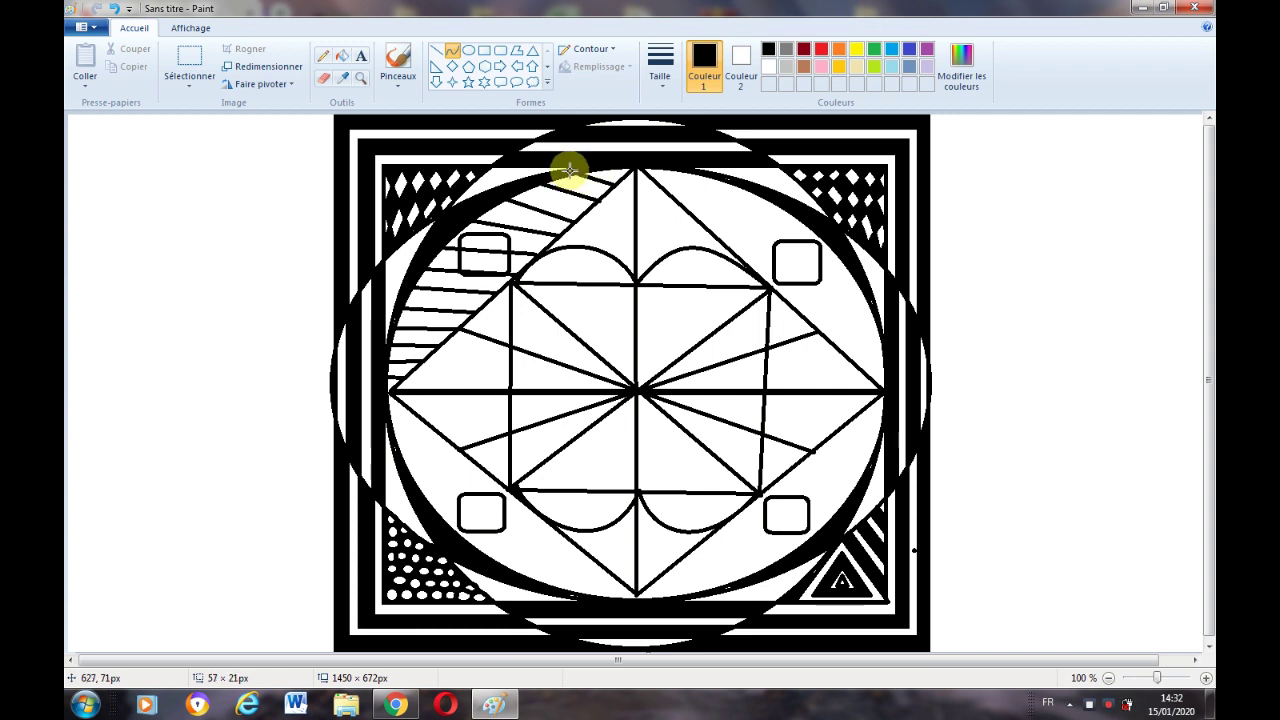
Erase the line pieces inside the upper-left rounded rectangle and retouch its outline.
left_click(325, 79)
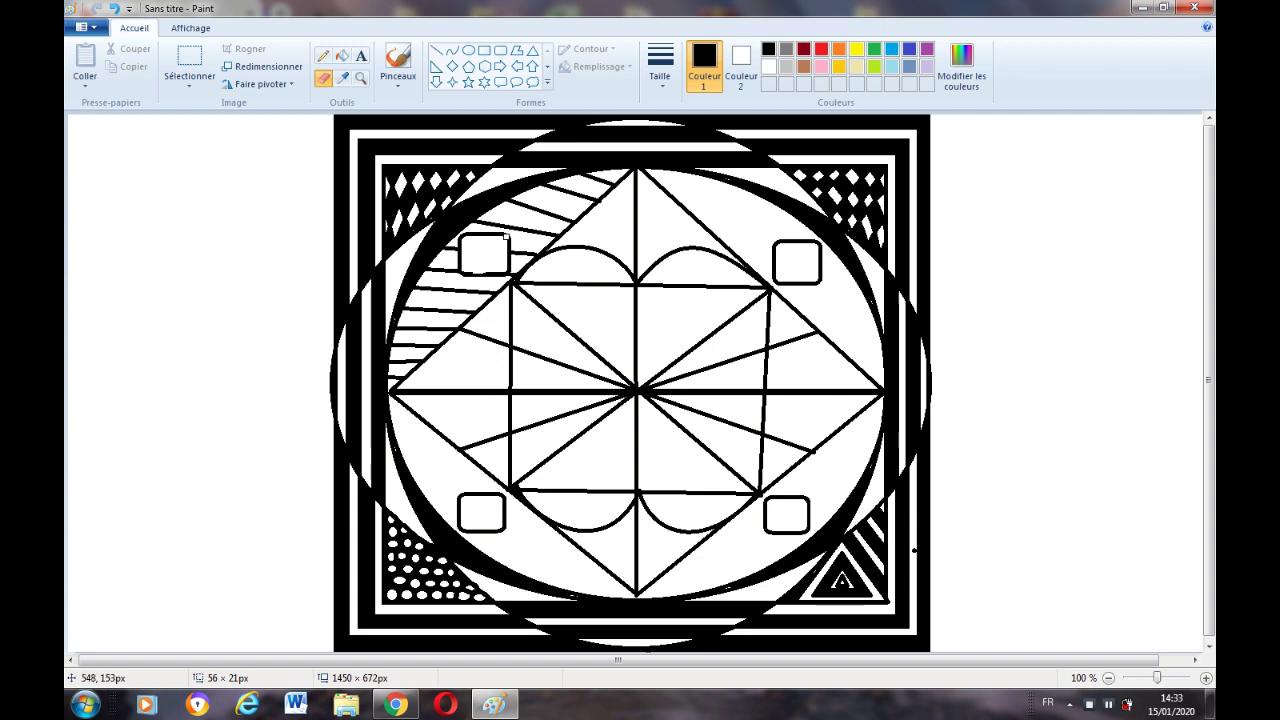
left_click(452, 50)
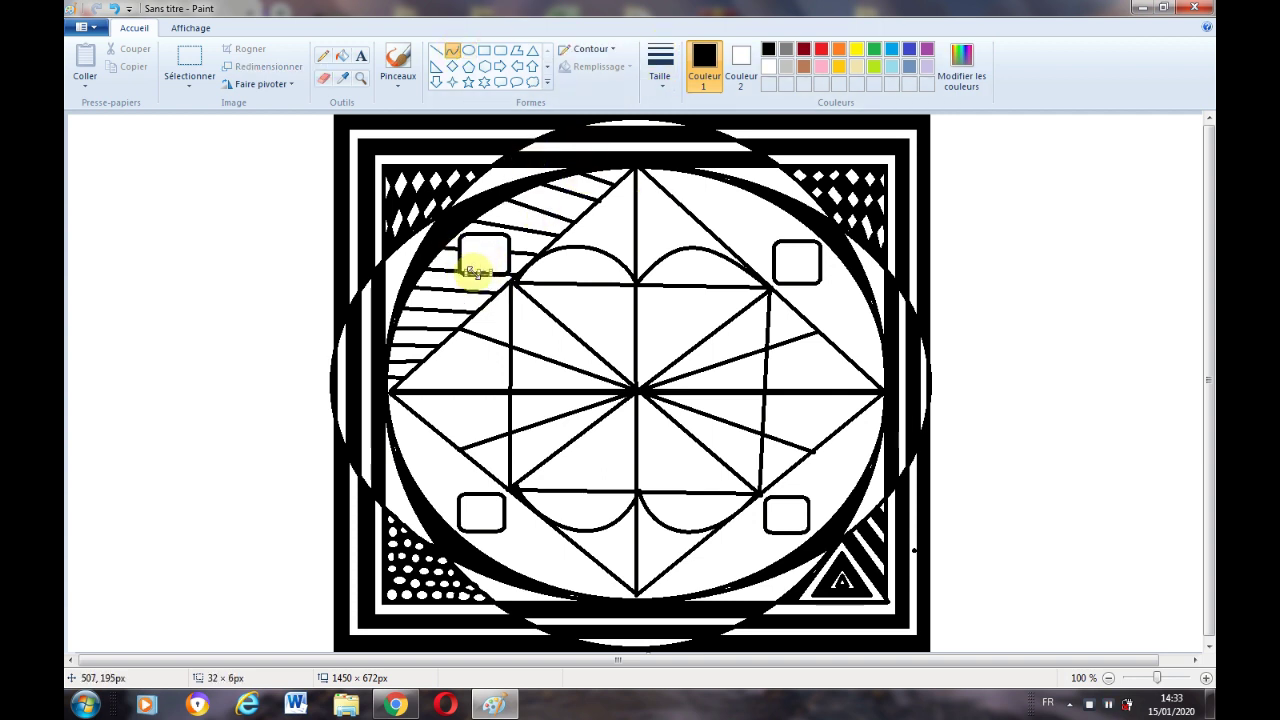
left_click(323, 78)
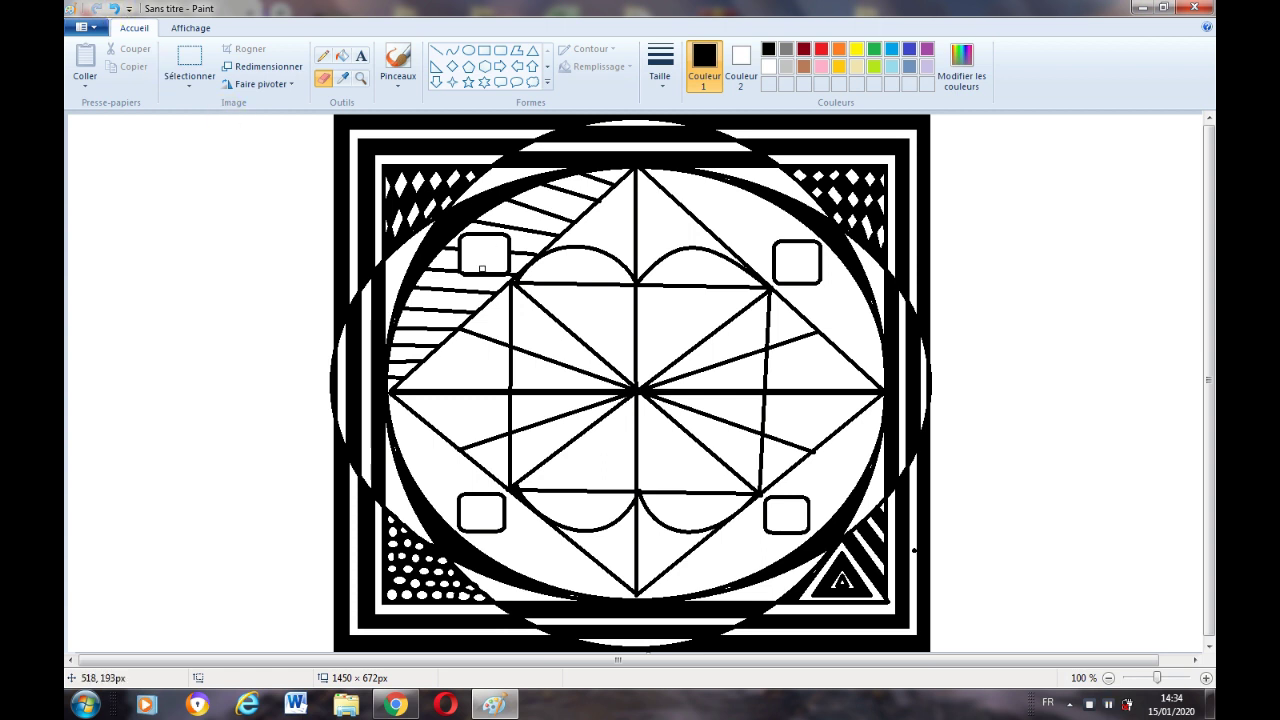
Fill alternate stripes beside the large diamond's upper-left side black, plus the diamond's top section left of the vertical axis.
left_click(342, 56)
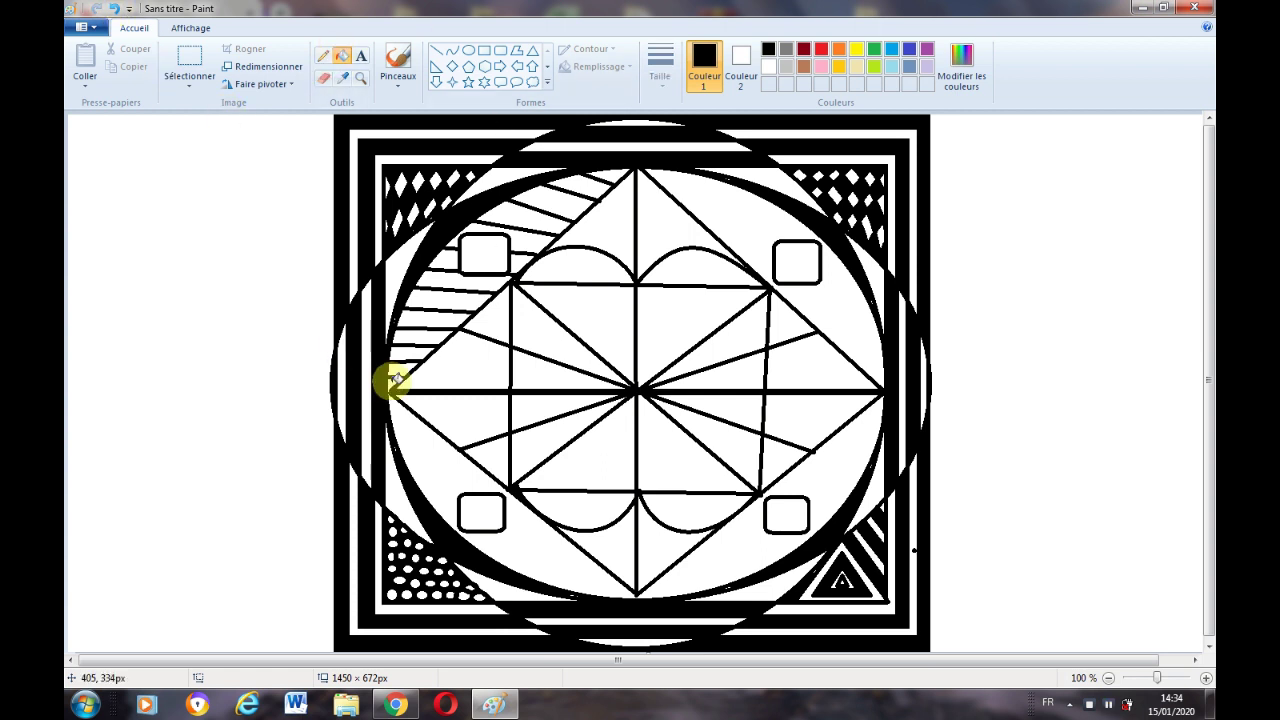
key("ctrl+z")
left_click(394, 383)
left_click(406, 352)
left_click(427, 317)
left_click(441, 280)
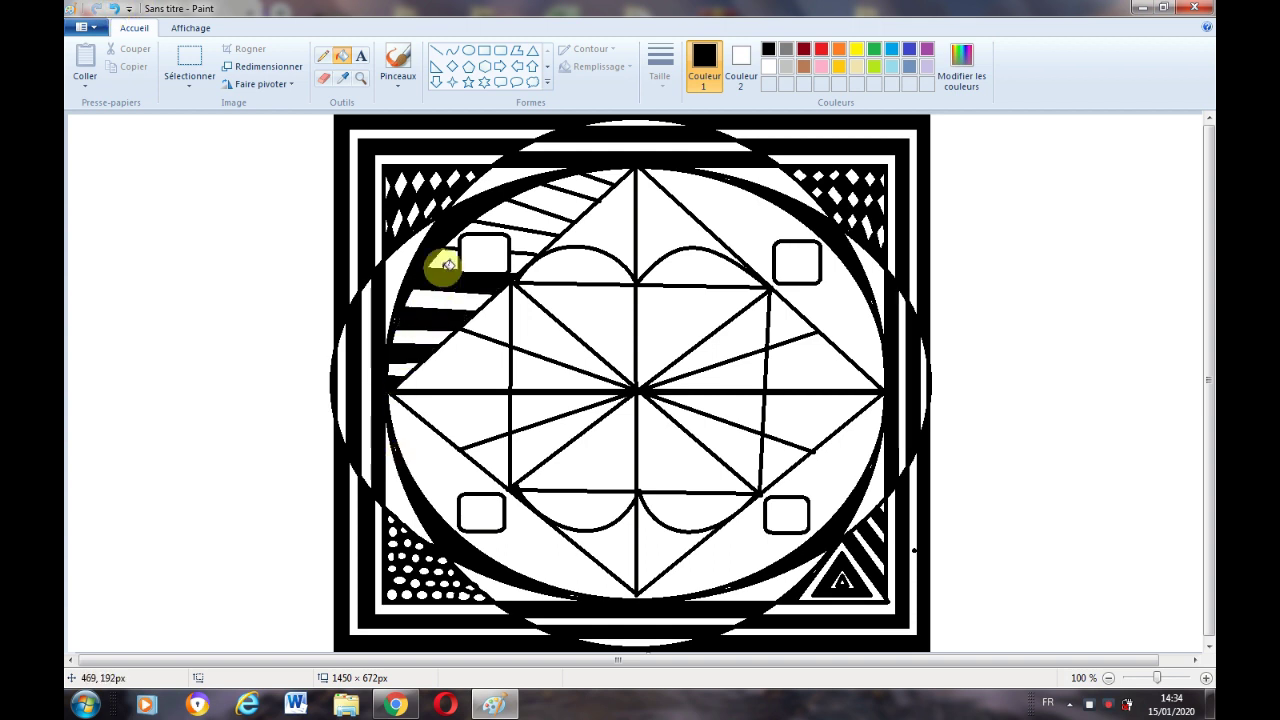
left_click(454, 240)
left_click(556, 202)
left_click(98, 8)
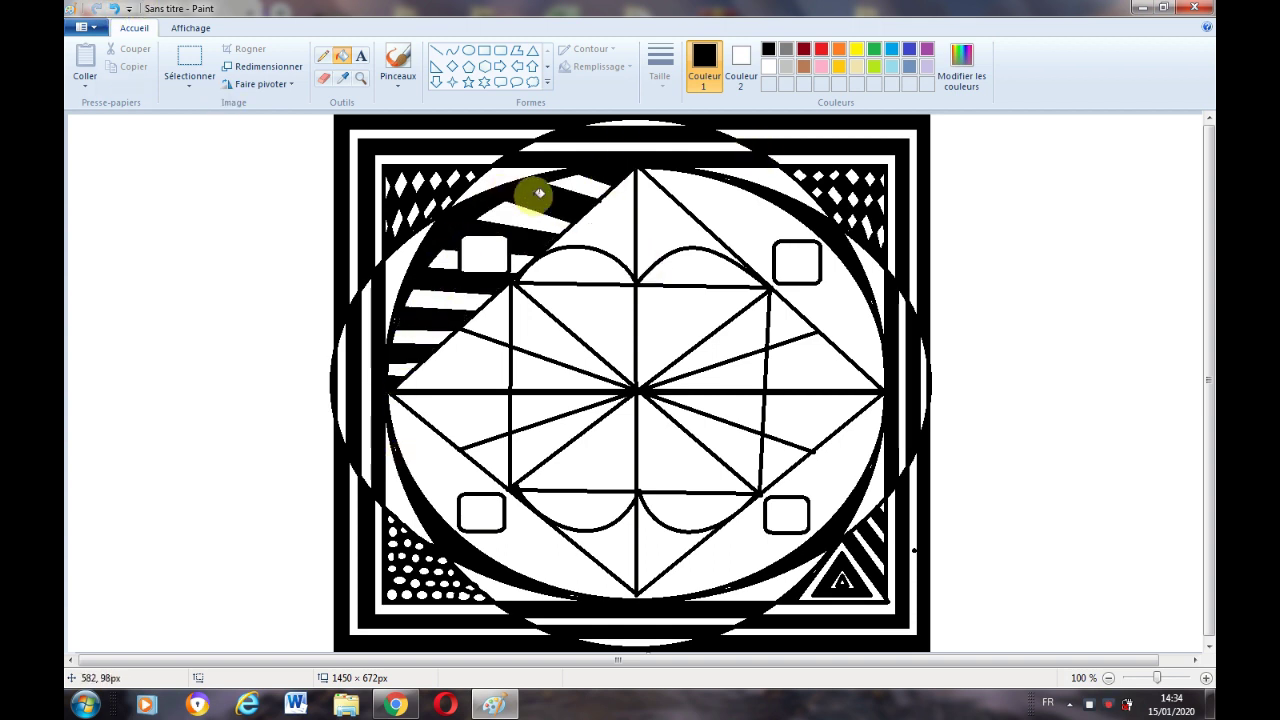
left_click(597, 247)
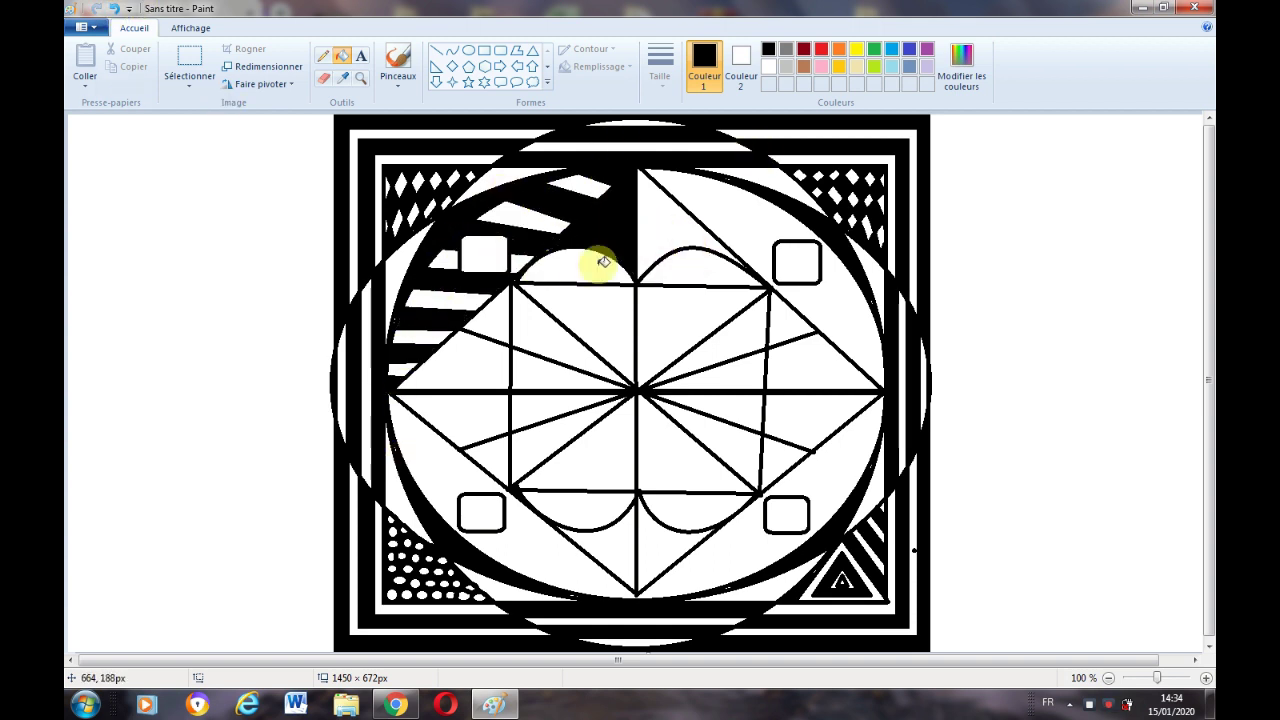
Try filling the upper-right arc segment and alternate wedges around the centre of the inner rectangle black.
left_click(674, 272)
left_click(623, 323)
left_click(709, 349)
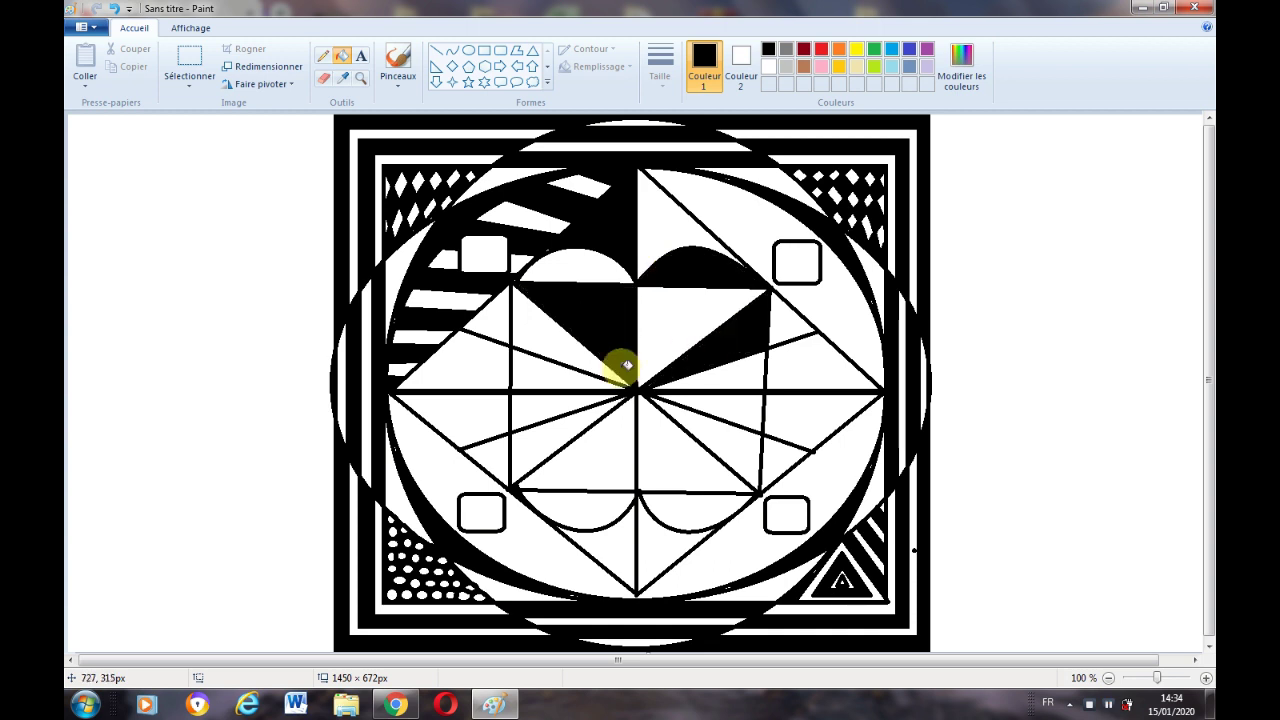
left_click(540, 371)
left_click(714, 403)
left_click(554, 430)
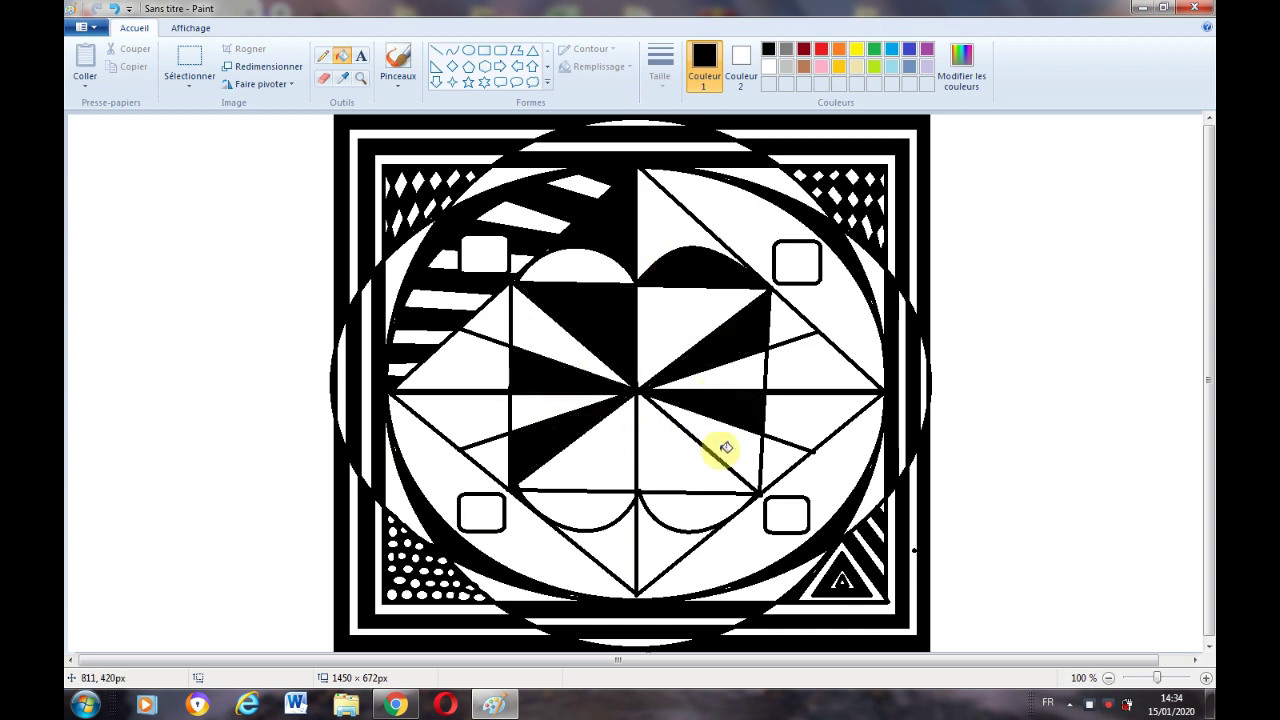
left_click(695, 468)
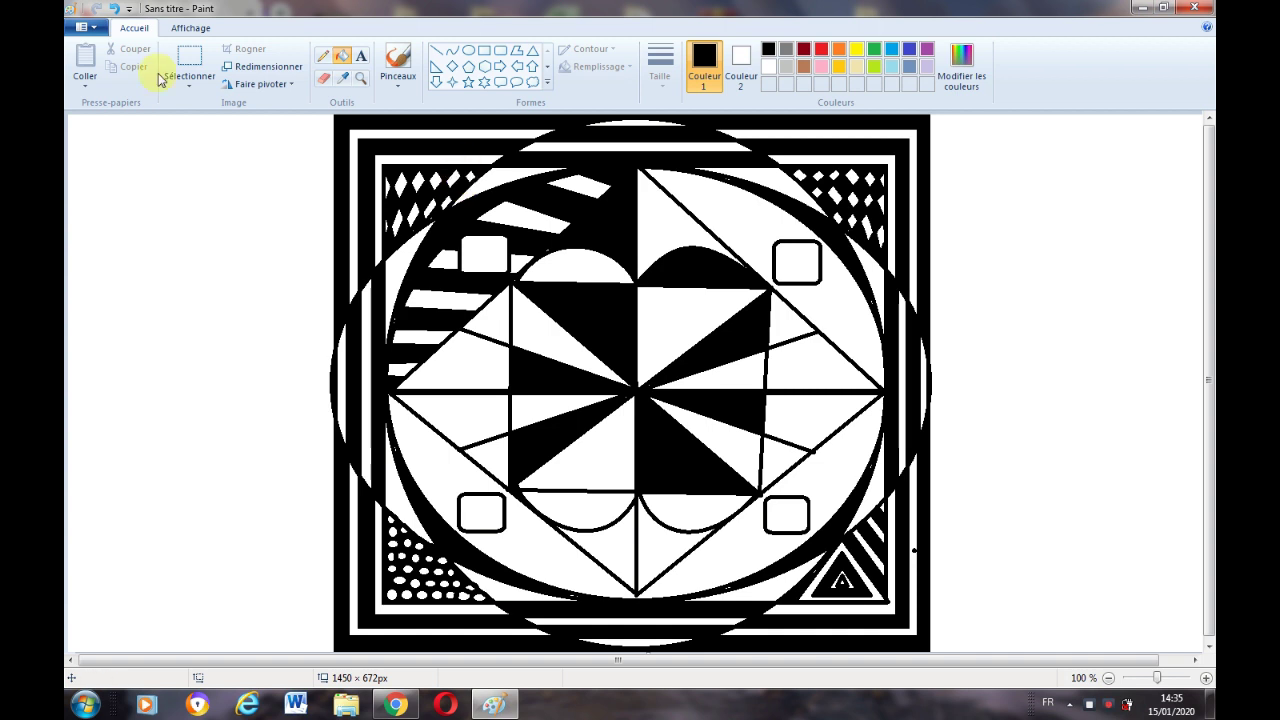
Undo the black wedge fills back to the upper-left wedge beside the vertical axis.
left_click(115, 8)
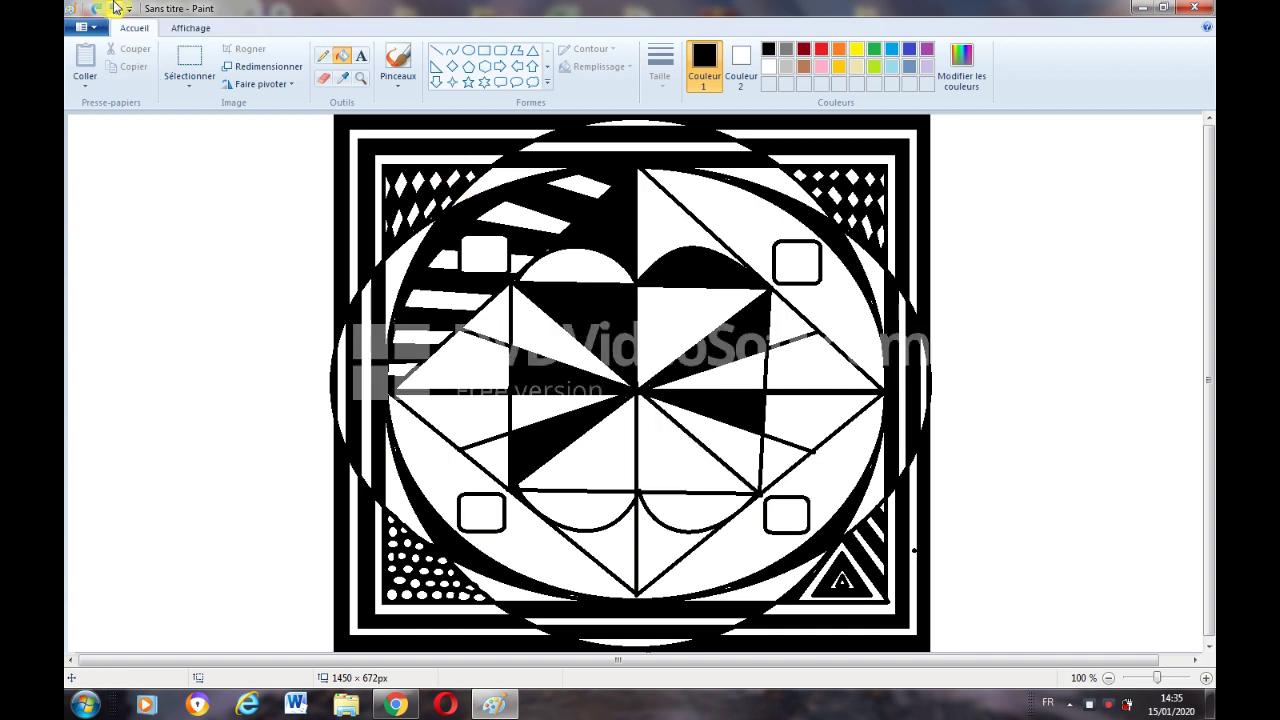
left_click(115, 8)
left_click(115, 8)
left_click(115, 8)
left_click(115, 8)
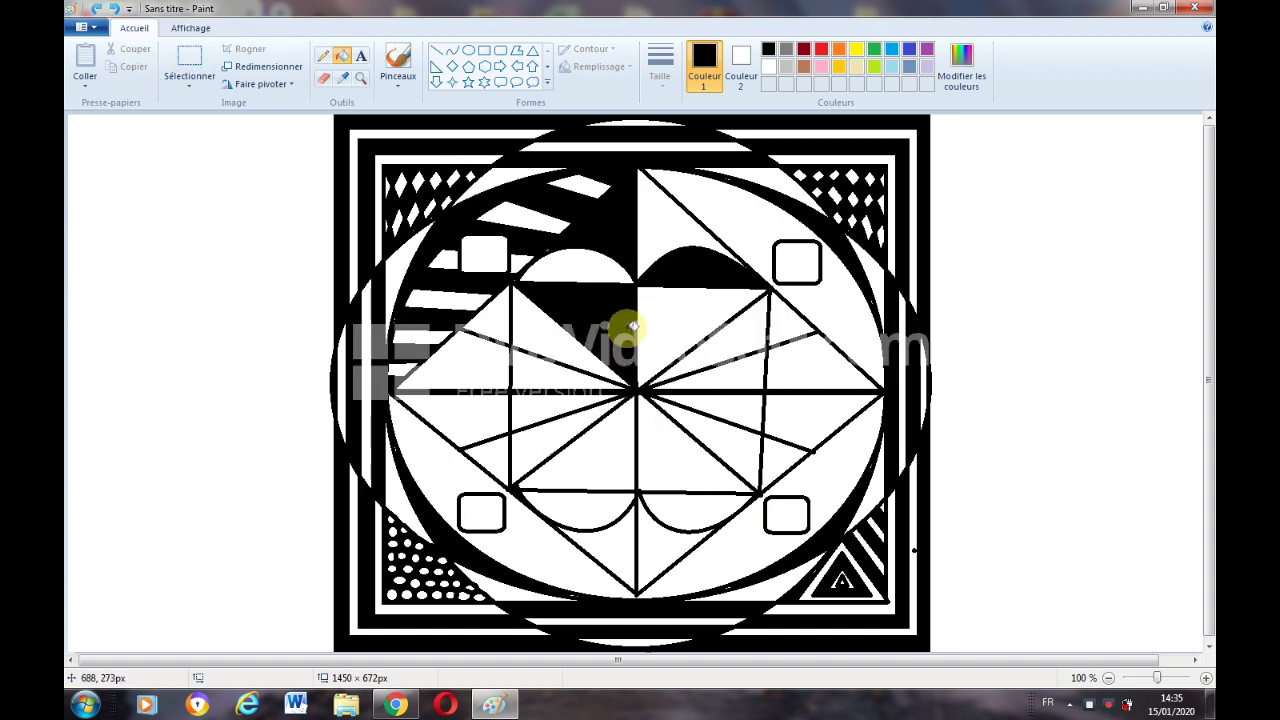
Try filling the right-hand wedges above the horizontal axis black, and undo the fills.
left_click(735, 376)
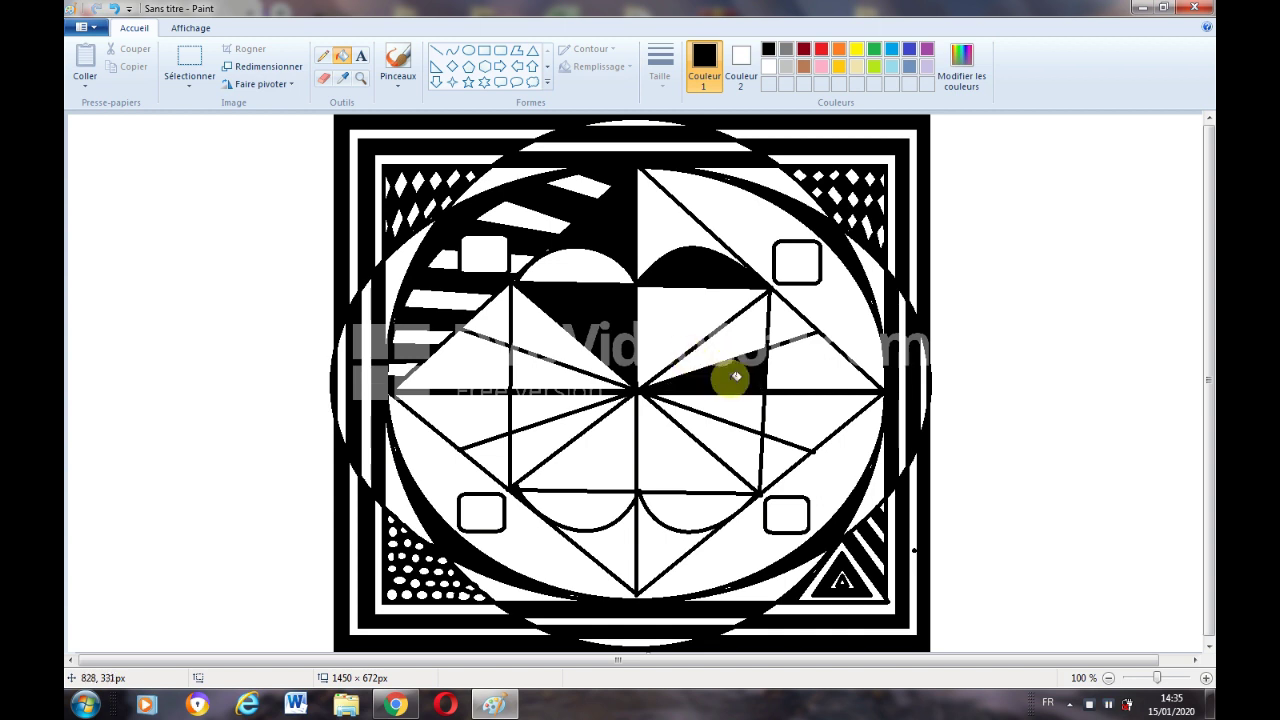
left_click(654, 332)
left_click(116, 8)
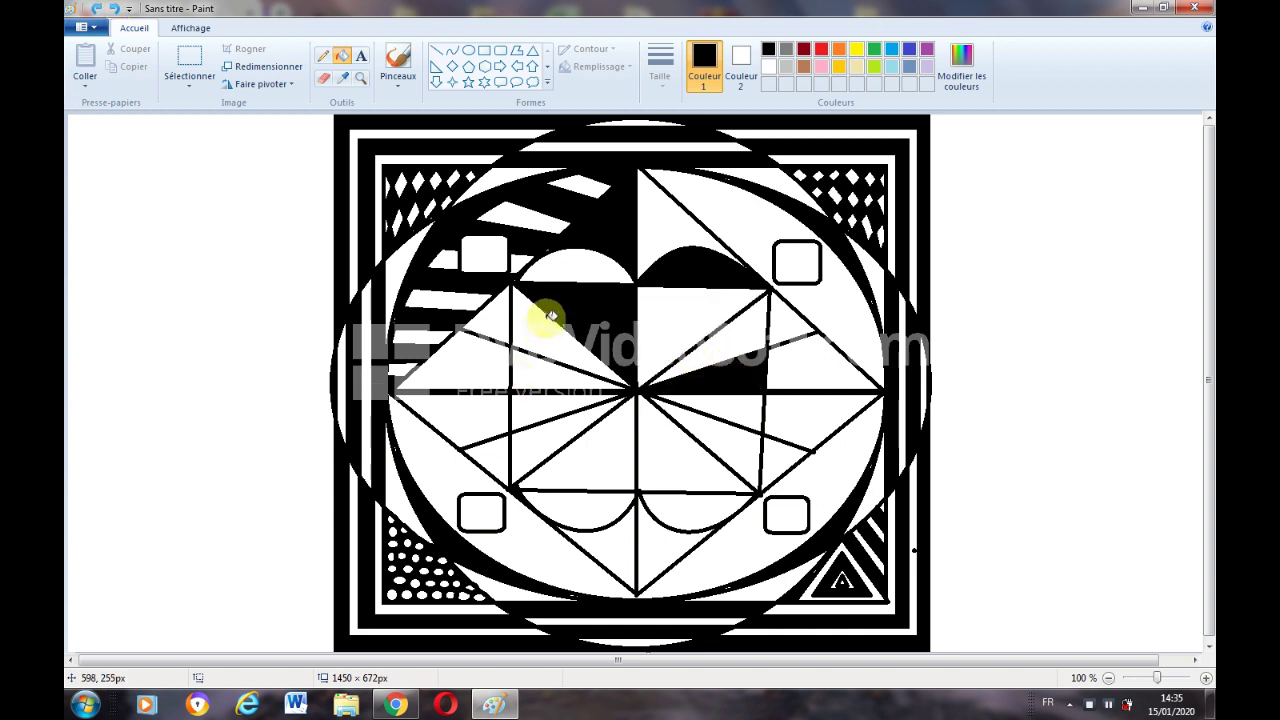
key("ctrl+z")
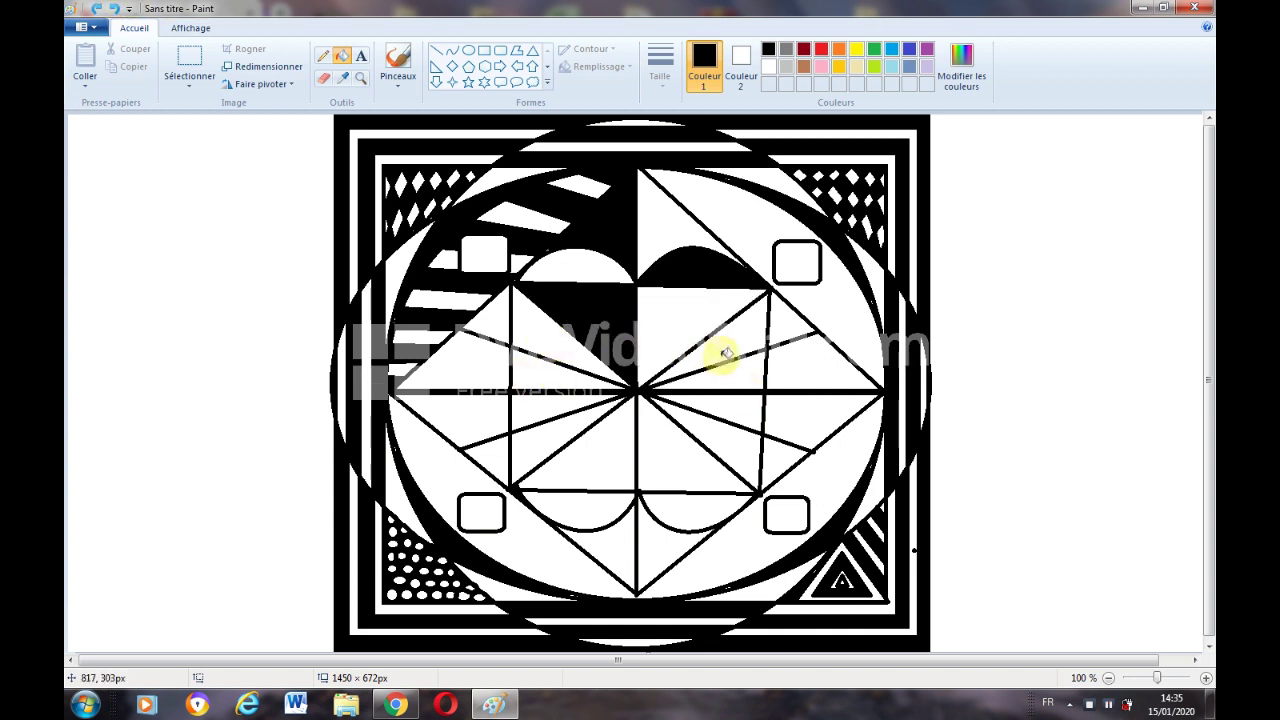
Try filling alternate wedges on both sides of the horizontal axis black again, and undo them.
left_click(720, 348)
left_click(715, 401)
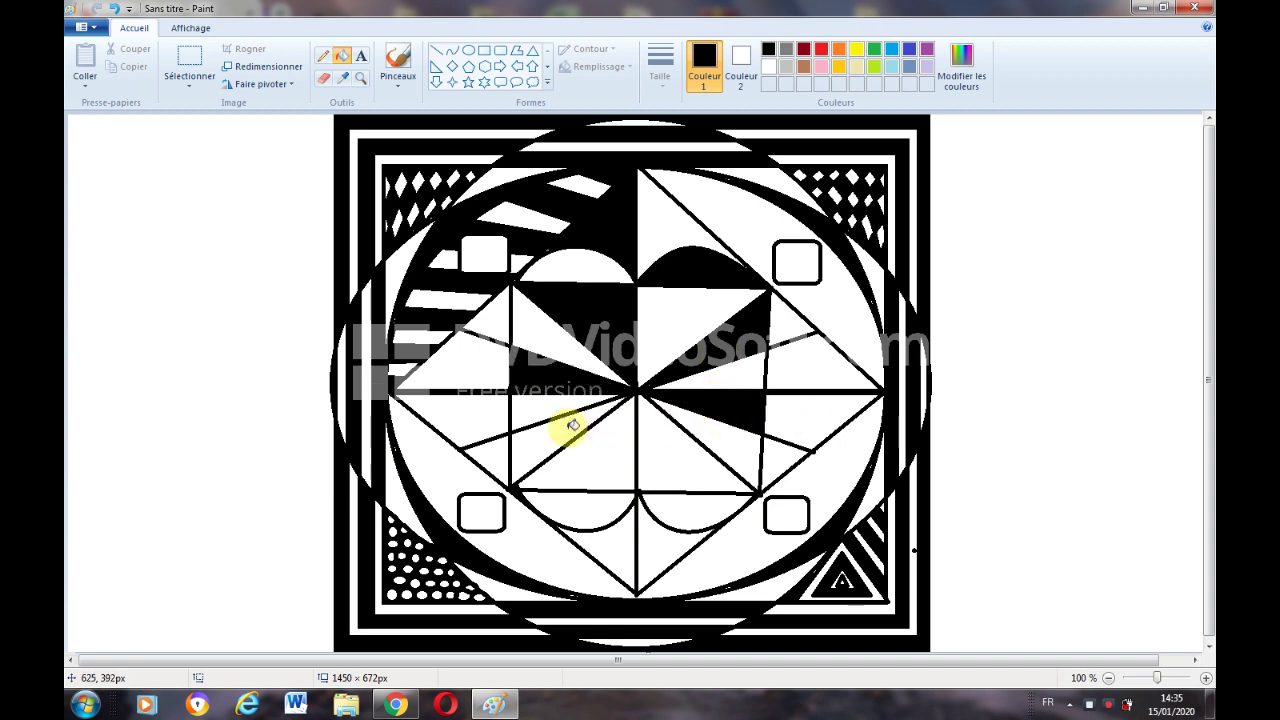
key("ctrl+z")
left_click(729, 400)
left_click(564, 420)
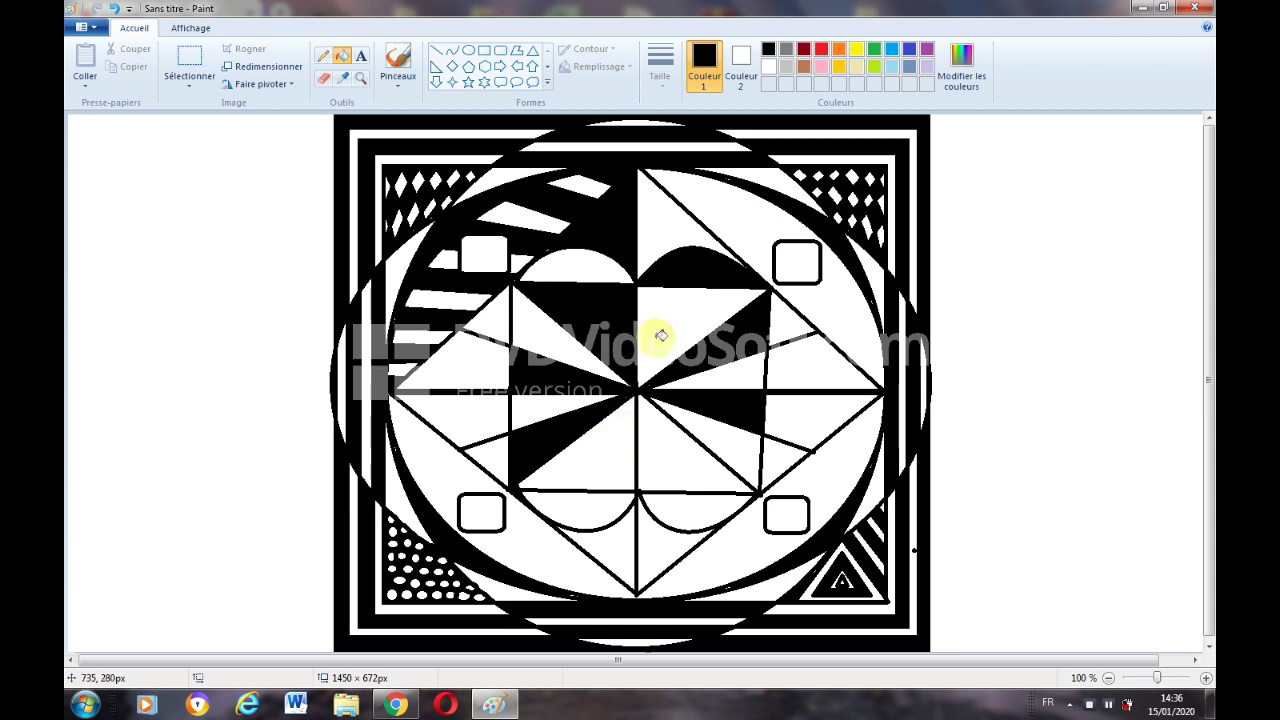
key("ctrl+z")
key("ctrl+z")
key("ctrl+z")
key("ctrl+z")
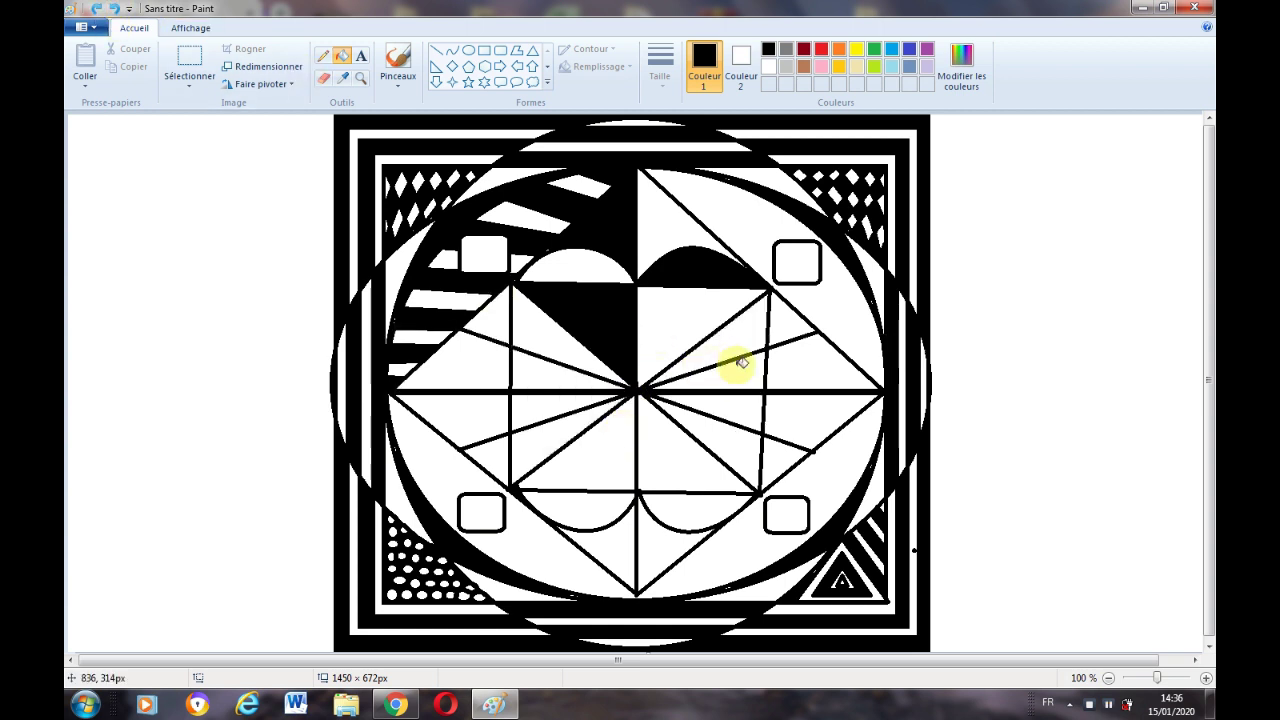
Try a mirrored pattern of black wedges that includes both wedges above the centre, and undo it.
left_click(741, 376)
left_click(553, 380)
left_click(714, 428)
left_click(577, 435)
left_click(666, 326)
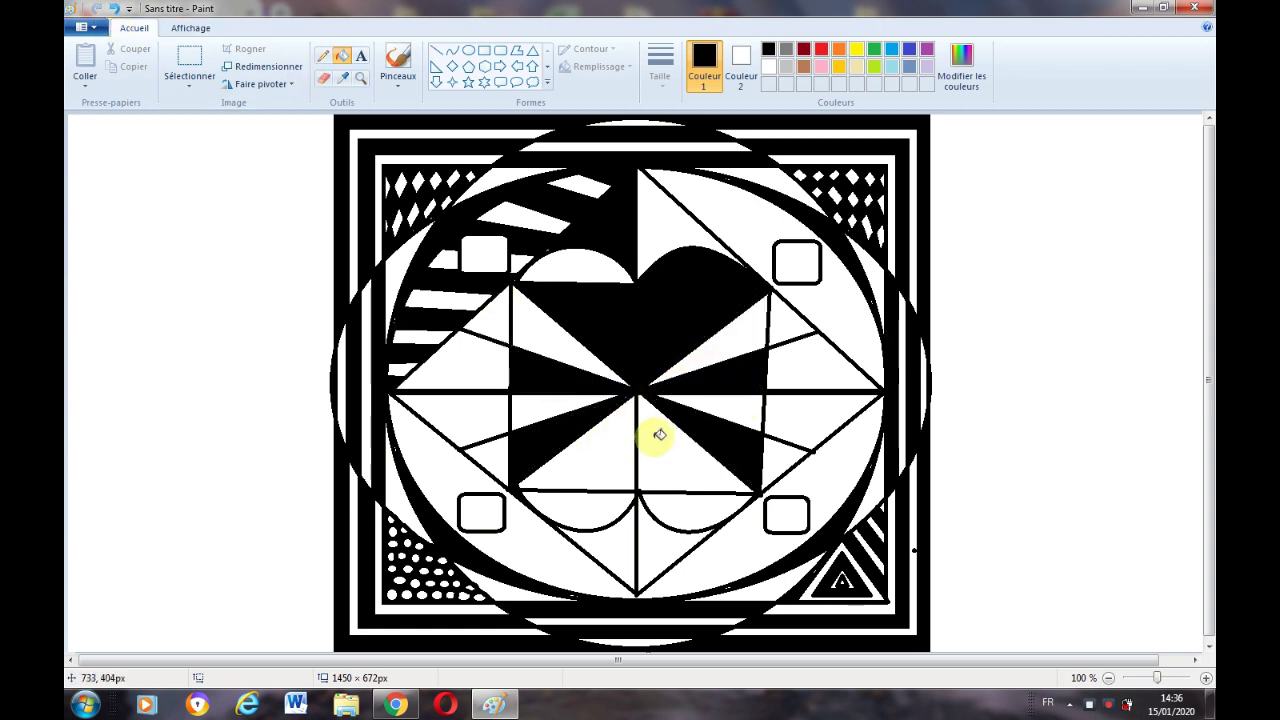
left_click(657, 436)
left_click(113, 7)
left_click(113, 7)
left_click(113, 7)
left_click(113, 7)
left_click(113, 7)
left_click(113, 7)
double_click(113, 7)
Fill the two wedges just above the horizontal axis and the lower-left and lower-right diagonal wedges black.
left_click(592, 326)
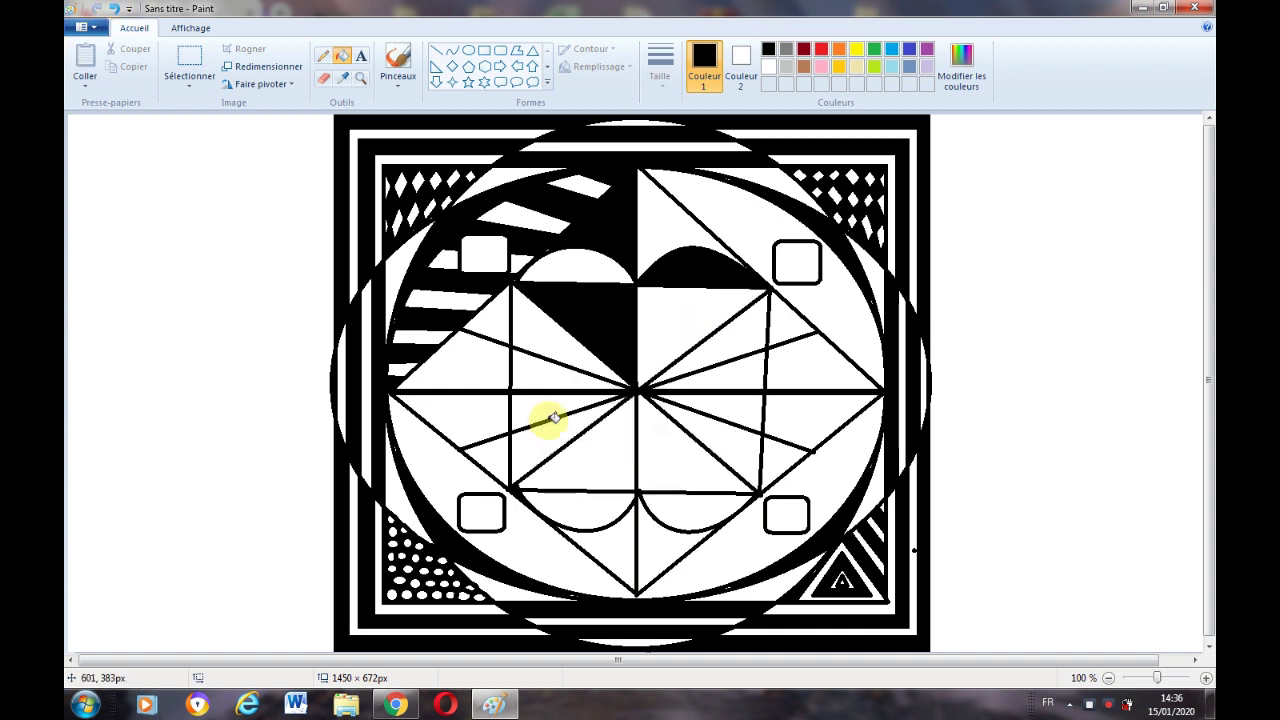
left_click(716, 372)
left_click(578, 424)
left_click(657, 436)
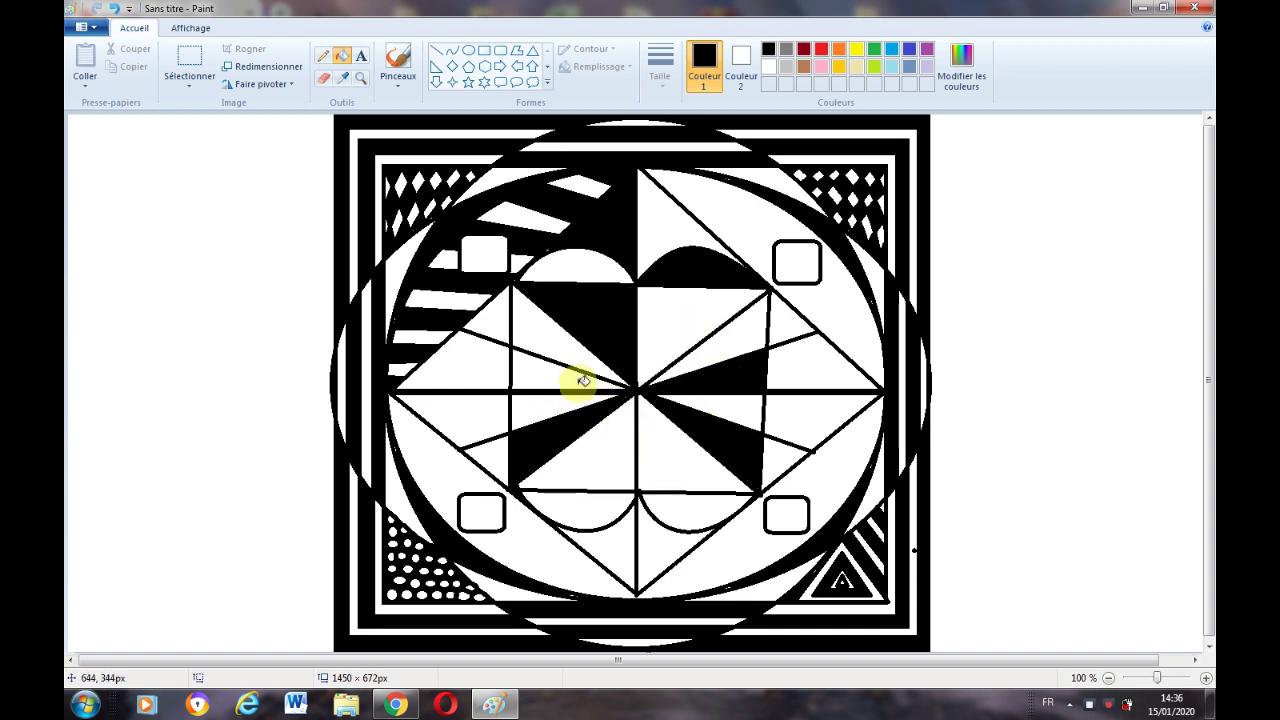
left_click(578, 380)
Try filling the sections between the inner rectangle and the large diamond's upper sides black, and undo both fills.
left_click(792, 325)
left_click(494, 325)
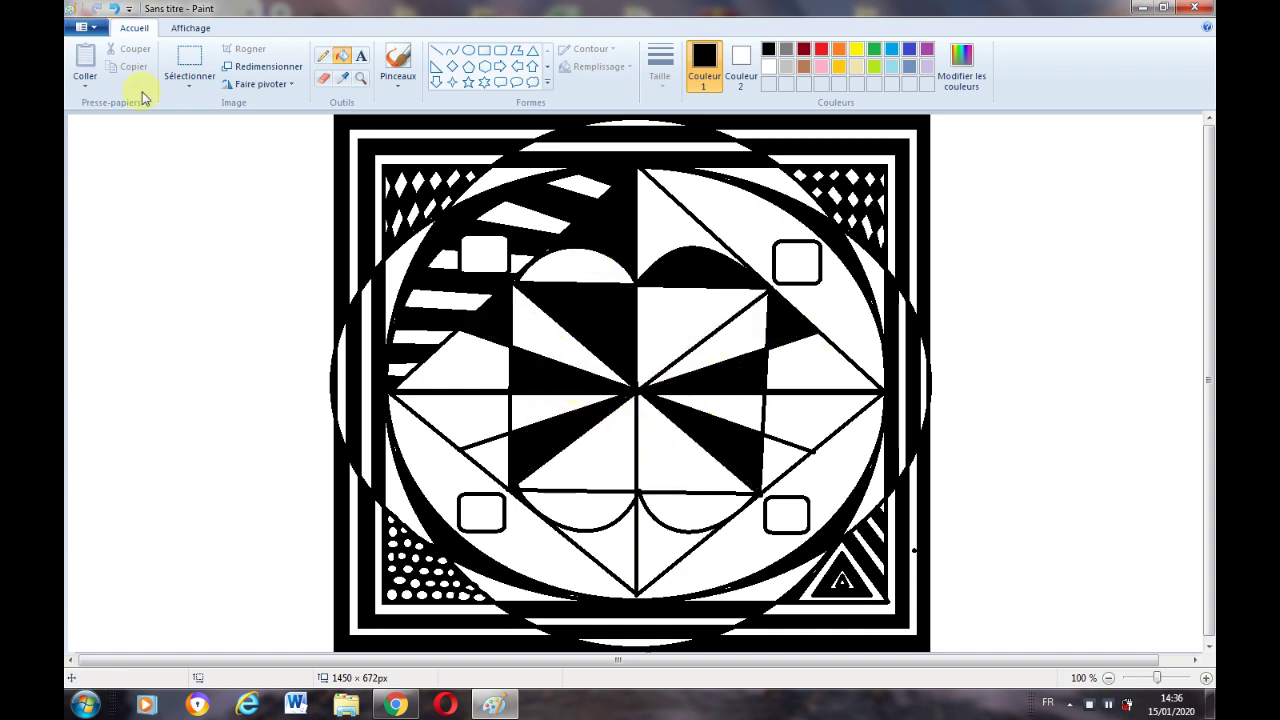
left_click(112, 7)
left_click(112, 7)
Fill the lower-left arc segment, the section below the lower-right arc and alternate side sections of the large diamond black.
left_click(590, 508)
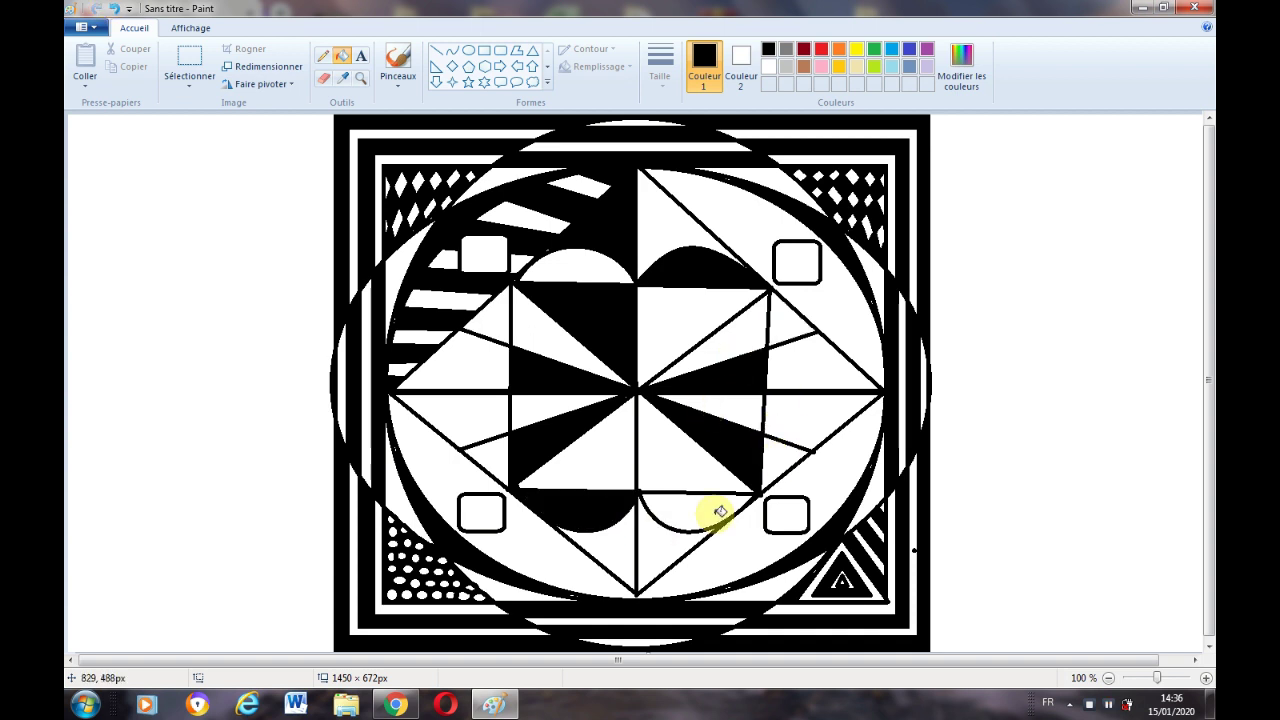
left_click(675, 535)
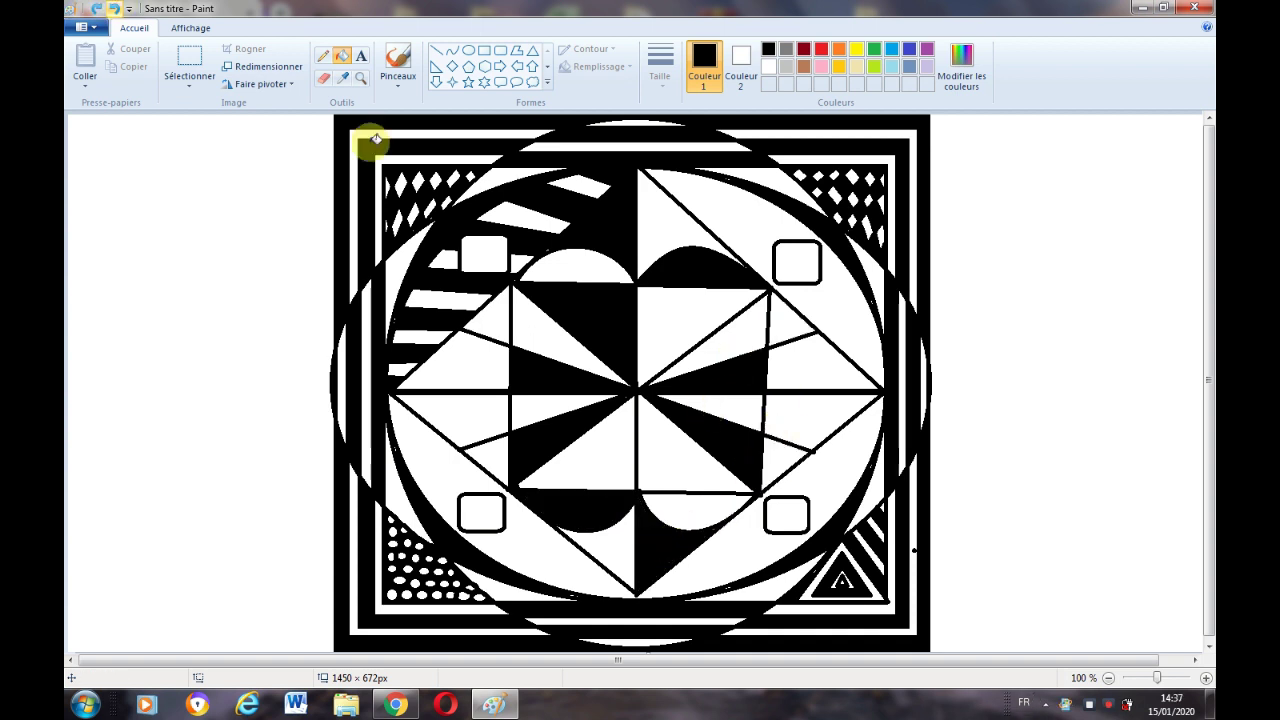
left_click(829, 400)
left_click(786, 323)
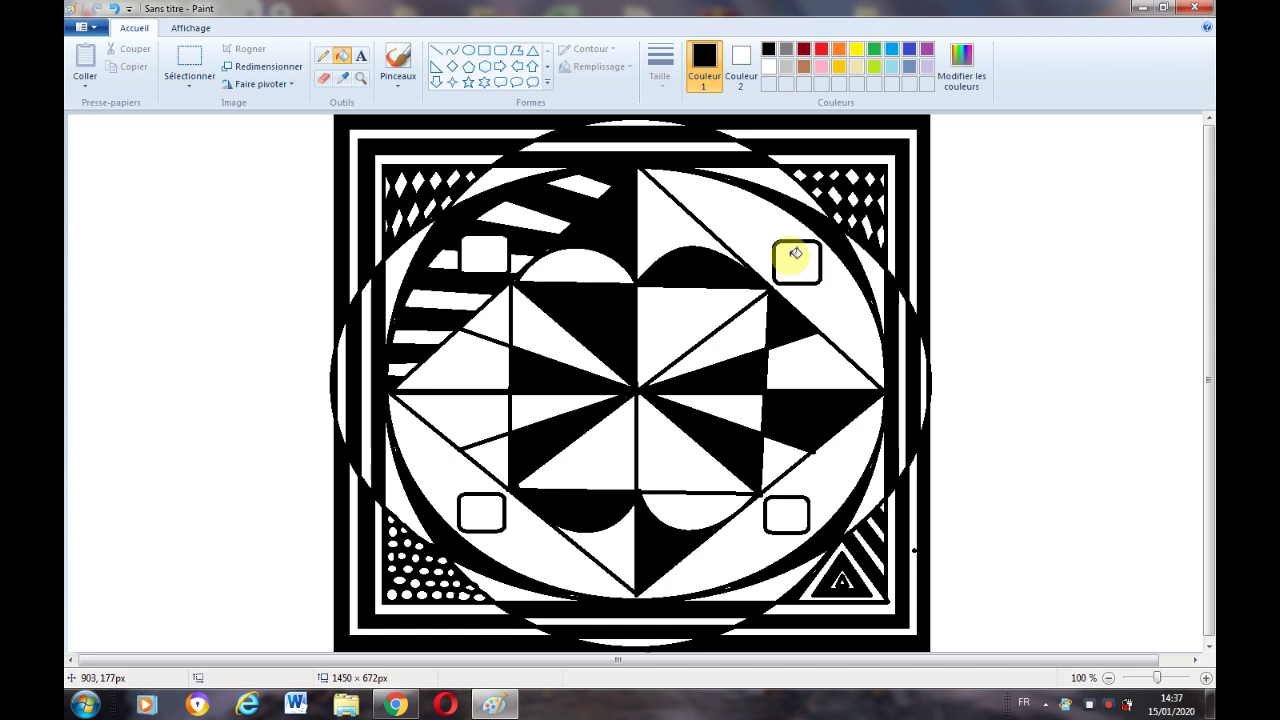
left_click(483, 432)
left_click(498, 320)
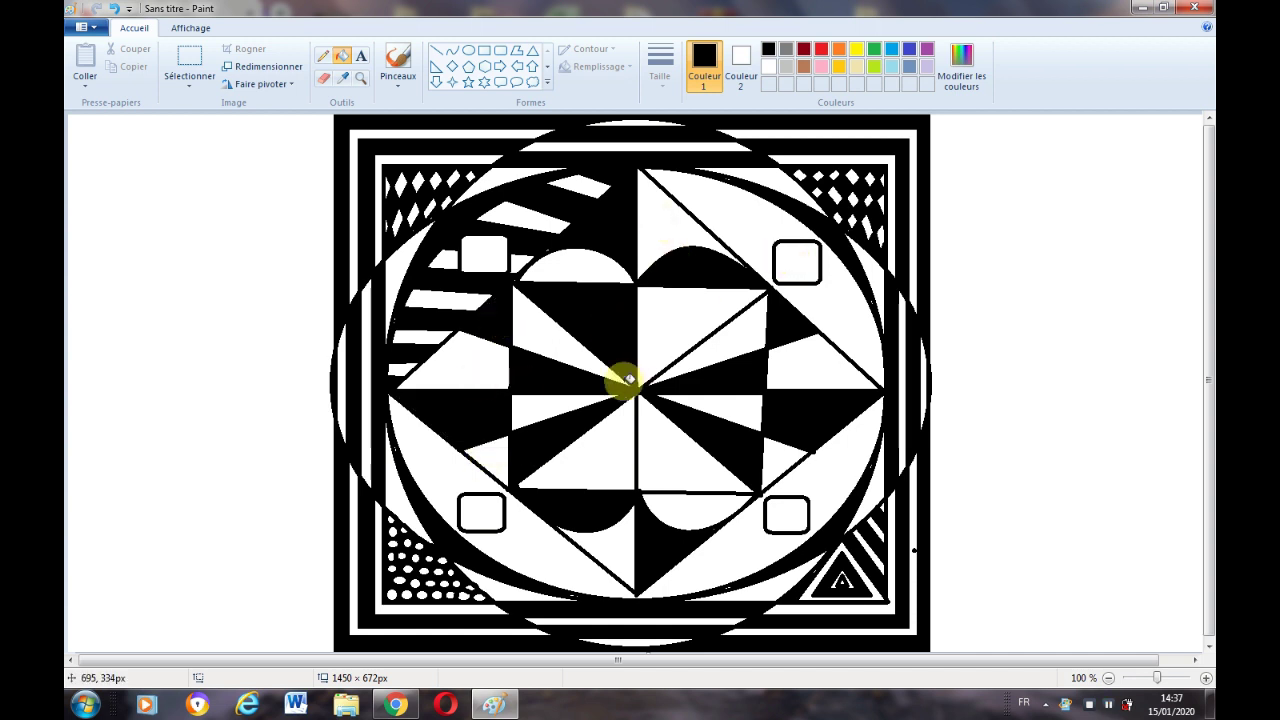
Try filling the upper-right central wedge black and the upper-left one white, and undo both fills.
left_click(693, 320)
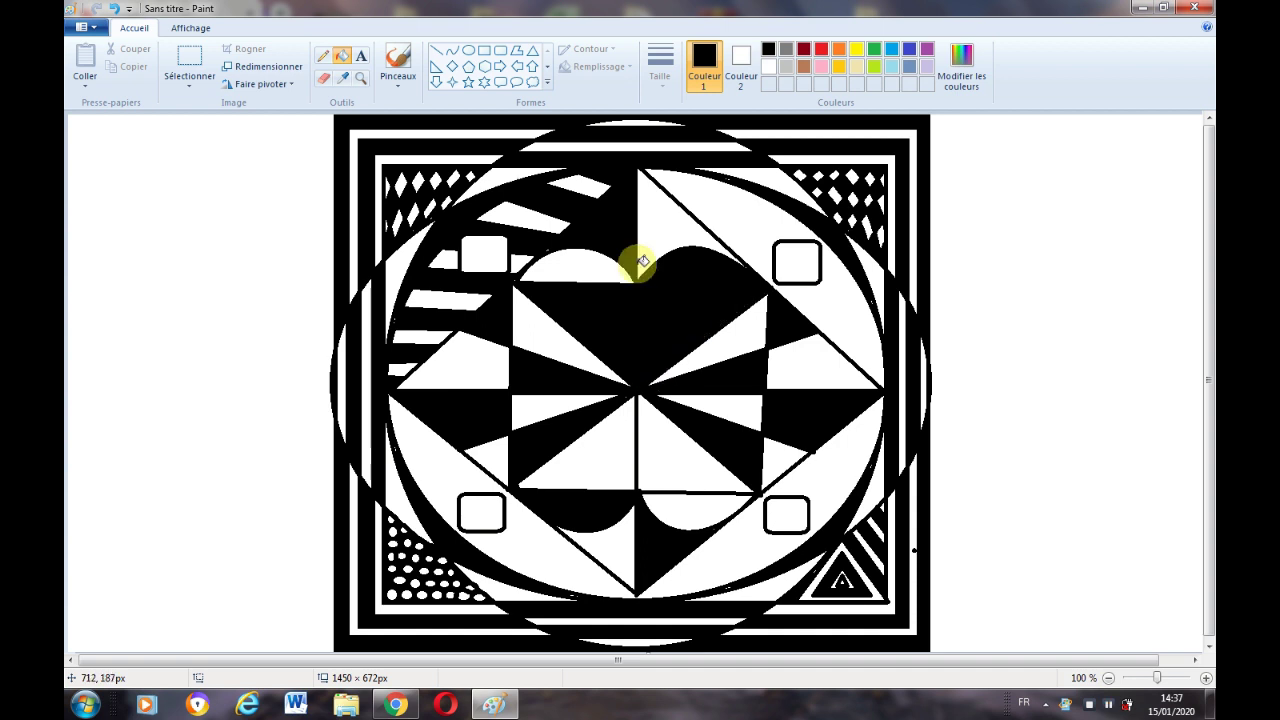
left_click(96, 8)
left_click(117, 7)
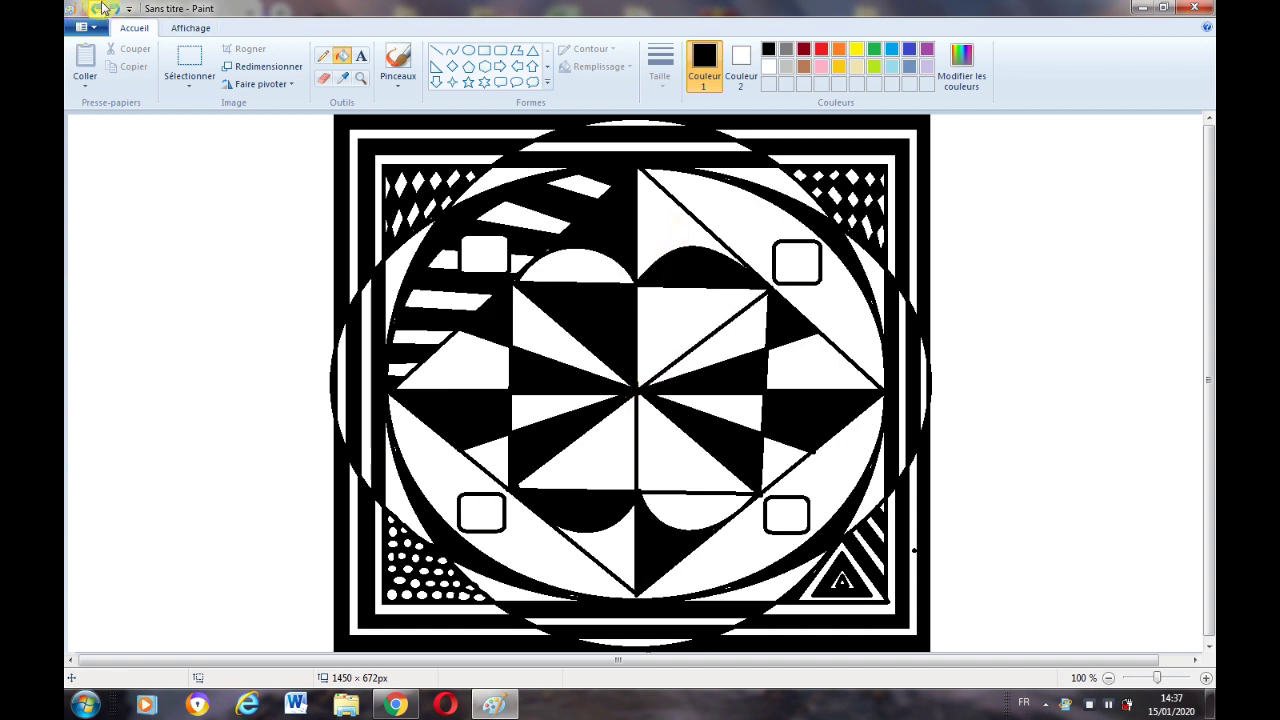
left_click(768, 66)
left_click(587, 325)
left_click(116, 7)
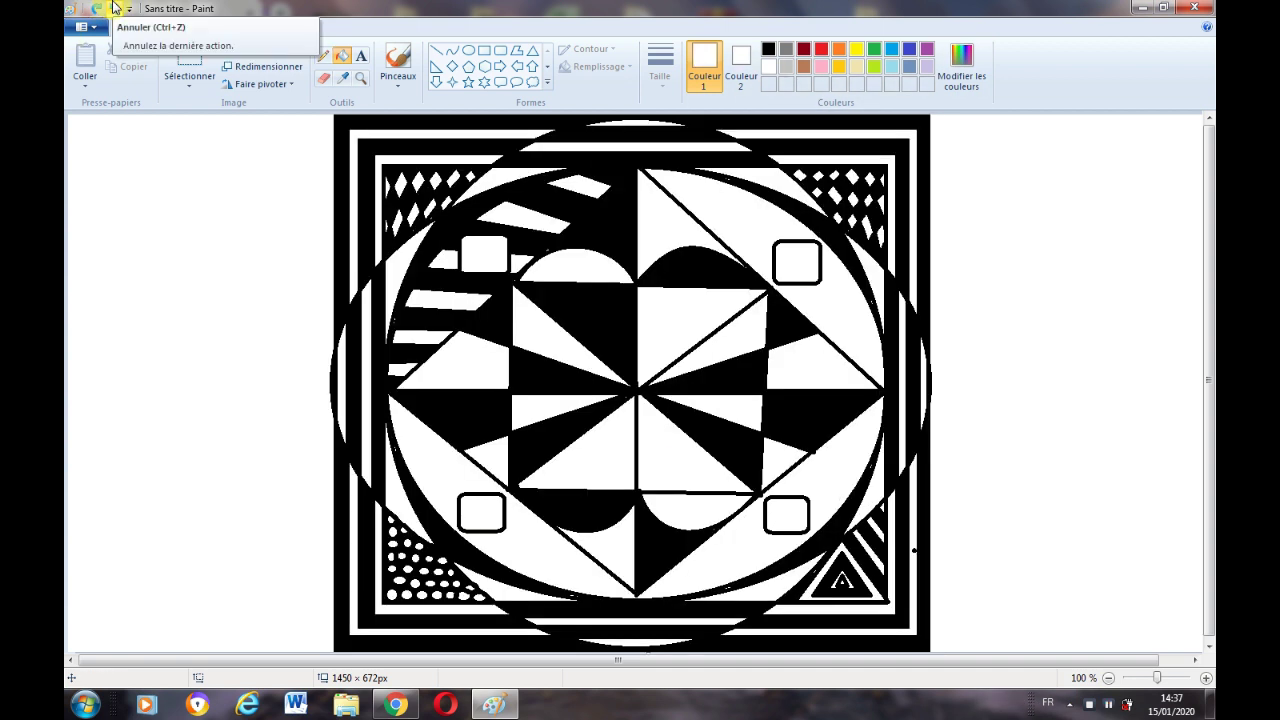
Undo all black fills in the inner rectangle, its side sections and the arc segments.
left_click(113, 7)
left_click(113, 7)
left_click(113, 7)
left_click(113, 7)
left_click(113, 7)
left_click(113, 7)
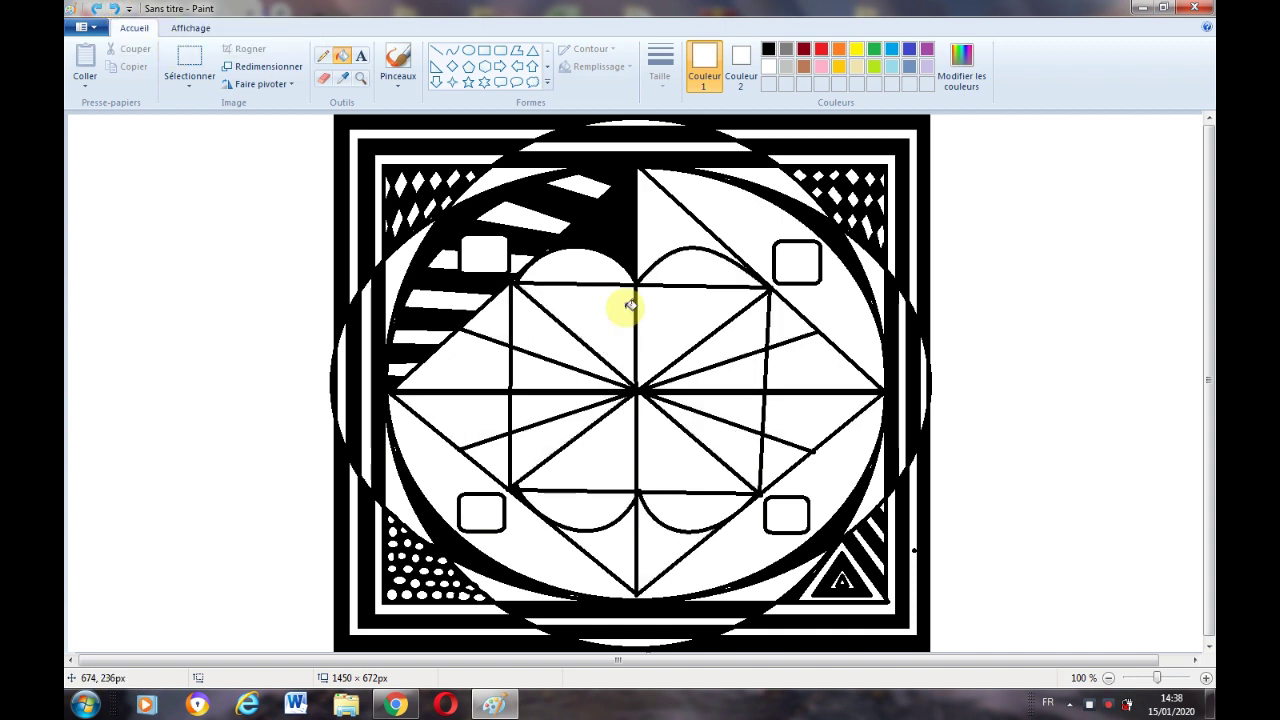
Draw lines from the inner rectangle's top midpoint to its upper diagonals, about 78 × 60 px each, plus a vertical from each end to the top edge.
left_click_drag(635, 286, 574, 332)
left_click(768, 50)
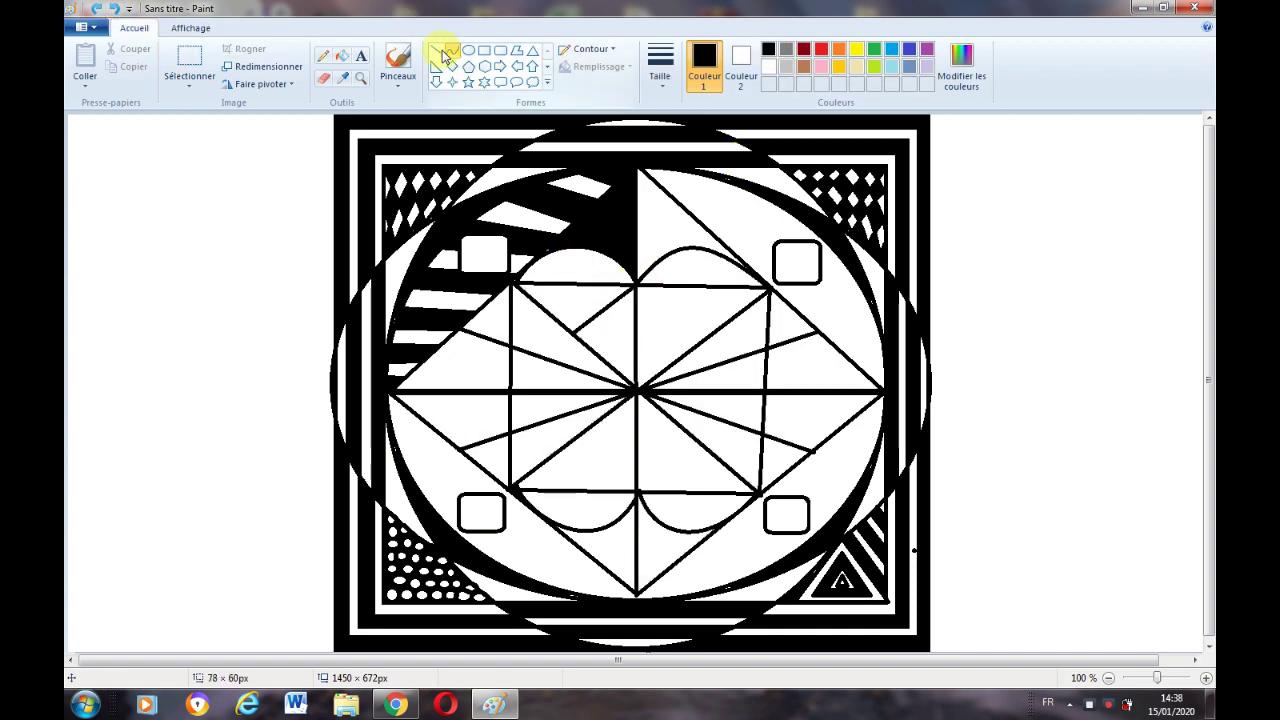
left_click(438, 51)
left_click_drag(634, 285, 709, 332)
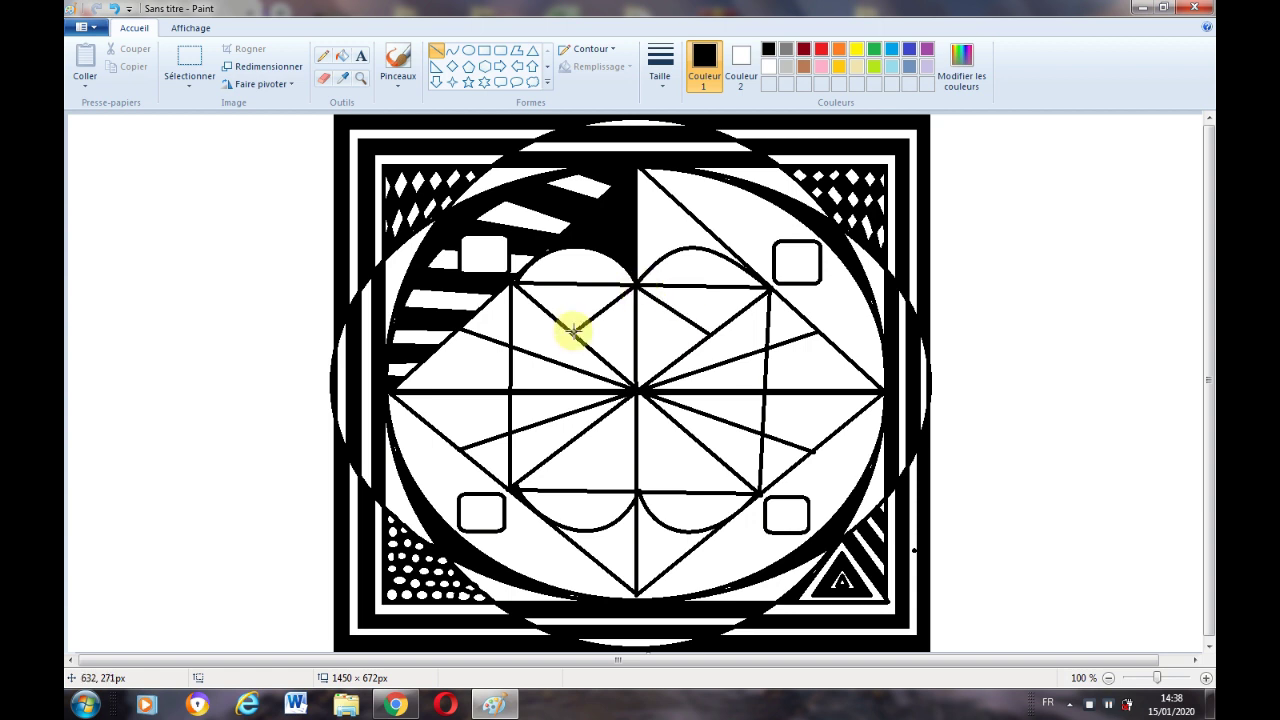
left_click_drag(573, 284, 573, 327)
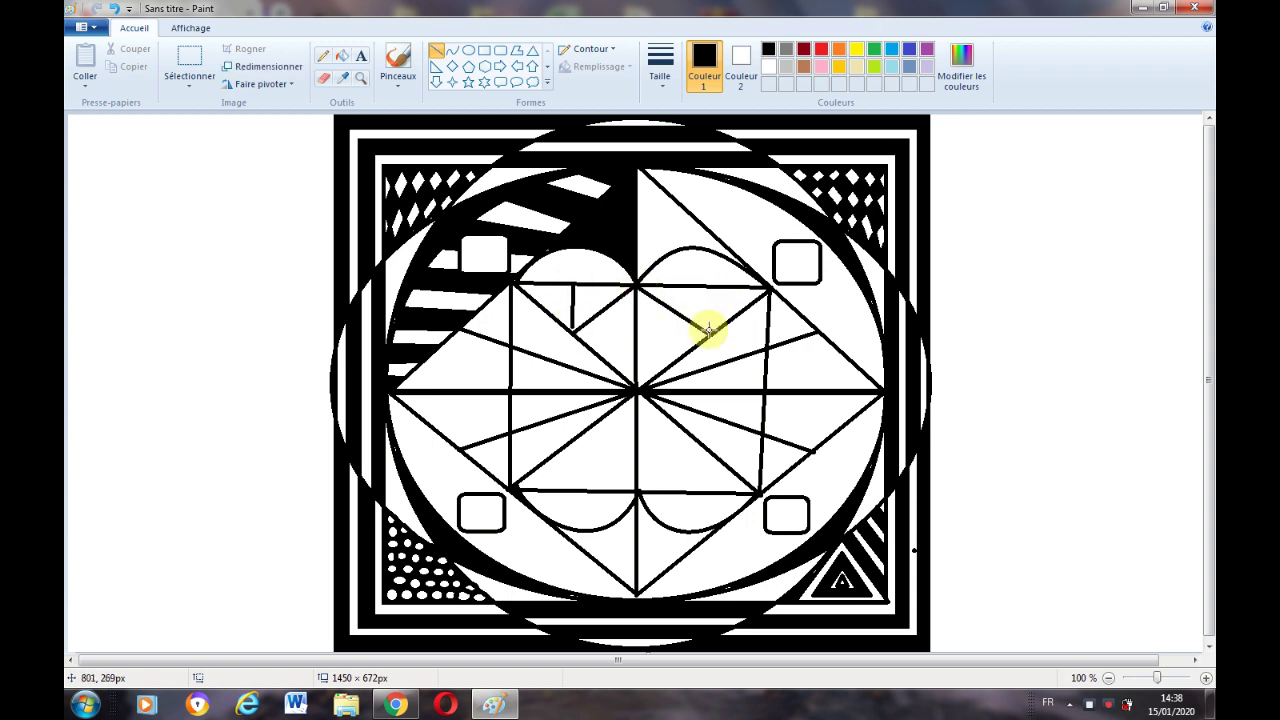
left_click(984, 194)
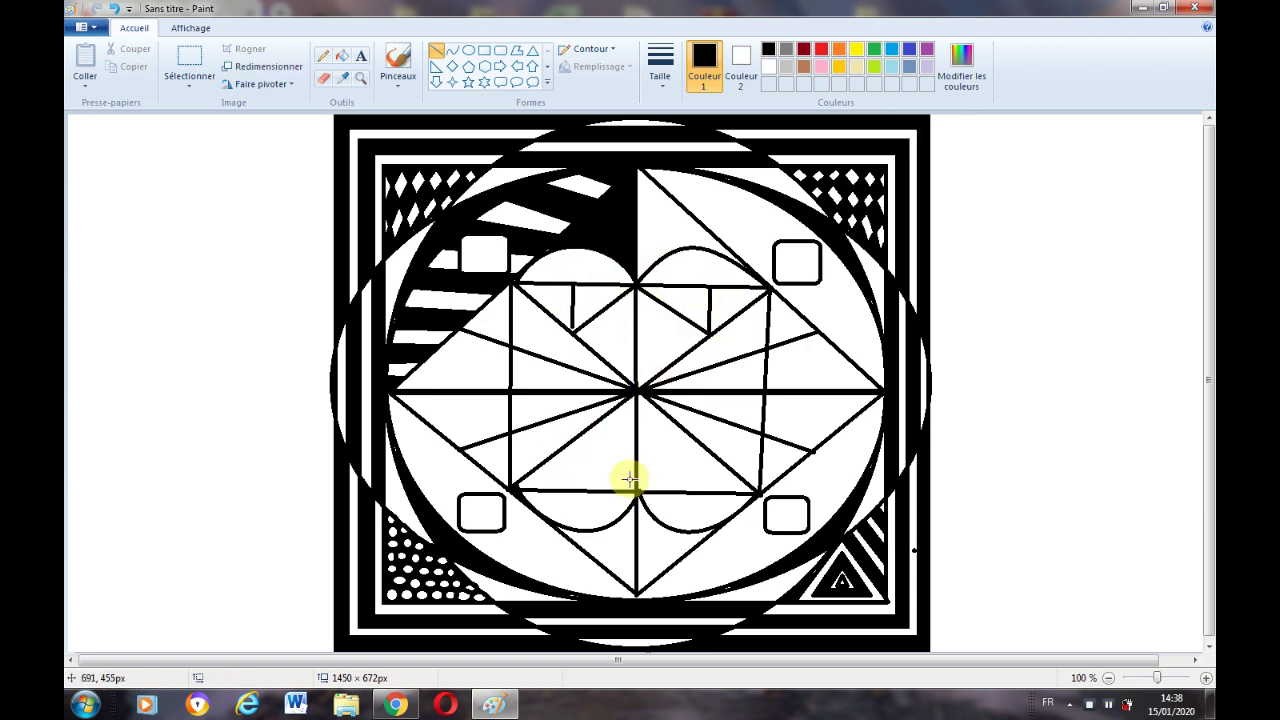
Draw two slanted lines, about 73 × 60 px each, from the midpoint of the inner rectangle's bottom edge to its lower diagonals.
left_click_drag(629, 480, 580, 440)
left_click_drag(640, 488, 696, 441)
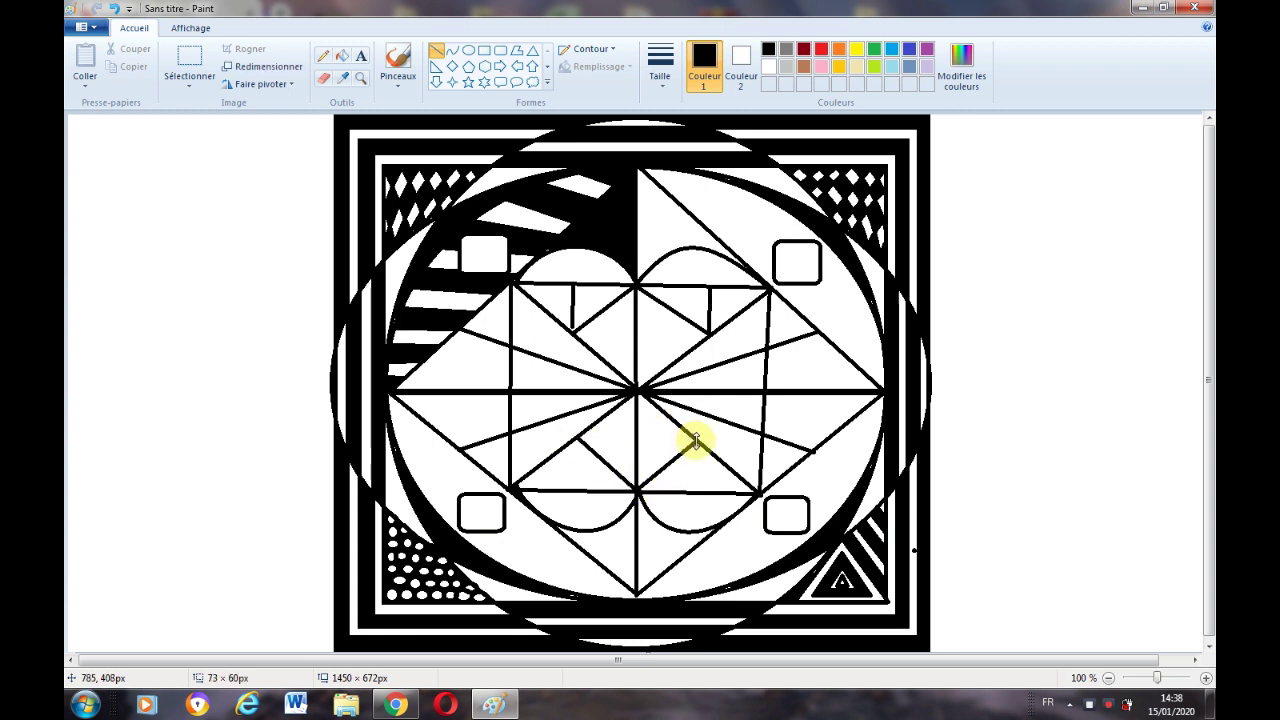
left_click(756, 418)
Draw a series of nested curves between the large diamond's left and bottom corners, spaced from the ellipse inward to the diamond's lower-left side.
left_click(468, 50)
left_click(452, 50)
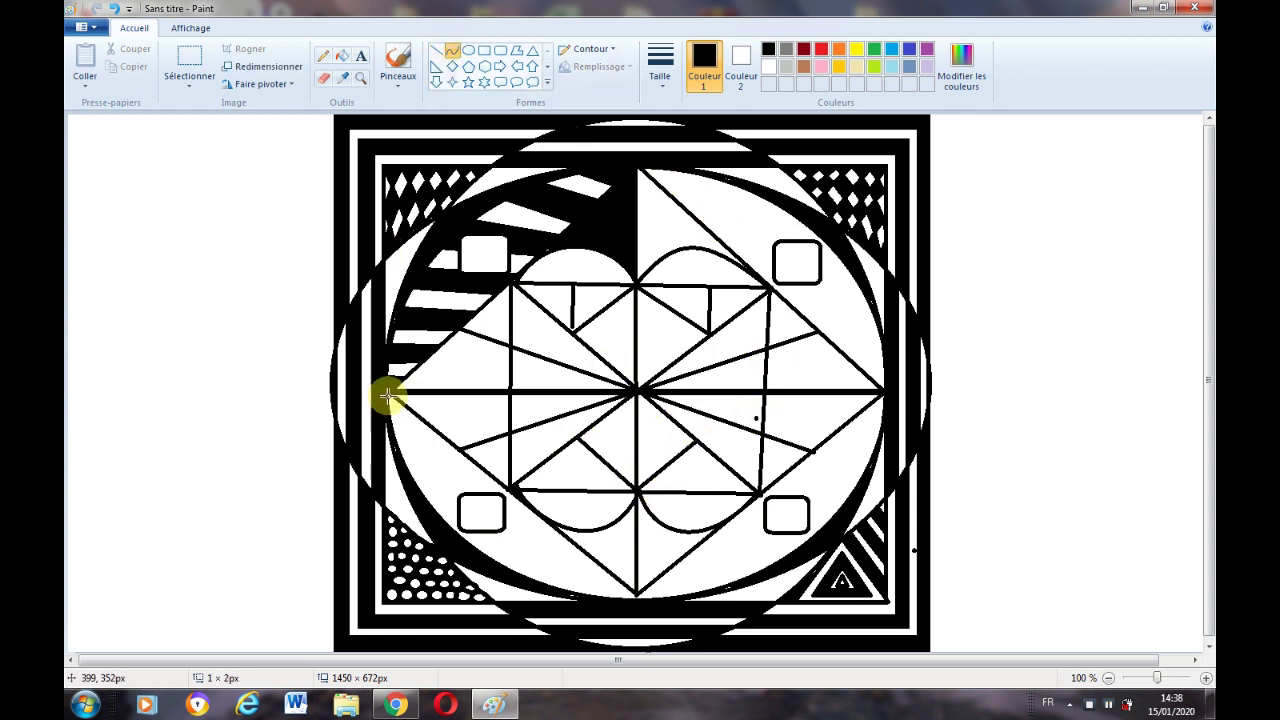
left_click_drag(481, 492, 471, 583)
left_click_drag(388, 396, 637, 599)
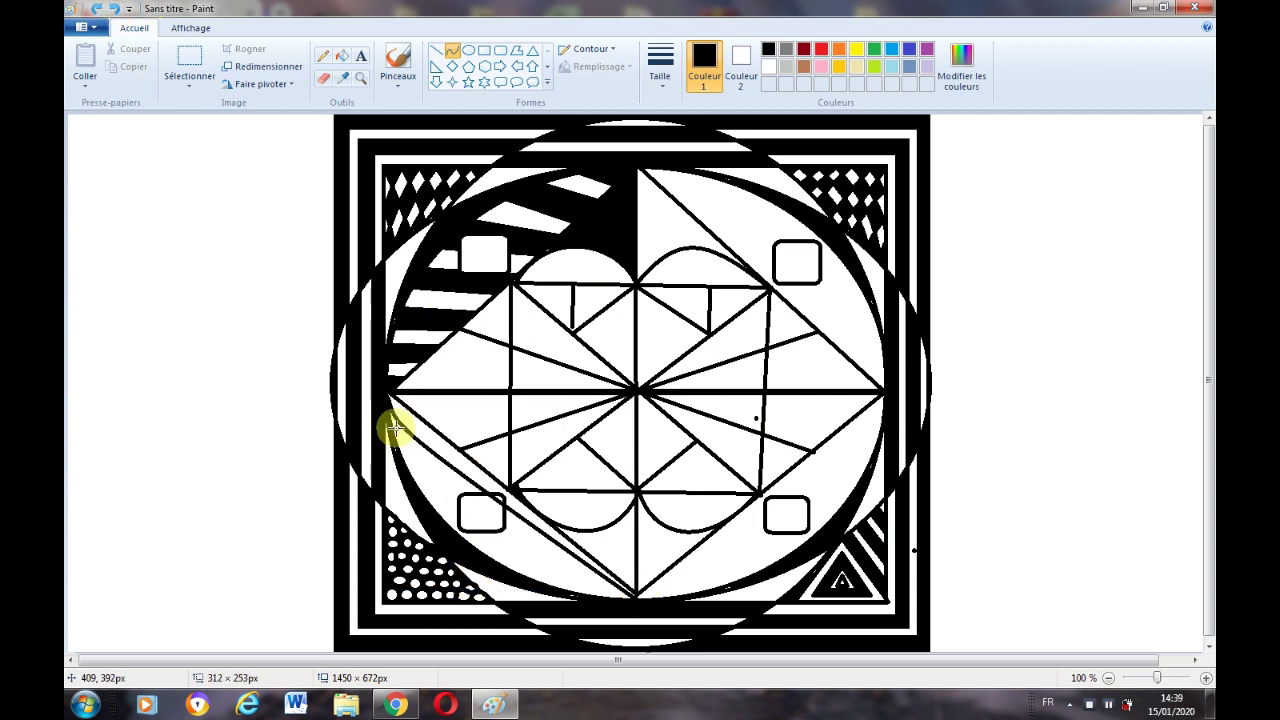
left_click_drag(395, 429, 431, 571)
left_click_drag(636, 597, 387, 394)
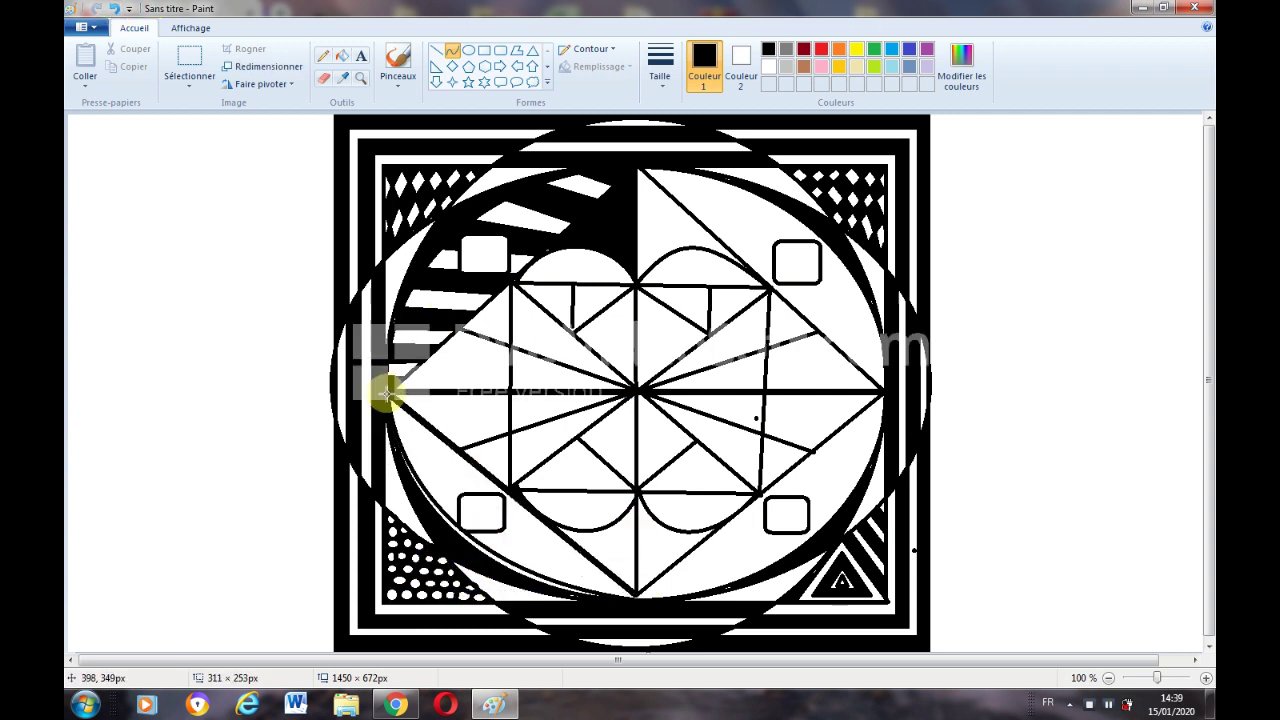
mouse_move(468, 492)
left_mouse_down()
mouse_move(466, 537)
mouse_move(445, 556)
left_mouse_up()
left_click(762, 491)
left_click_drag(628, 588, 392, 397)
mouse_move(478, 502)
left_mouse_down()
mouse_move(486, 528)
mouse_move(445, 526)
left_mouse_up()
left_click(770, 444)
left_click_drag(607, 578, 399, 400)
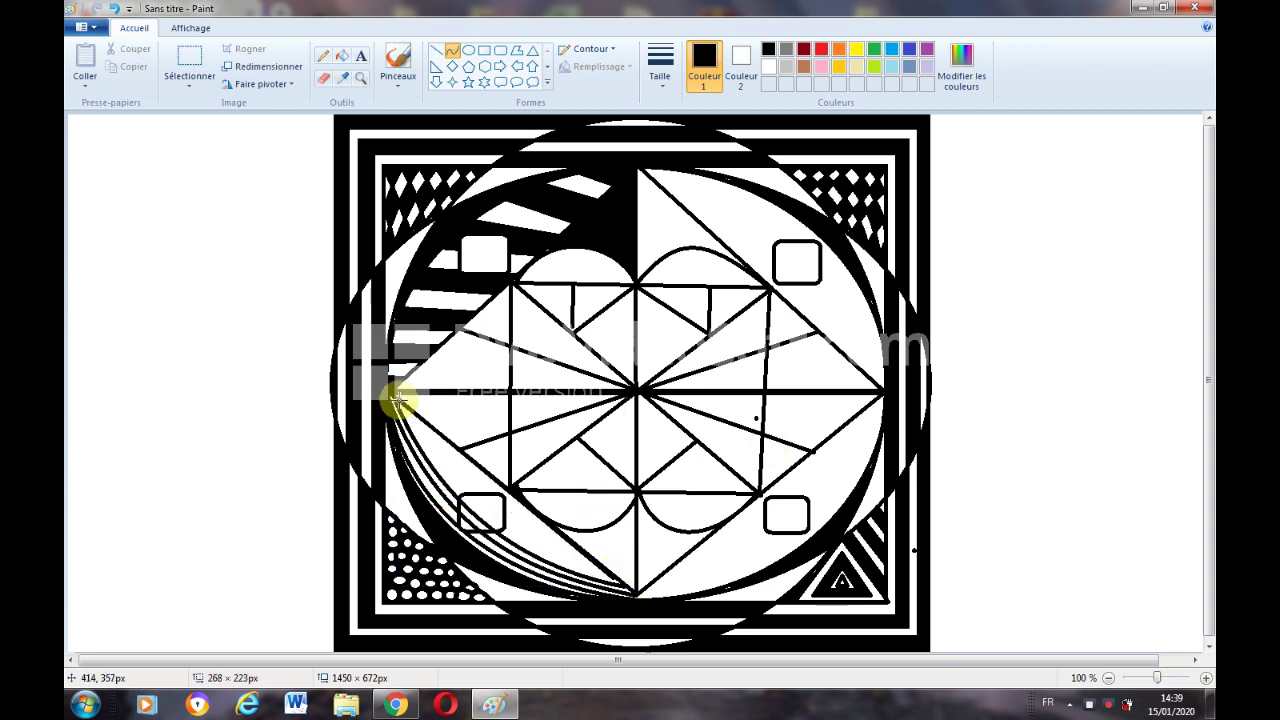
left_click_drag(470, 470, 471, 524)
mouse_move(615, 550)
left_mouse_down()
mouse_move(606, 578)
mouse_move(413, 415)
left_mouse_up()
left_click(667, 540)
left_click_drag(482, 475, 476, 501)
left_click(476, 501)
left_click(654, 478)
mouse_move(568, 538)
left_mouse_down()
mouse_move(522, 510)
mouse_move(505, 519)
mouse_move(505, 492)
mouse_move(449, 440)
left_mouse_up()
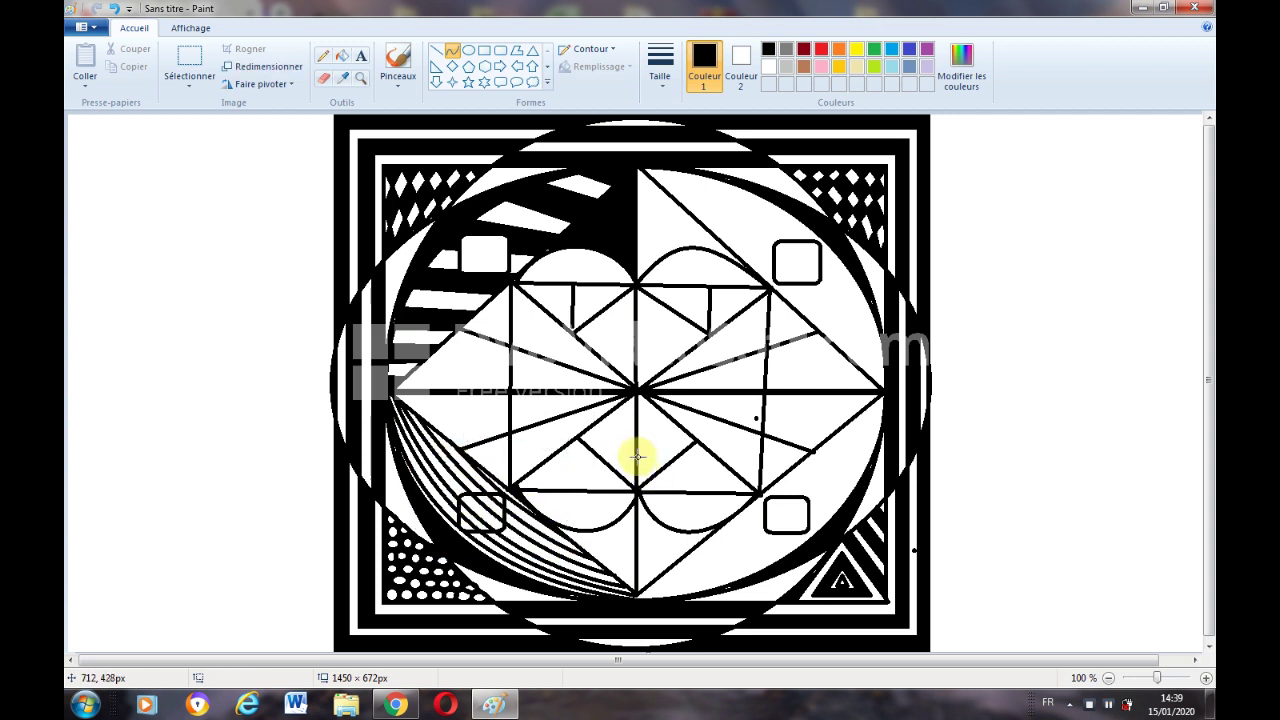
Divide the upper-left small square with horizontal lines and fill alternate bands black.
left_click(343, 57)
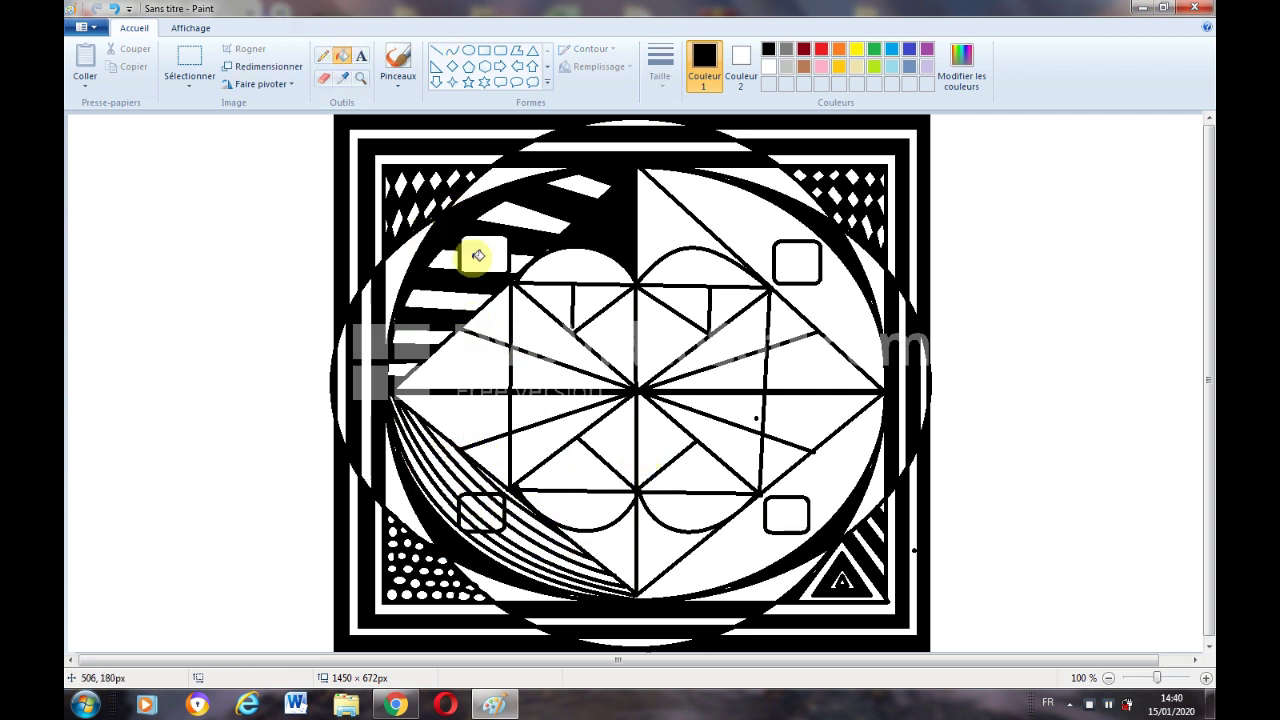
left_click(436, 50)
mouse_move(459, 263)
left_mouse_down()
mouse_move(505, 265)
mouse_move(494, 239)
left_mouse_up()
left_click(342, 55)
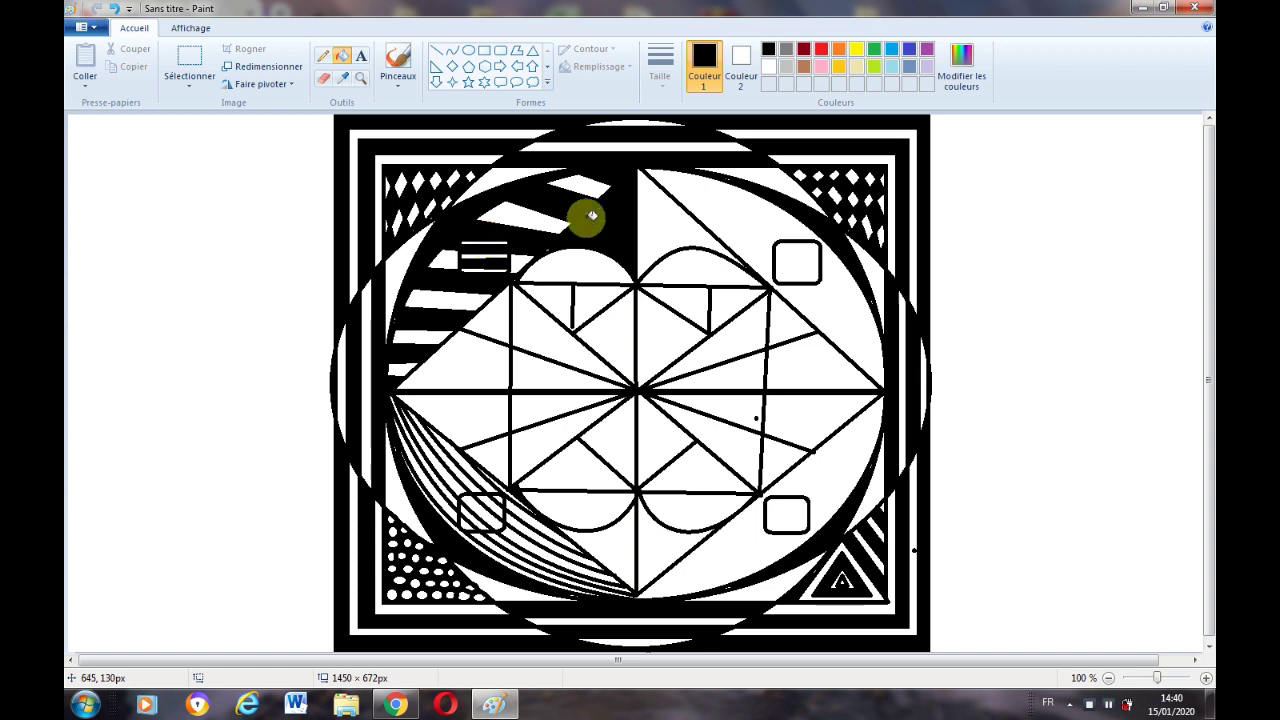
Fill alternate bands between the lower-left curves black, including the parts crossing the lower-left small square.
left_click(449, 502)
left_click(482, 533)
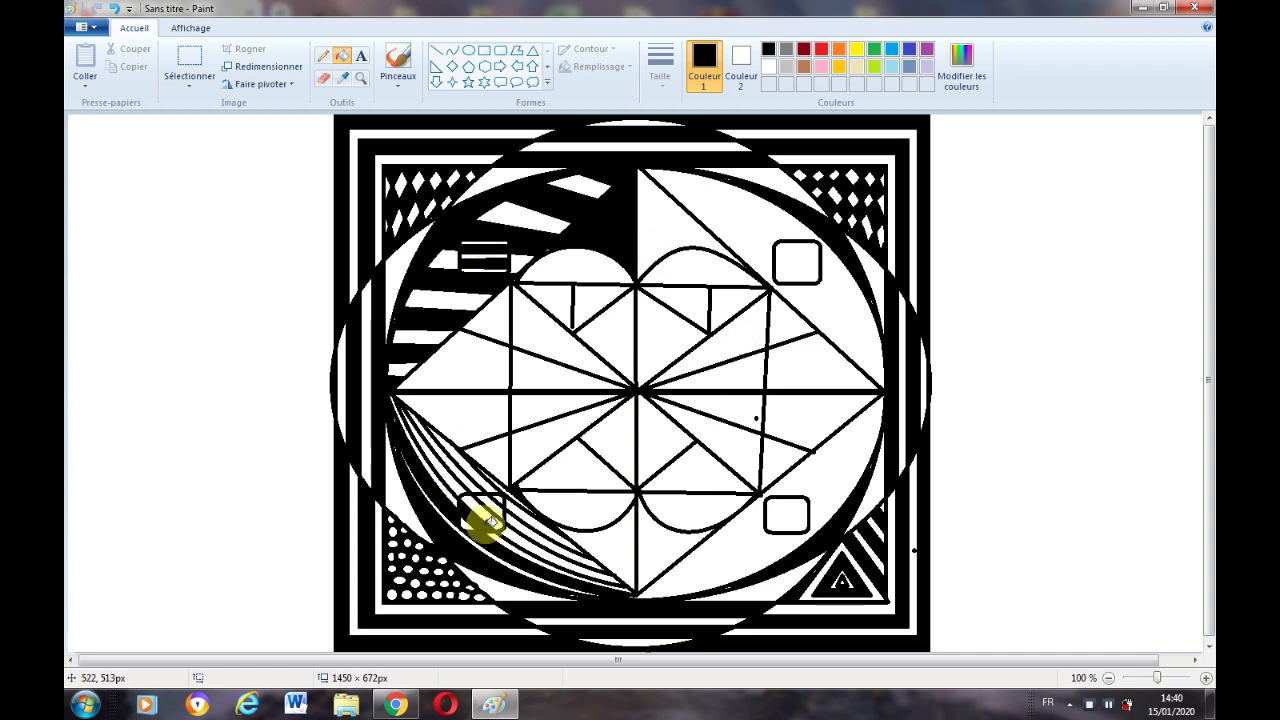
left_click(516, 528)
left_click(464, 486)
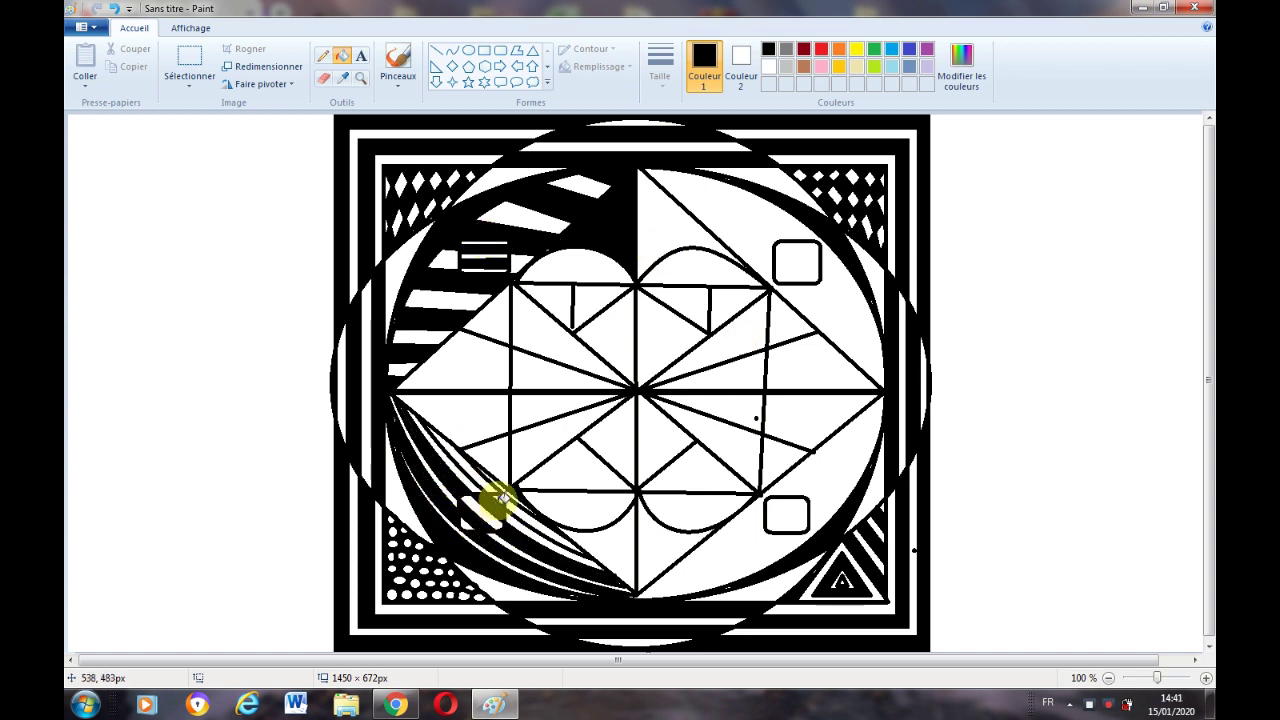
left_click(489, 483)
left_click(766, 497)
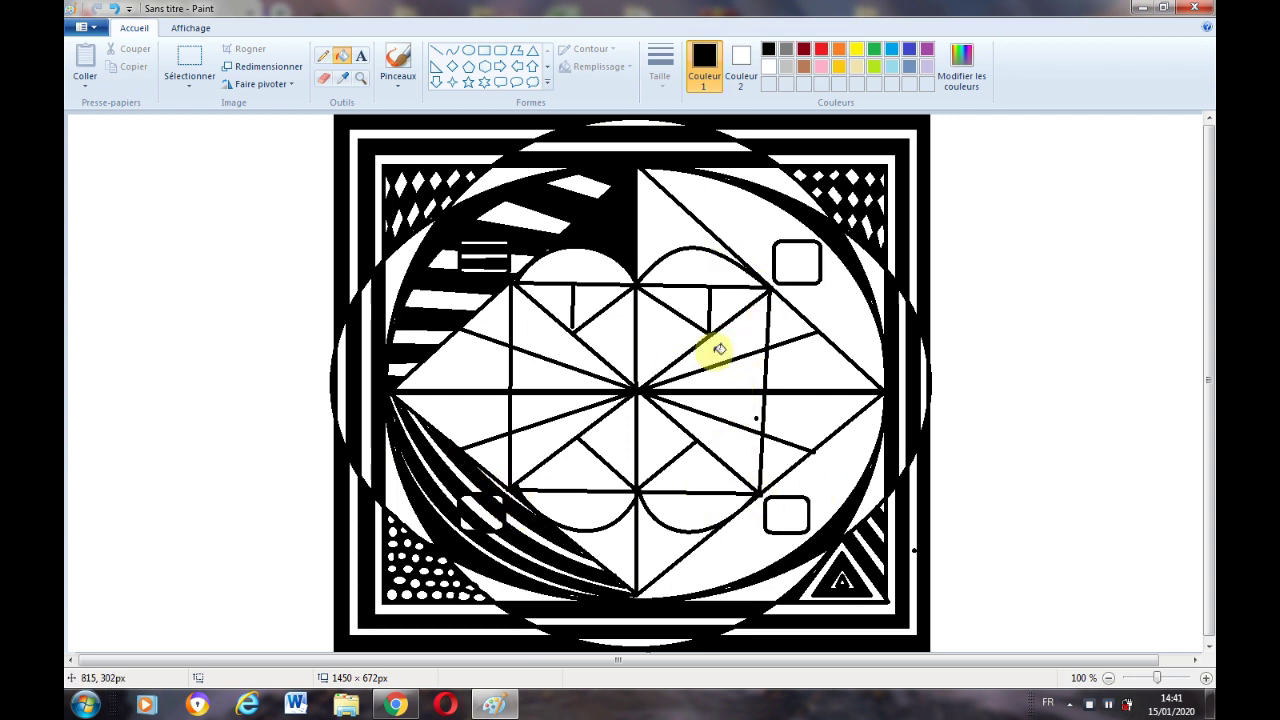
Fill the section left of the upper centre line black, and undo the fills tried on the neighbouring small triangles.
left_click(623, 325)
left_click(727, 305)
left_click(561, 298)
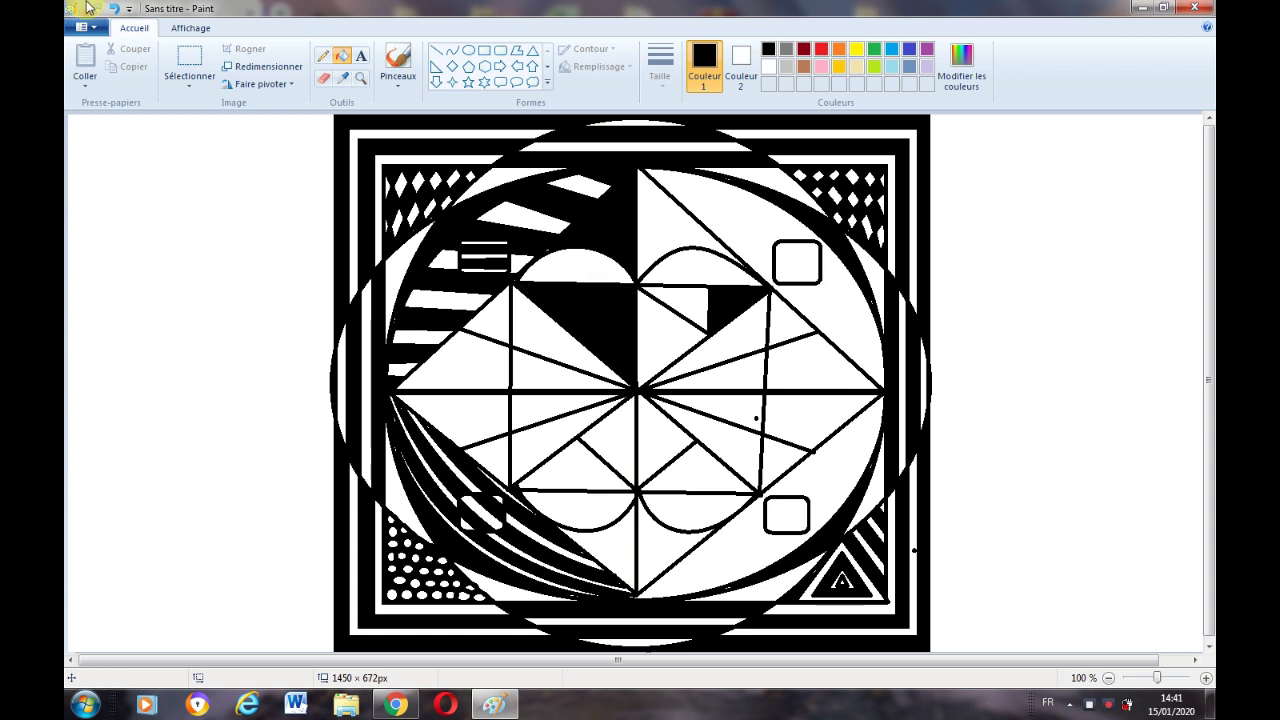
left_click(97, 8)
left_click(97, 8)
Close the gap at the foot of the upper-left vertical line and fill one small triangle on each side of the upper half black.
left_click(453, 51)
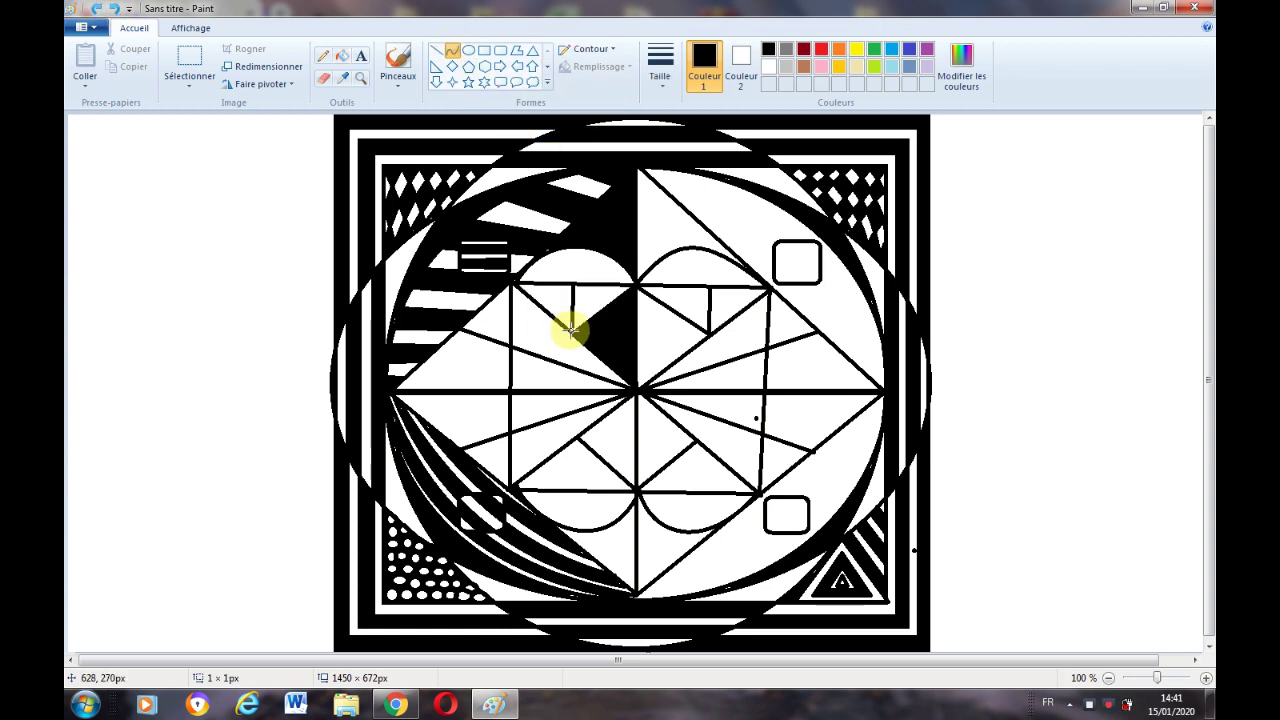
left_click(340, 57)
left_click(683, 300)
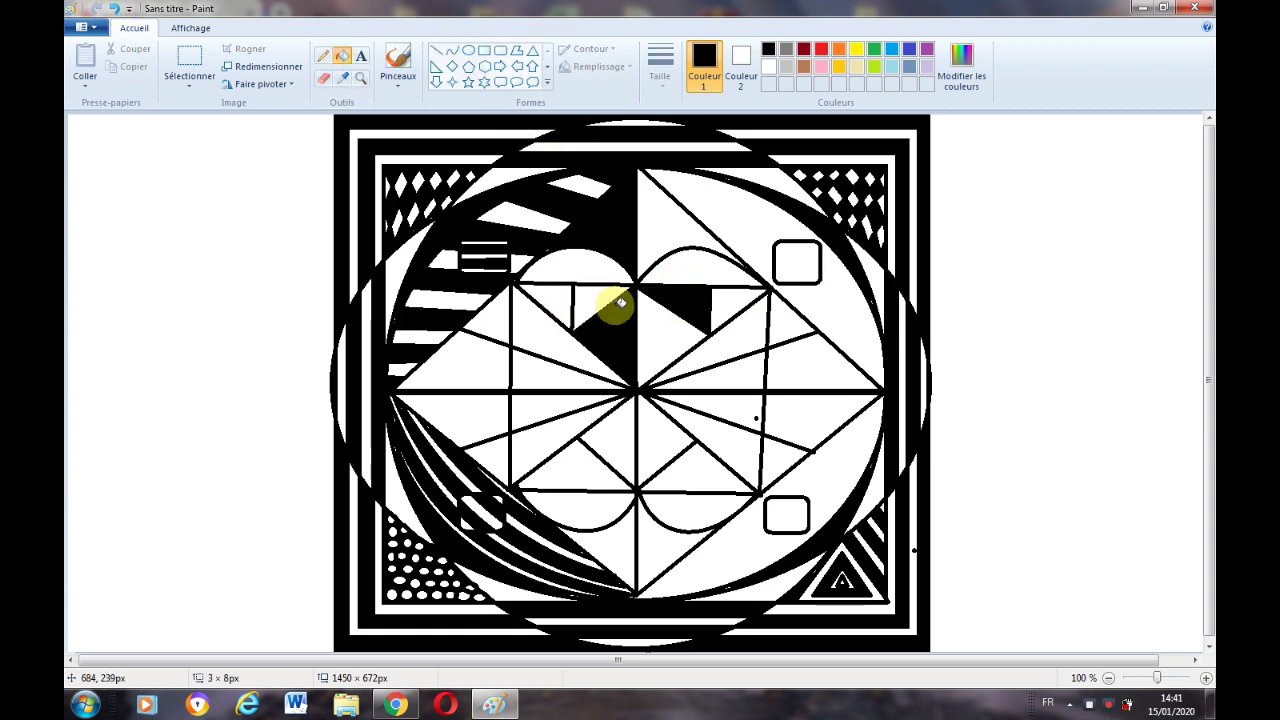
left_click(115, 8)
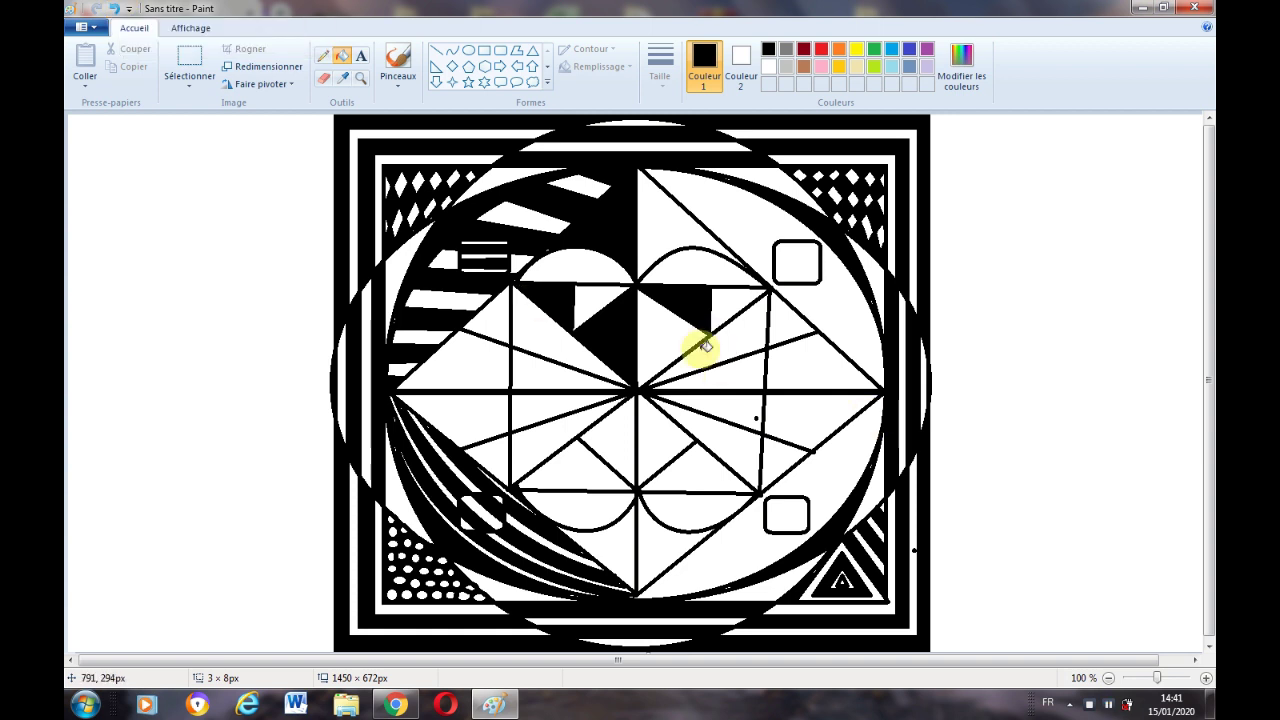
Fill alternate wedges around the centre of the inner rectangle and the triangle at its lower right black.
left_click(719, 360)
left_click(586, 377)
left_click(706, 410)
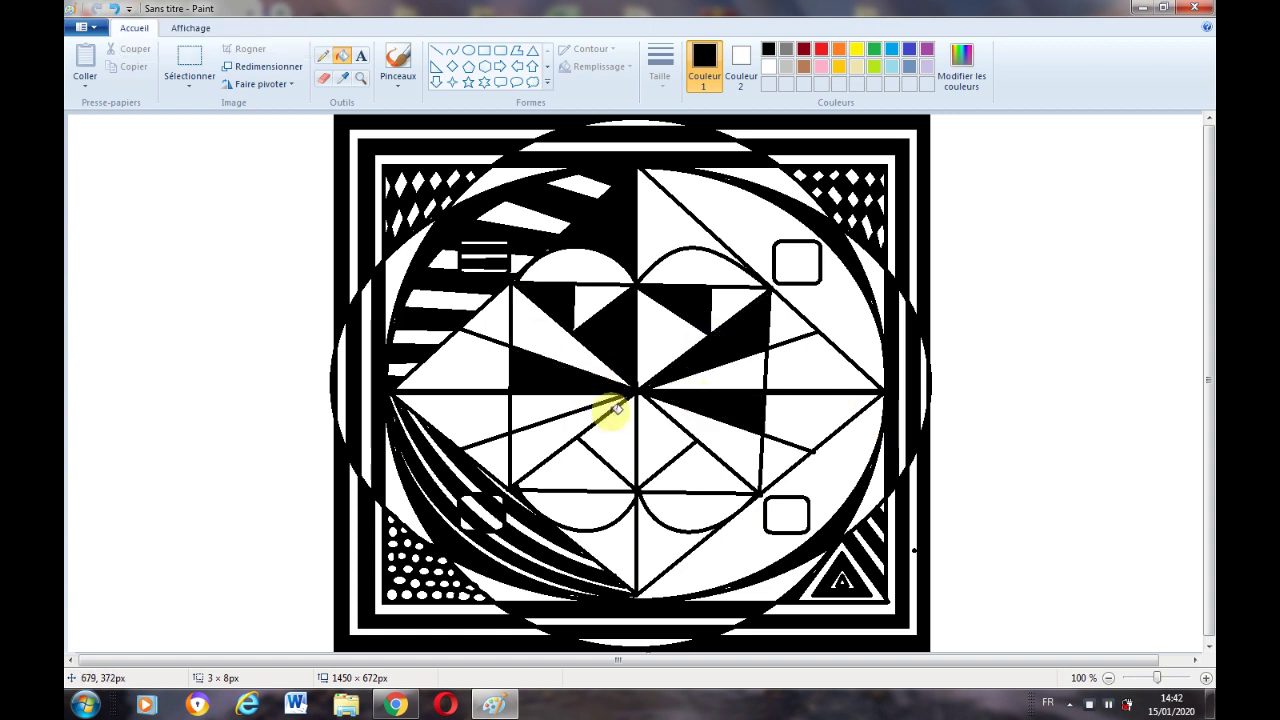
left_click(571, 423)
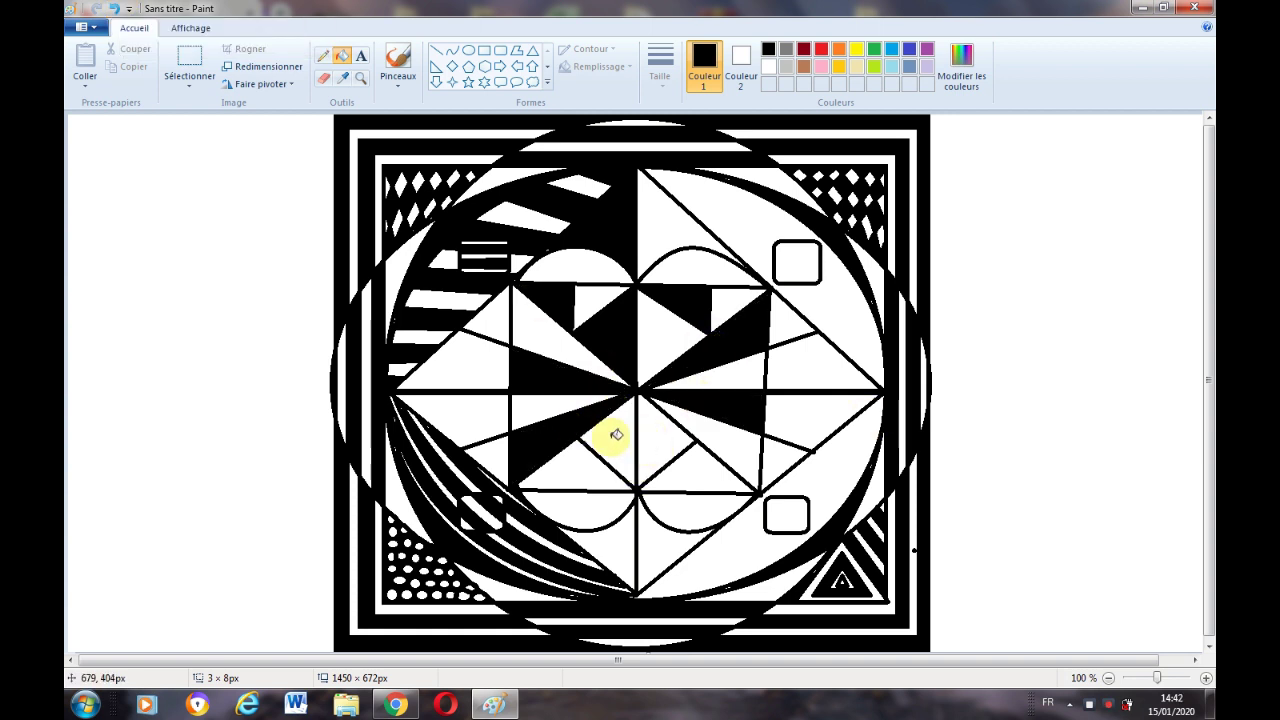
left_click(615, 435)
left_click(695, 465)
Fill the upper-right and lower-left arc segments and the section below the lower-right arc black.
left_click(687, 266)
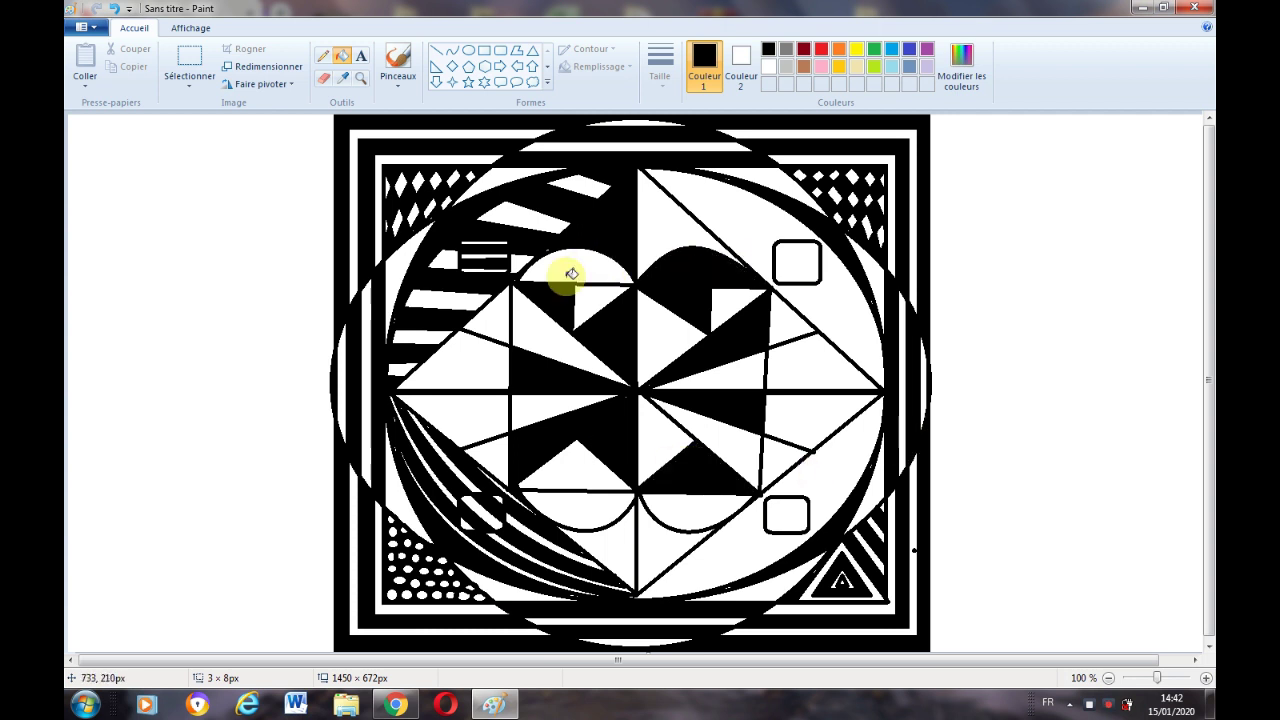
key("ctrl+z")
left_click(663, 540)
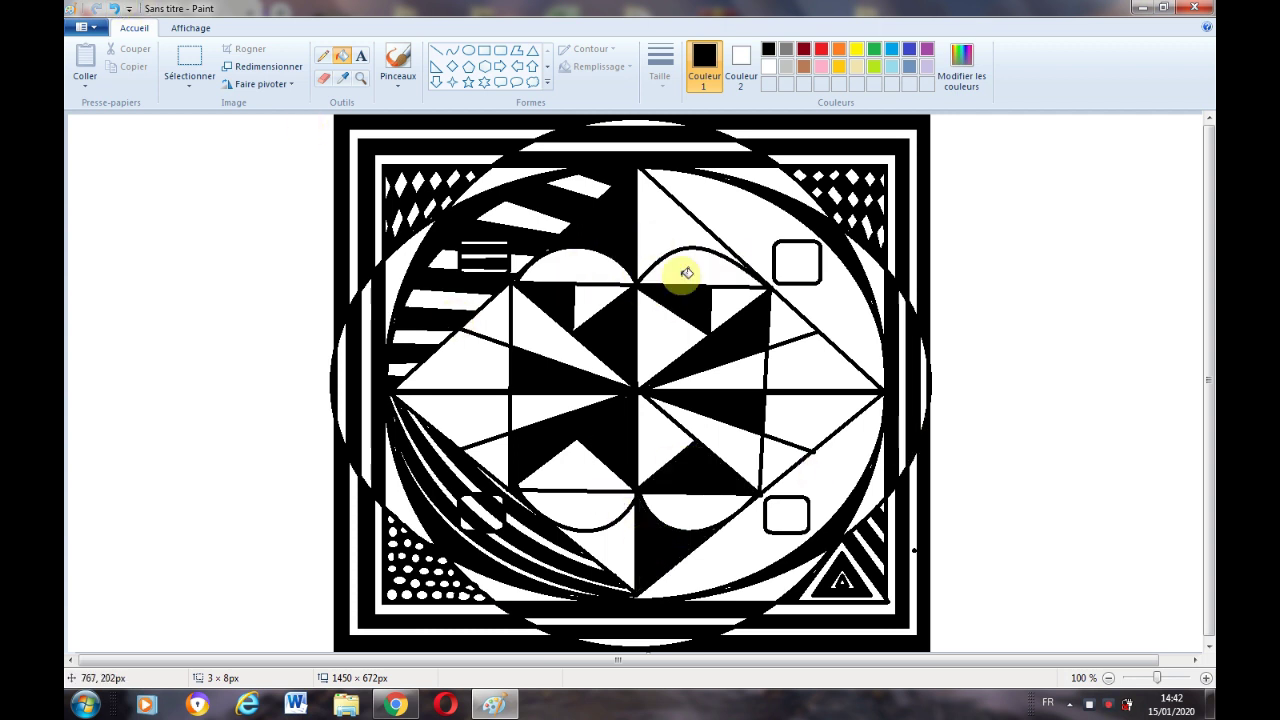
left_click(680, 271)
left_click(583, 508)
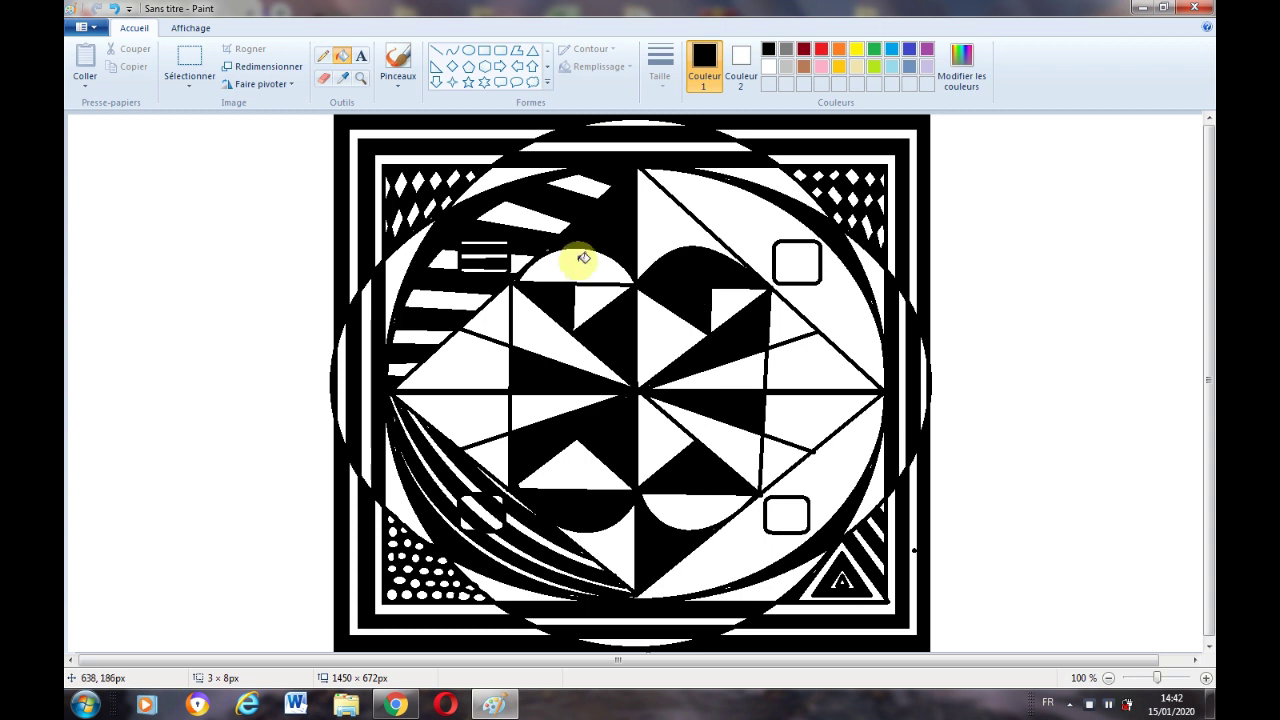
Fill alternate side sections of the large diamond outside the inner rectangle black, undoing the fill of the upper-left one.
left_click(472, 375)
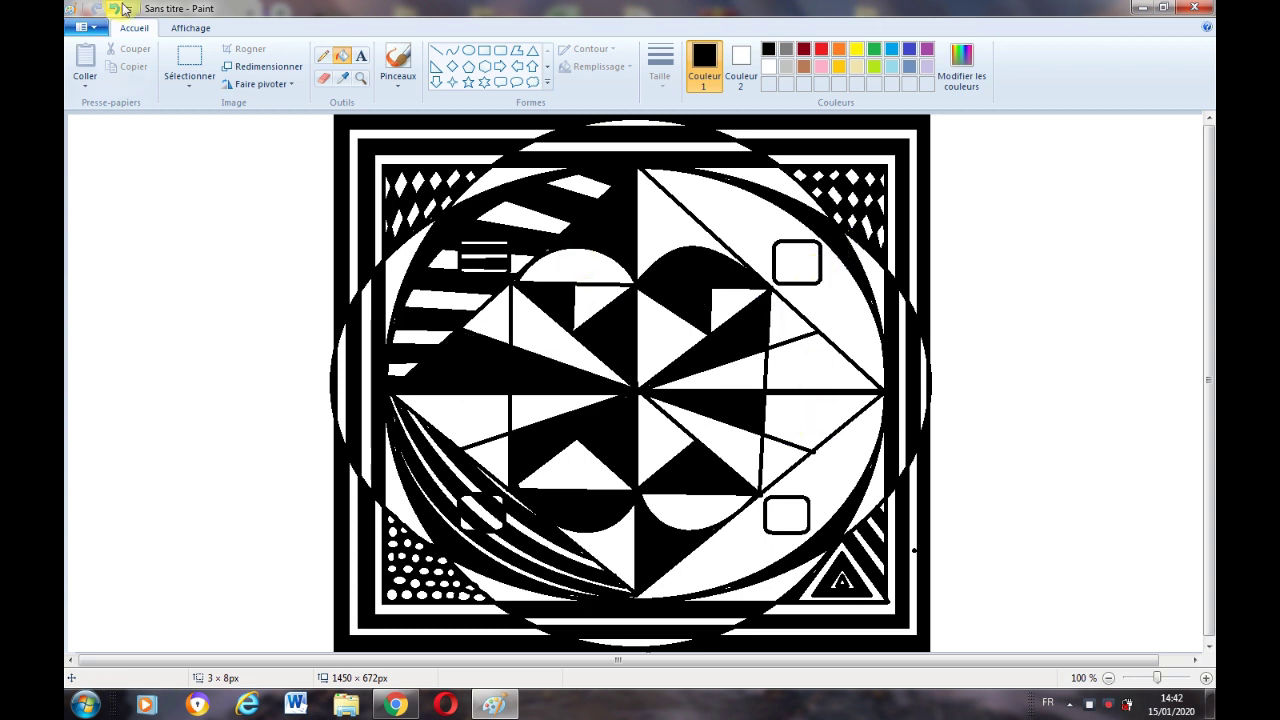
key("ctrl+z")
left_click(811, 366)
left_click(477, 418)
left_click(786, 462)
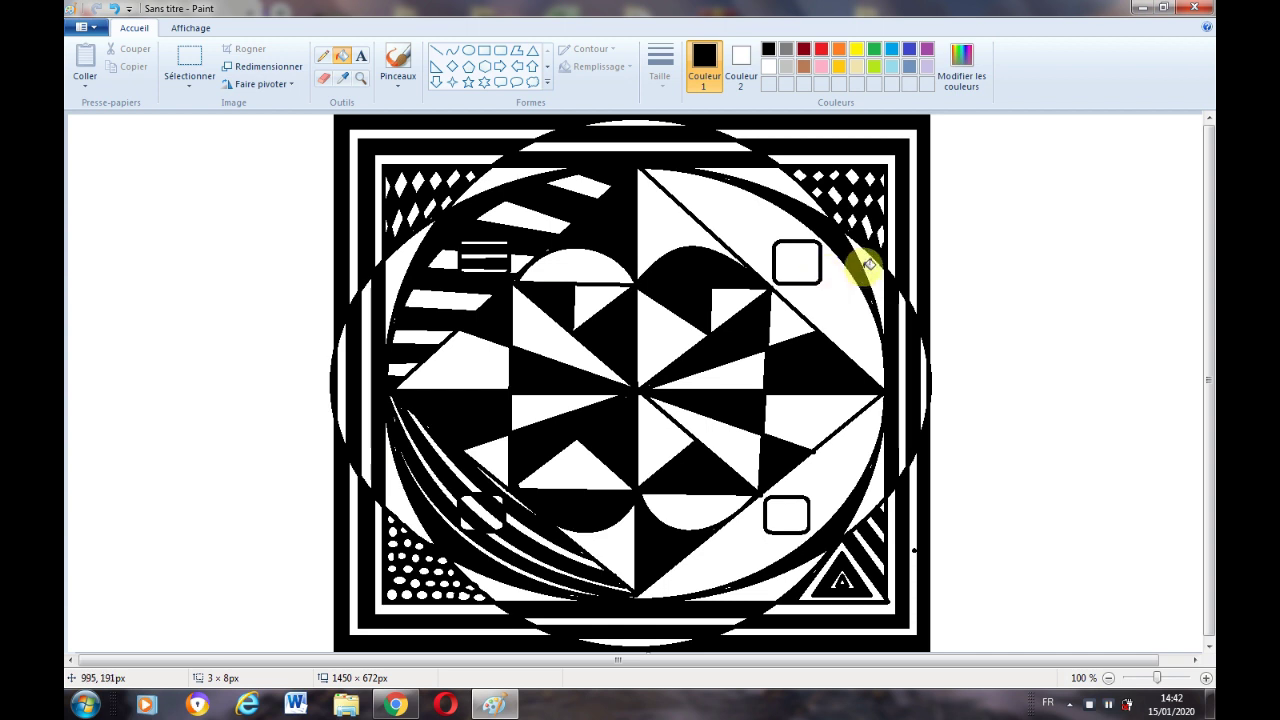
Draw a curve through the upper-right area between the diamond and the ellipse, crossing the small square, and stretch it to about 276 × 255 px.
left_click(500, 50)
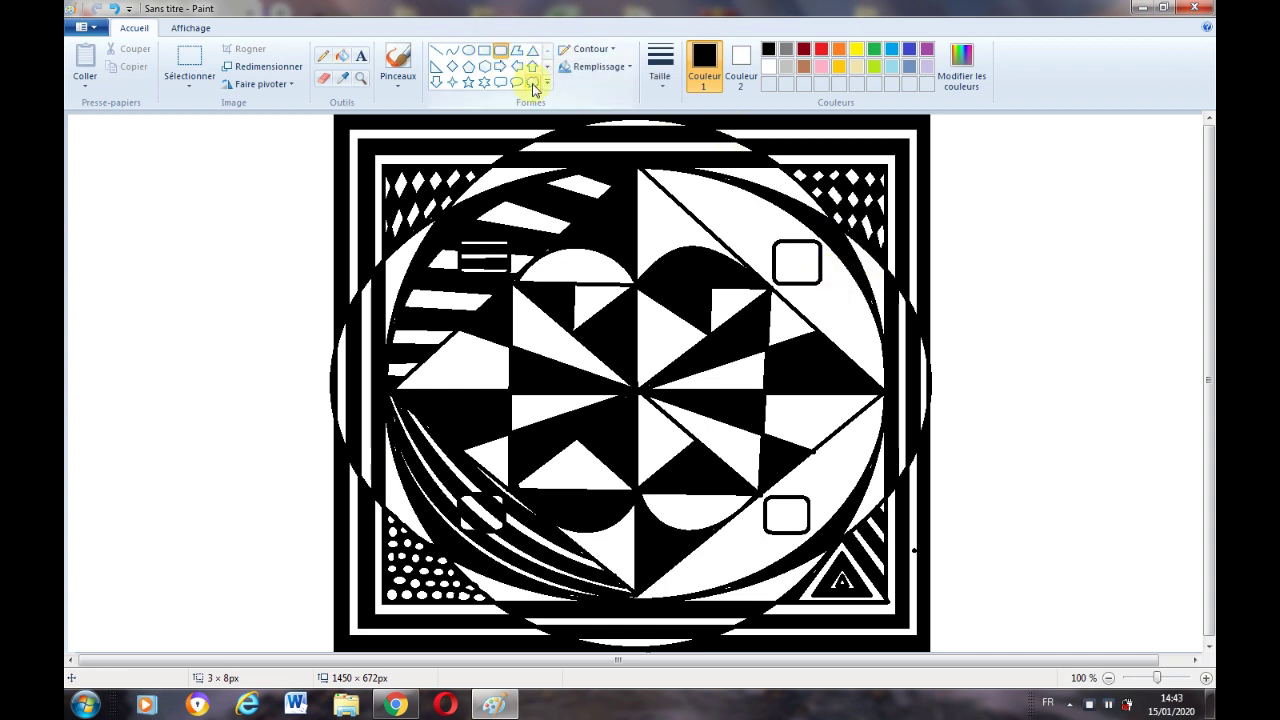
left_click(452, 50)
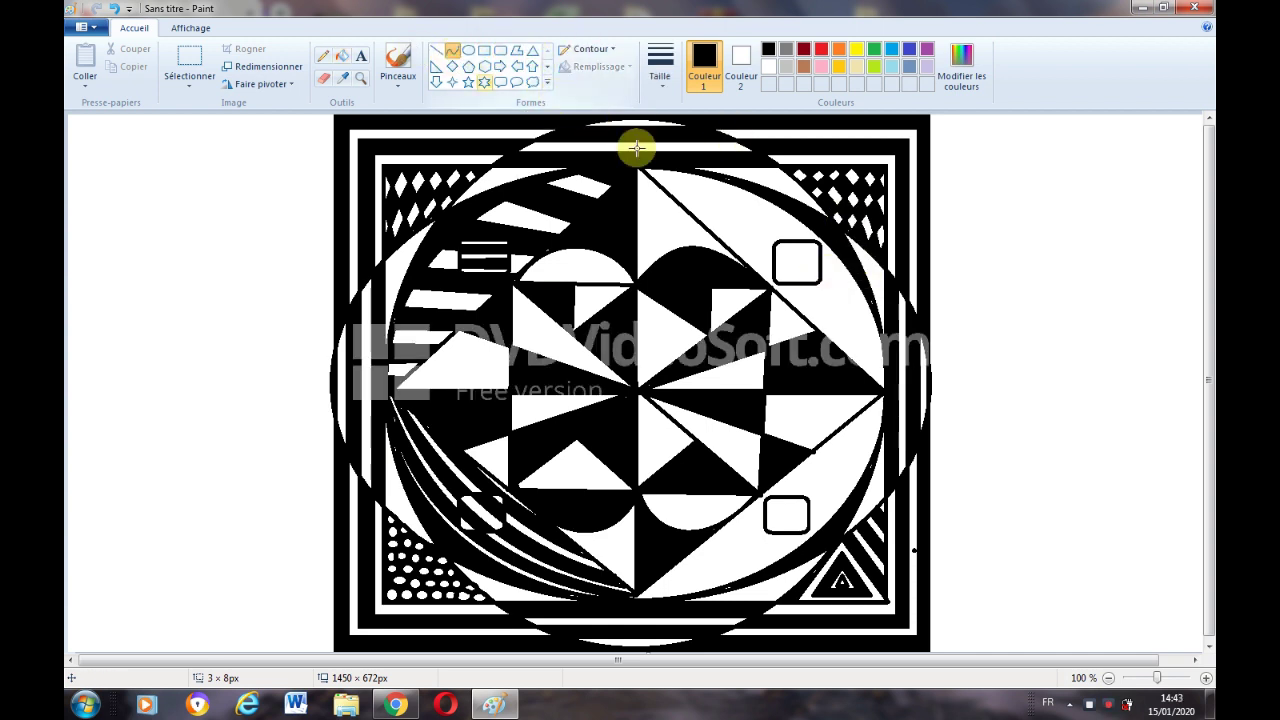
left_click_drag(668, 172, 799, 252)
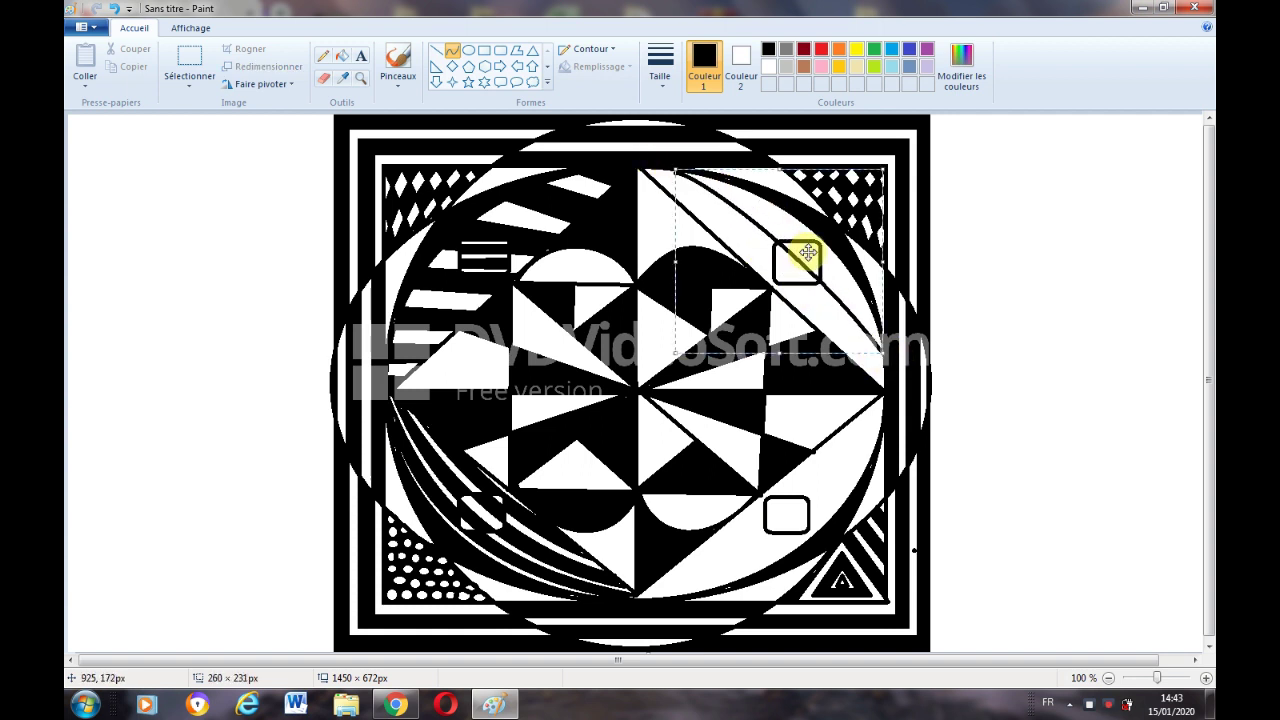
left_click_drag(675, 169, 668, 165)
left_click_drag(884, 353, 888, 368)
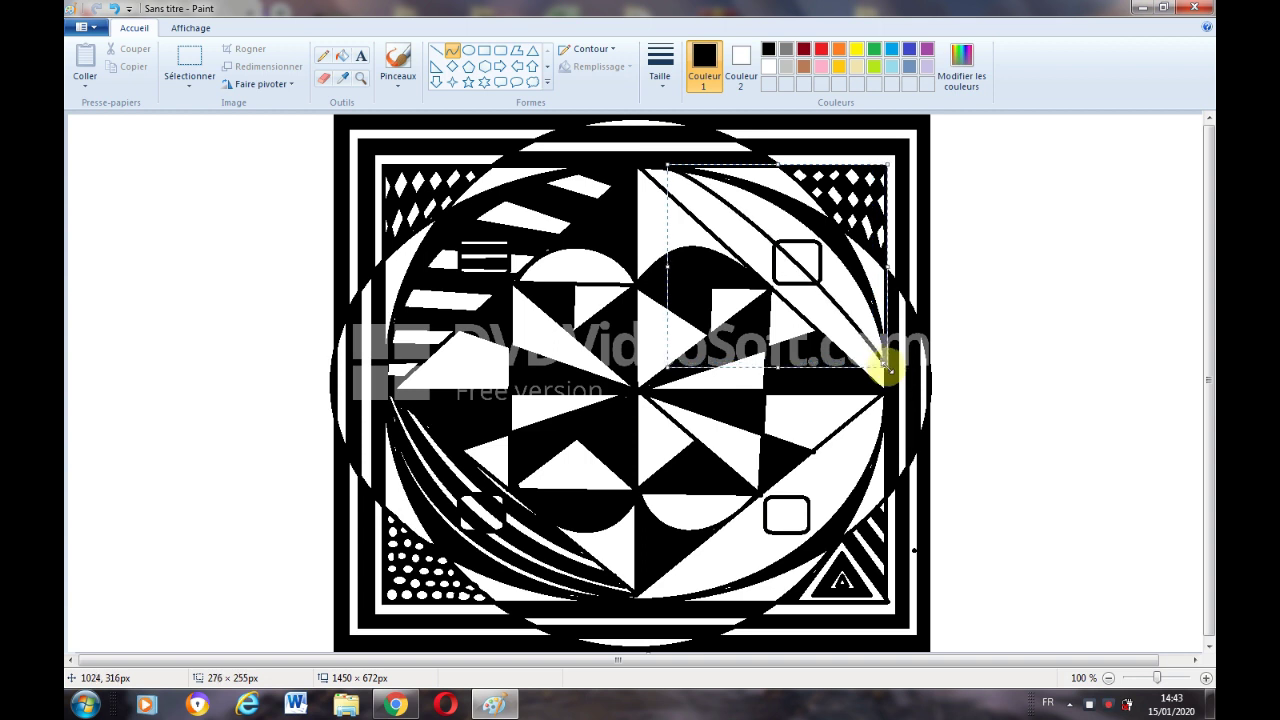
Try filling the band between the diamond's upper-right side and the new curve black, and undo the fill.
left_click(342, 55)
left_click(723, 223)
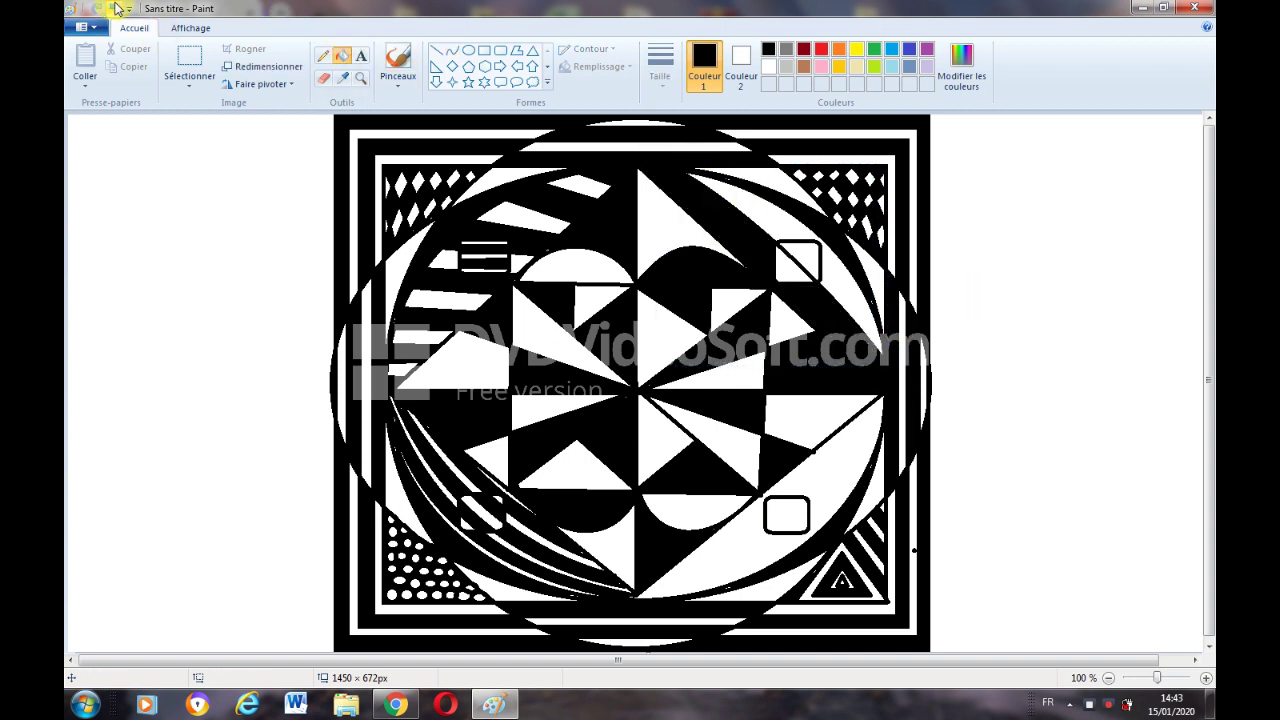
left_click(116, 8)
Close the upper-right curve's end and fill the band outside it and the lower-left half of the small square black.
left_click(452, 50)
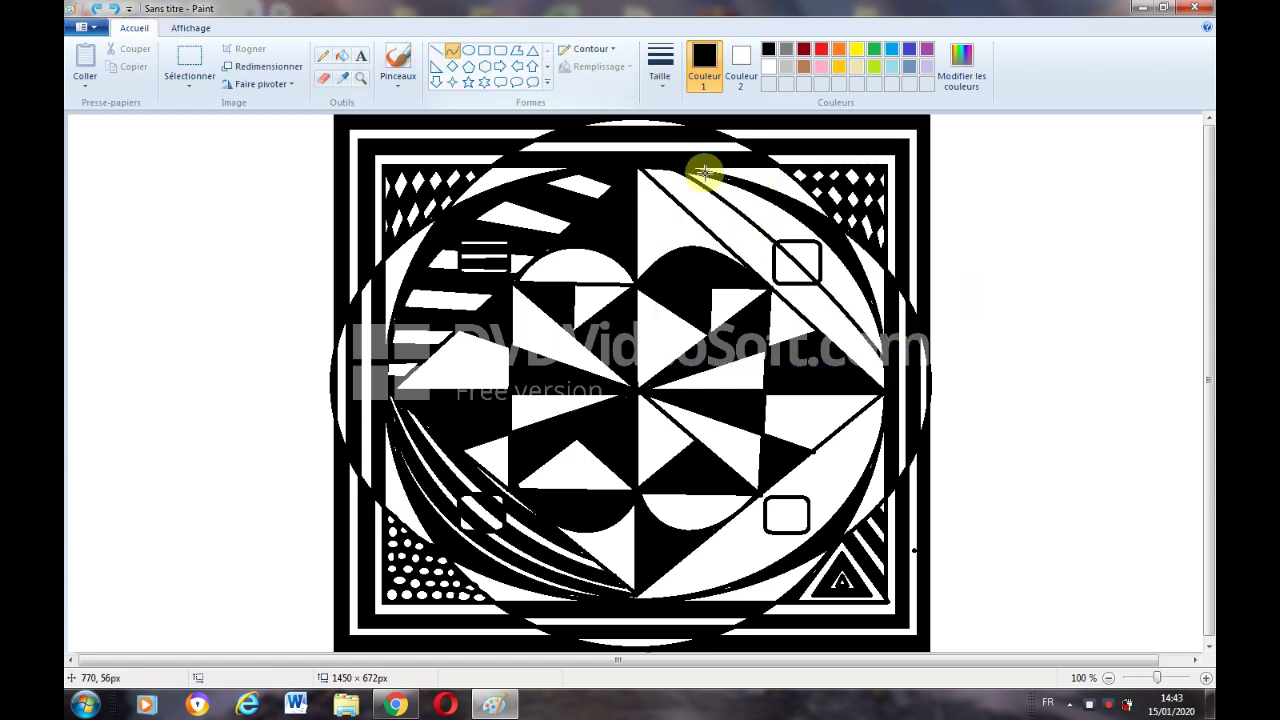
left_click(342, 55)
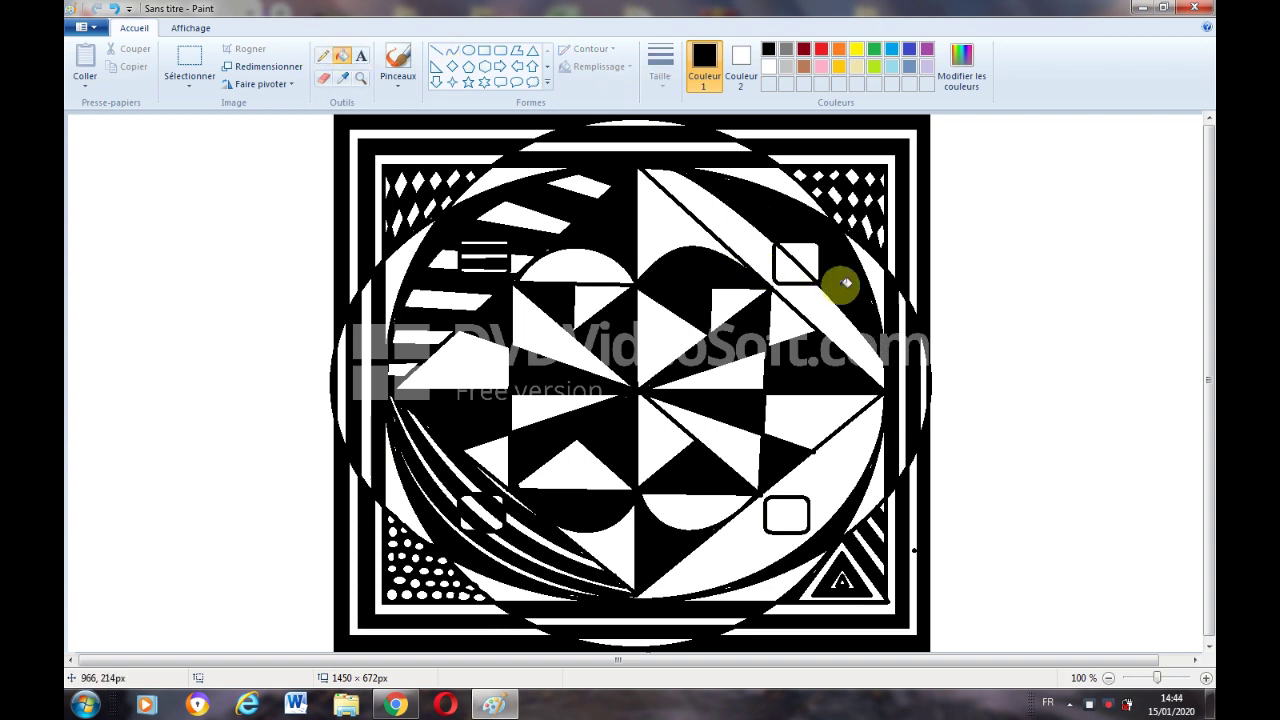
left_click(806, 266)
Draw a diagonal about 71 × 53 px across the lower-right small square and fill the area above it and the square's lower-left half black.
left_click(468, 50)
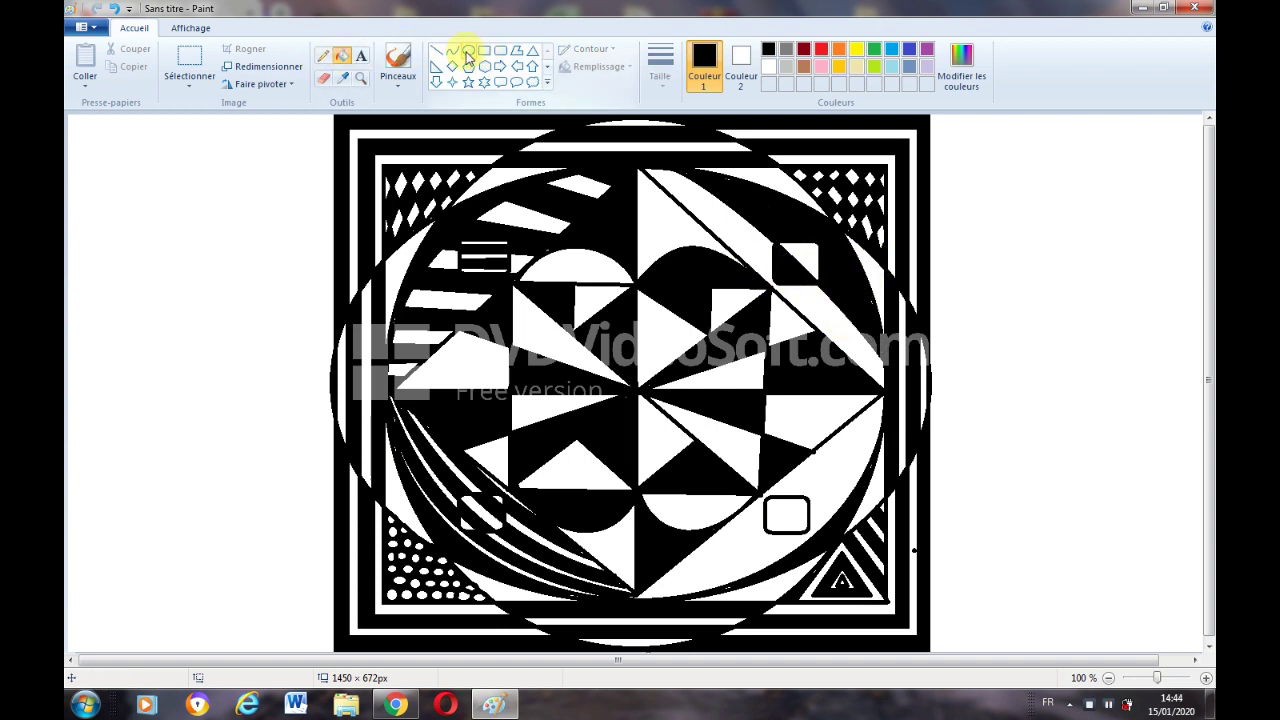
left_click(436, 50)
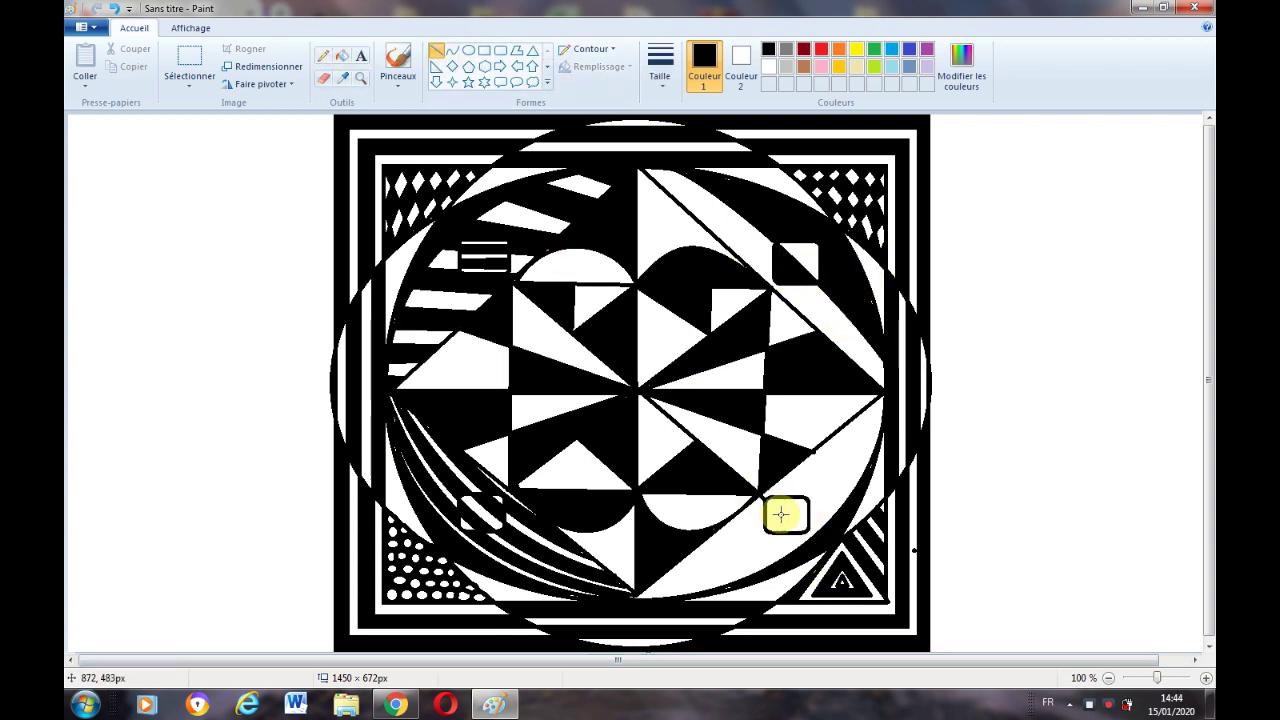
left_click(342, 55)
left_click(836, 475)
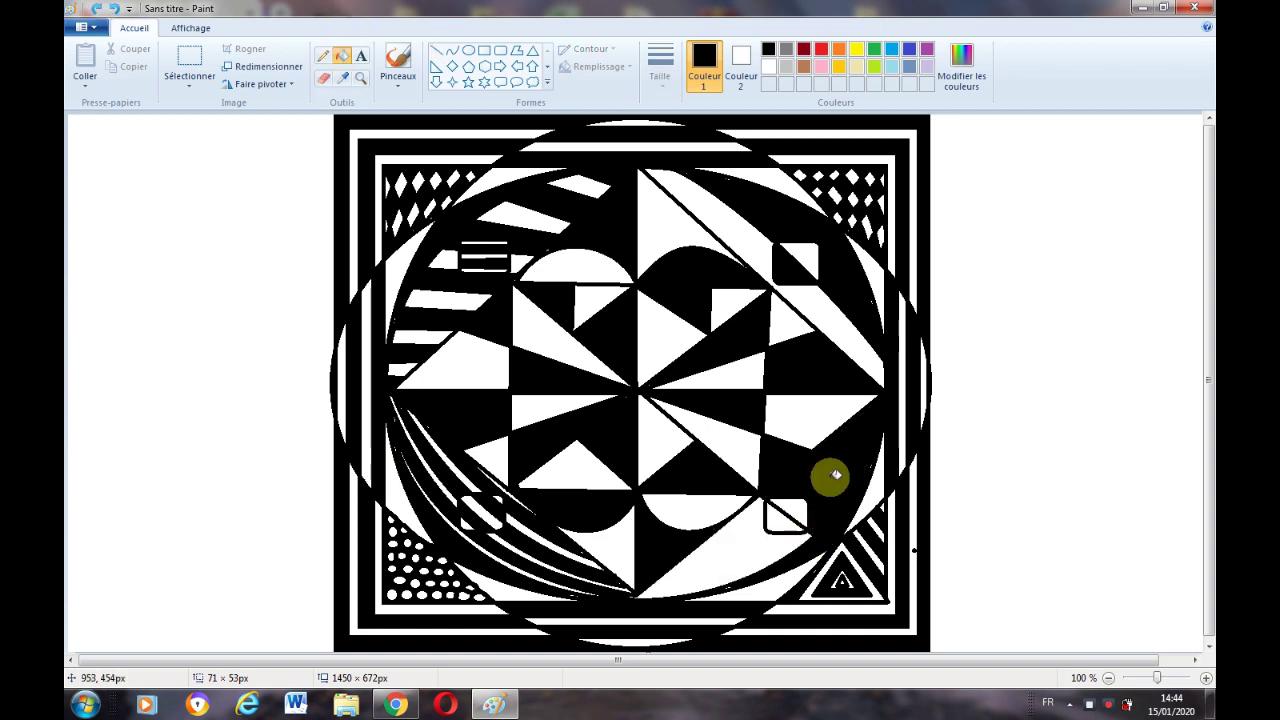
left_click(783, 515)
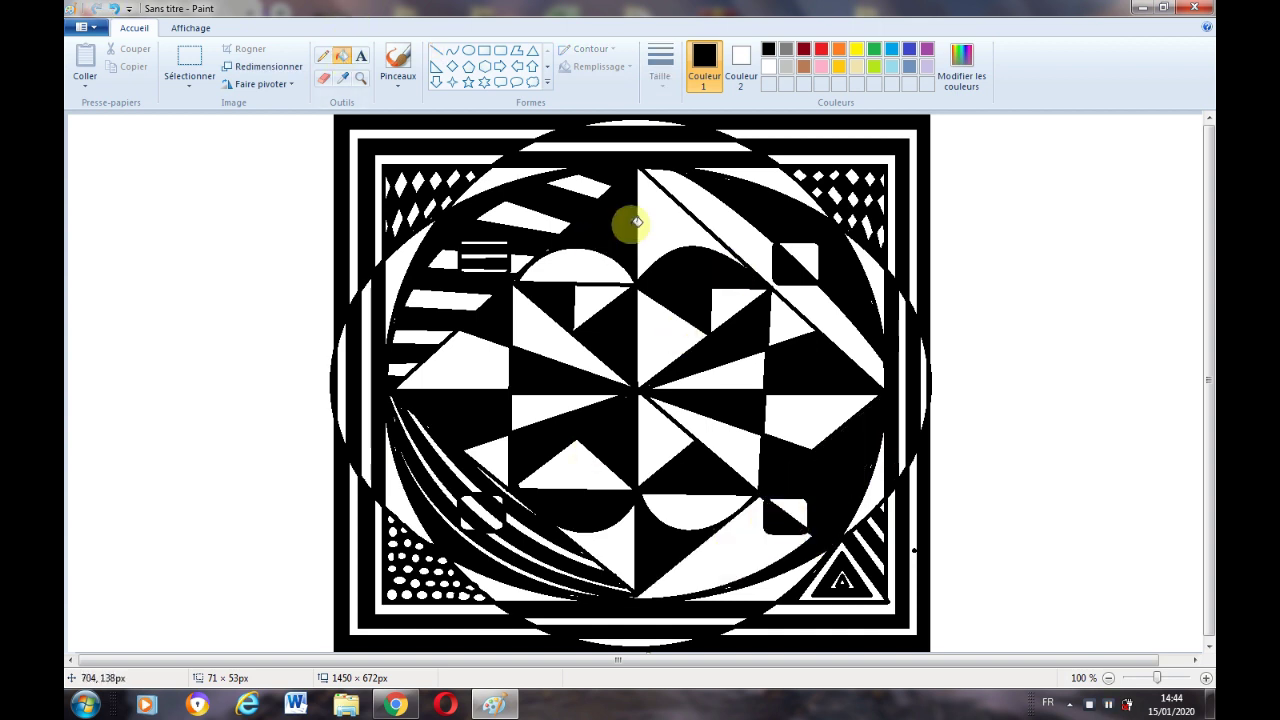
Try pencil dots near the diamond's lower corner and a white curve from its right corner to the lower-right small square.
left_click(322, 55)
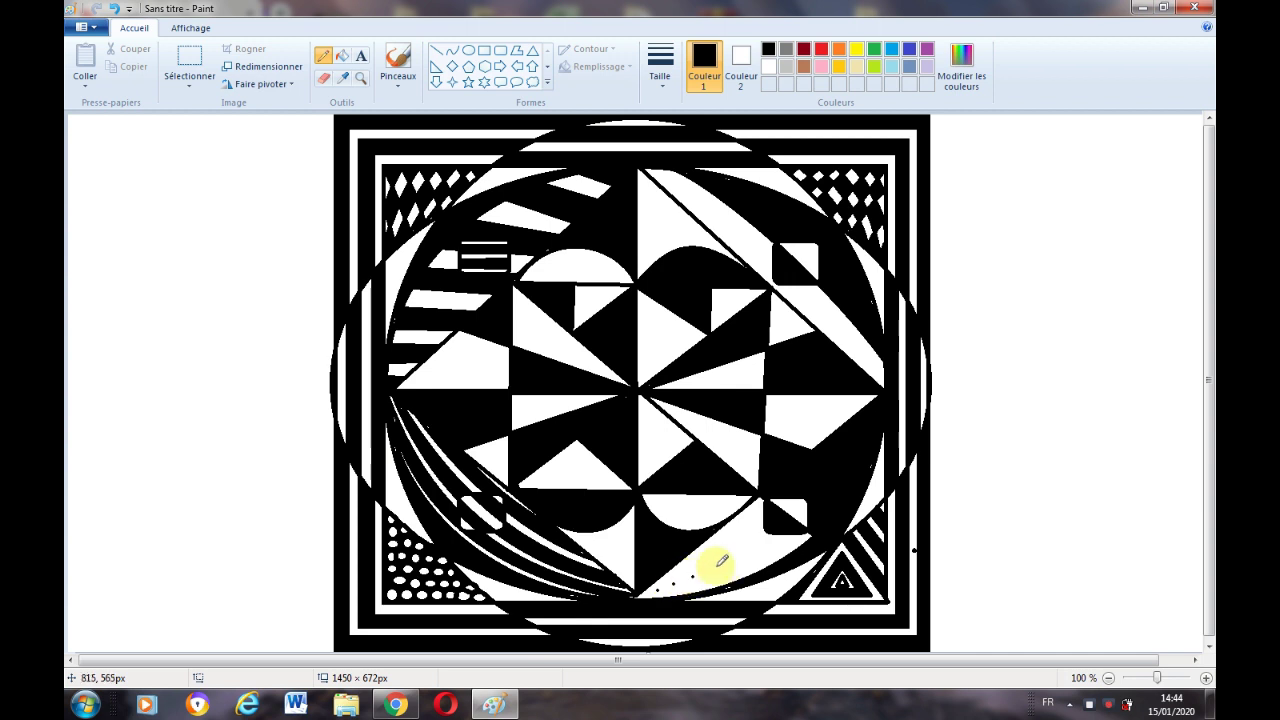
left_click(452, 50)
left_click(768, 66)
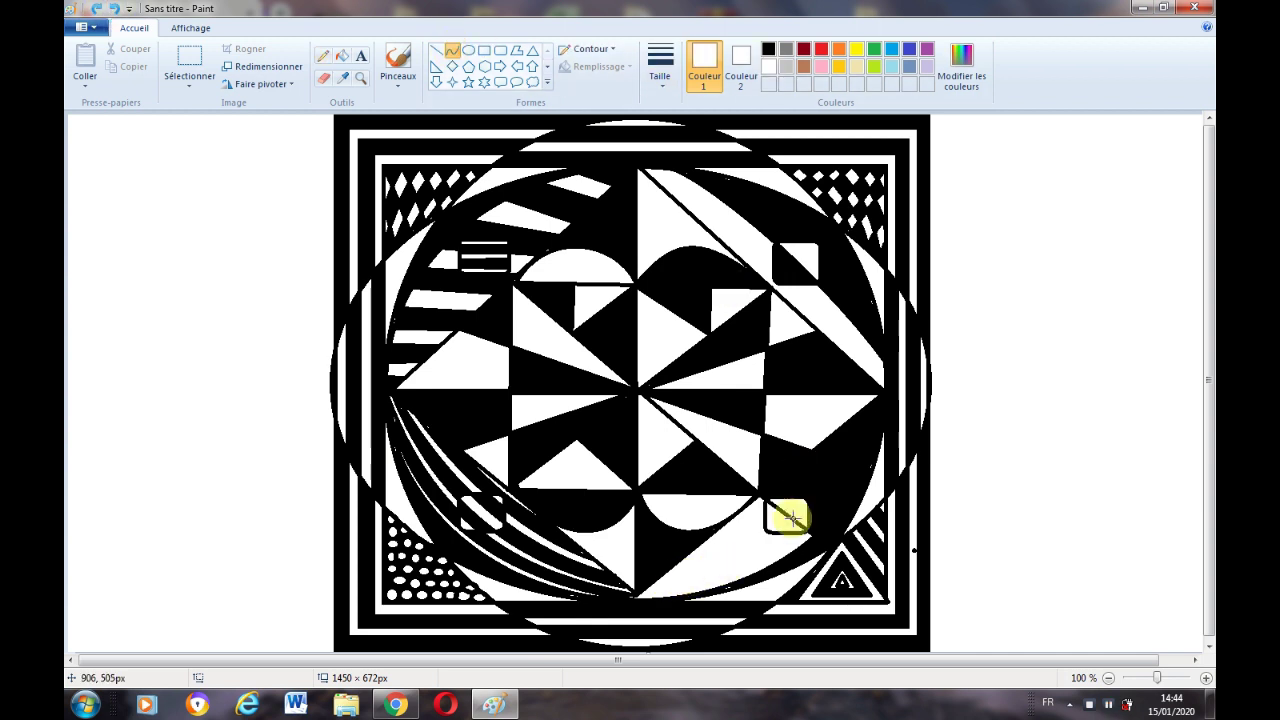
mouse_move(762, 495)
left_mouse_down()
mouse_move(883, 388)
mouse_move(803, 545)
mouse_move(877, 391)
mouse_move(636, 599)
left_mouse_up()
left_click(98, 8)
mouse_move(862, 448)
left_mouse_down()
mouse_move(737, 528)
mouse_move(757, 563)
mouse_move(640, 595)
left_mouse_up()
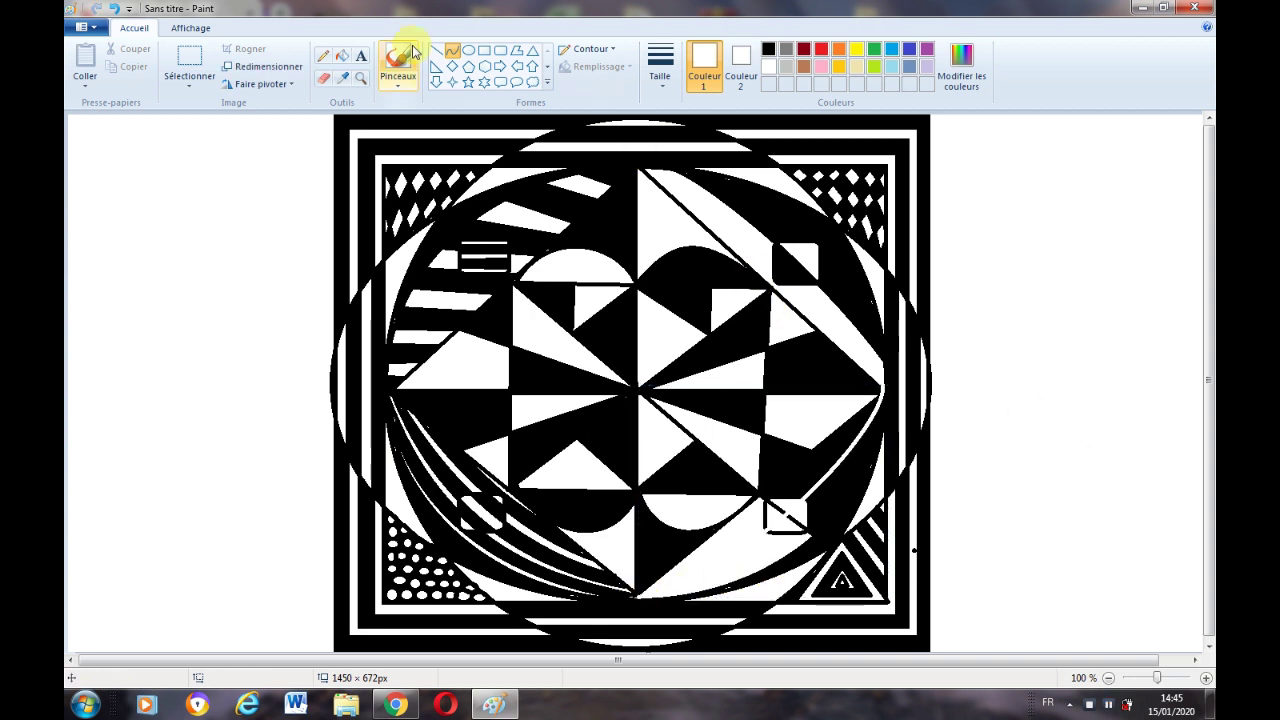
Try continuing the curve in black through the lower-right small square down to the diamond's lower corner.
left_click(768, 49)
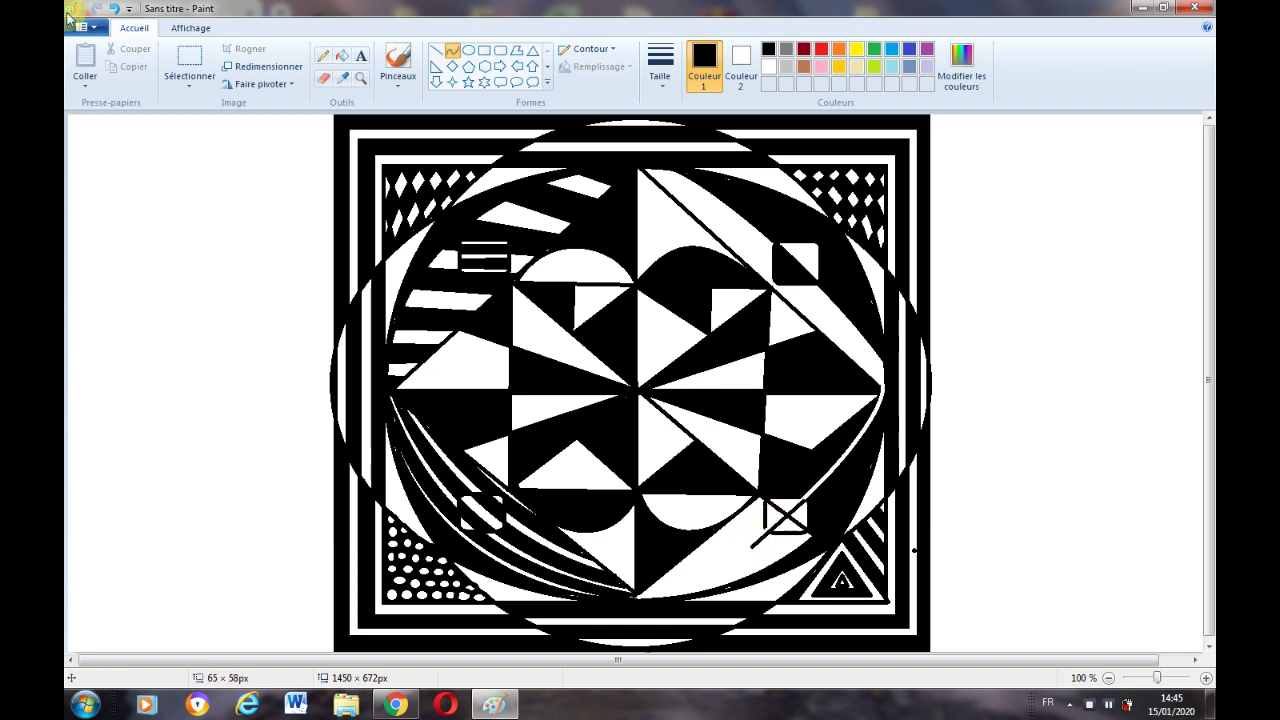
mouse_move(803, 498)
left_mouse_down()
mouse_move(614, 571)
mouse_move(771, 514)
mouse_move(710, 580)
left_mouse_up()
left_click(628, 600)
left_click(862, 515)
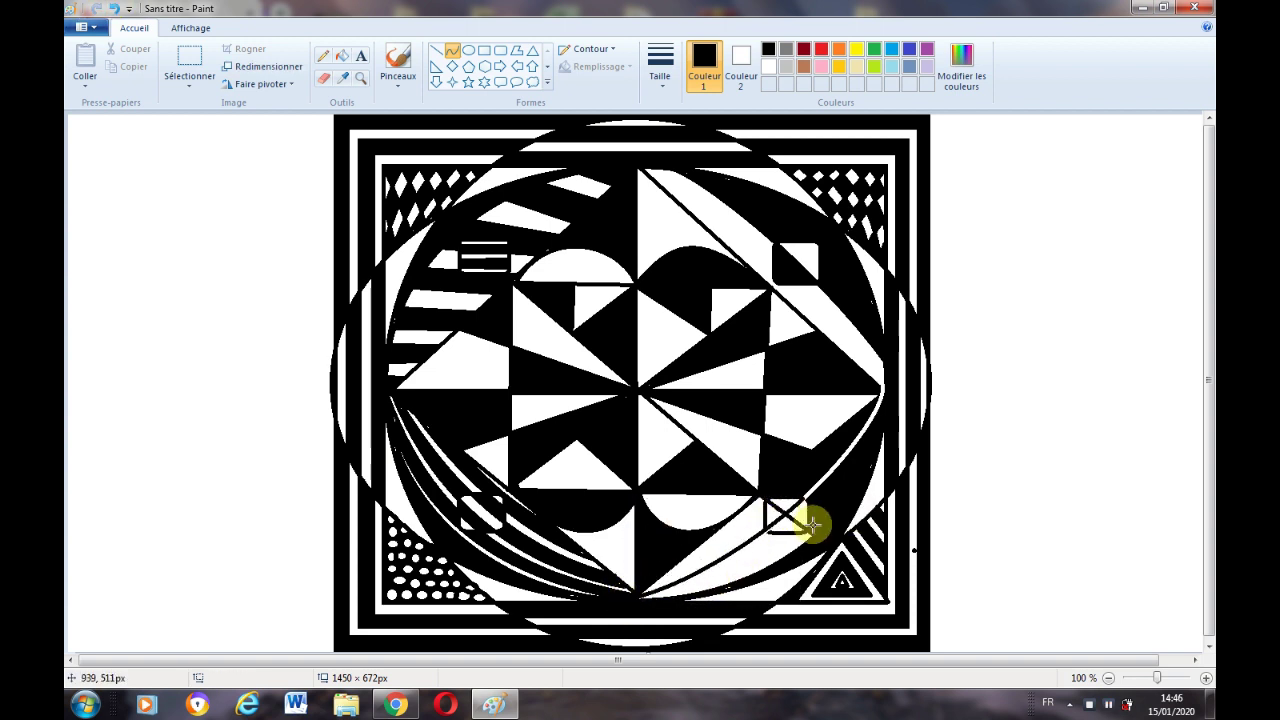
Try black and white fills around the lower-right curve and small square, and undo back to the square's unfilled diagonal.
left_click(342, 56)
left_click(754, 558)
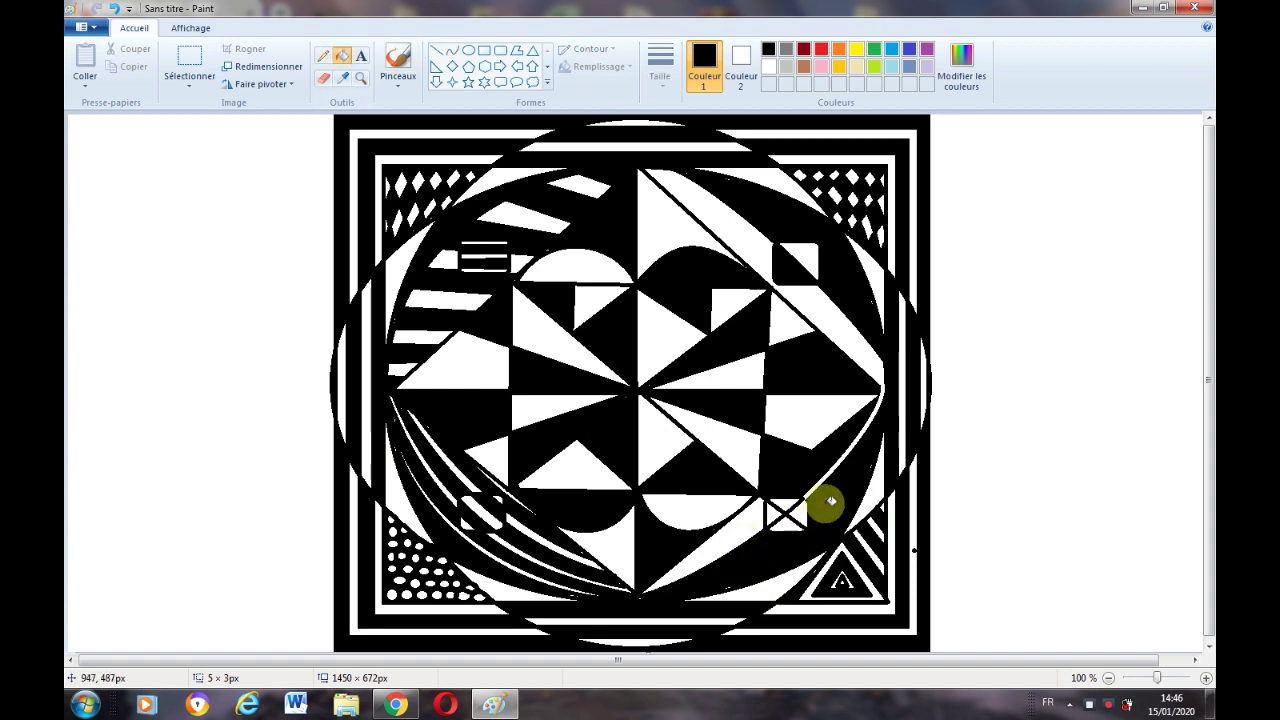
left_click(769, 66)
left_click(821, 455)
left_click(95, 10)
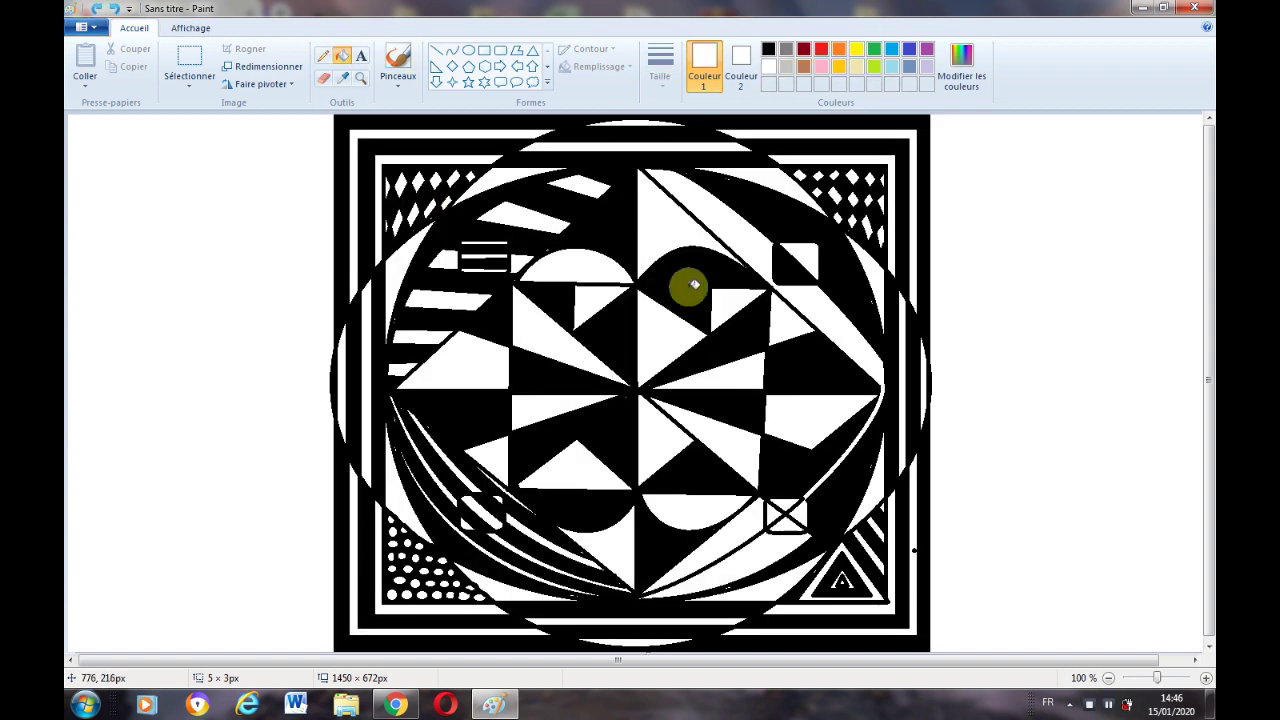
left_click(768, 49)
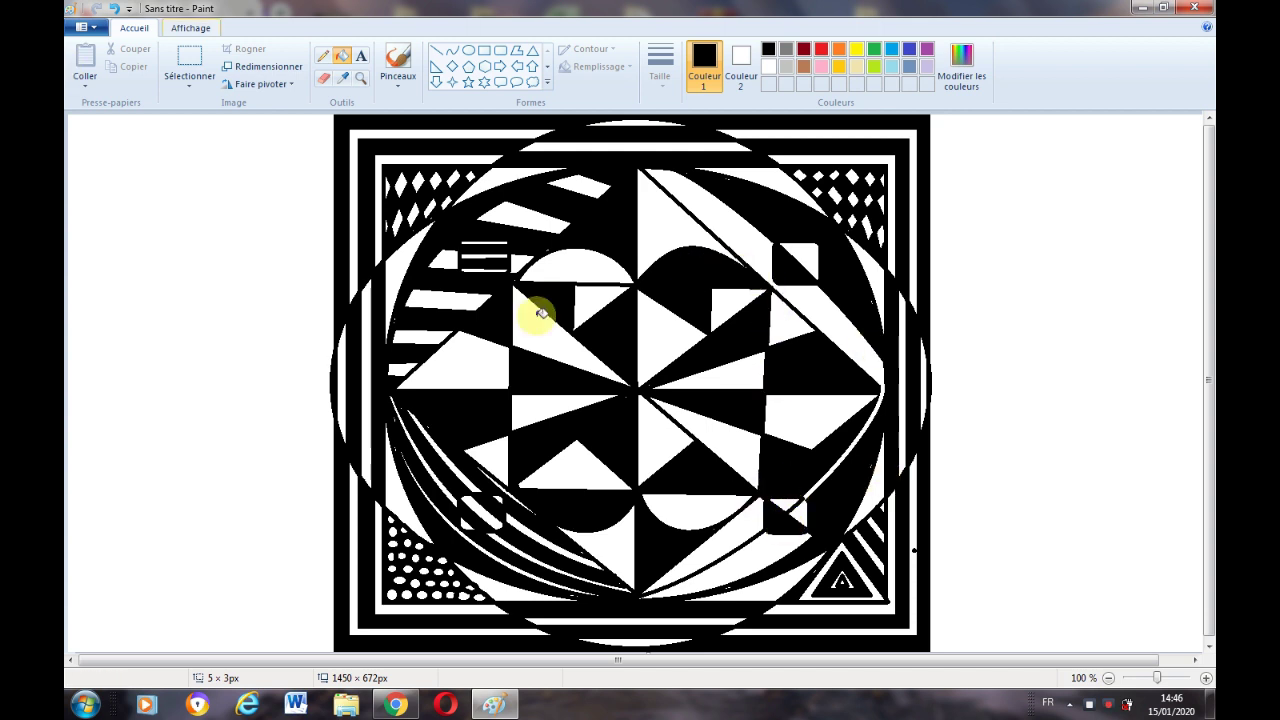
left_click(112, 8)
Draw a black line parallel to the diamond's lower-right side in two segments meeting at the small square, the lower one about 153 × 126 px.
left_click(452, 50)
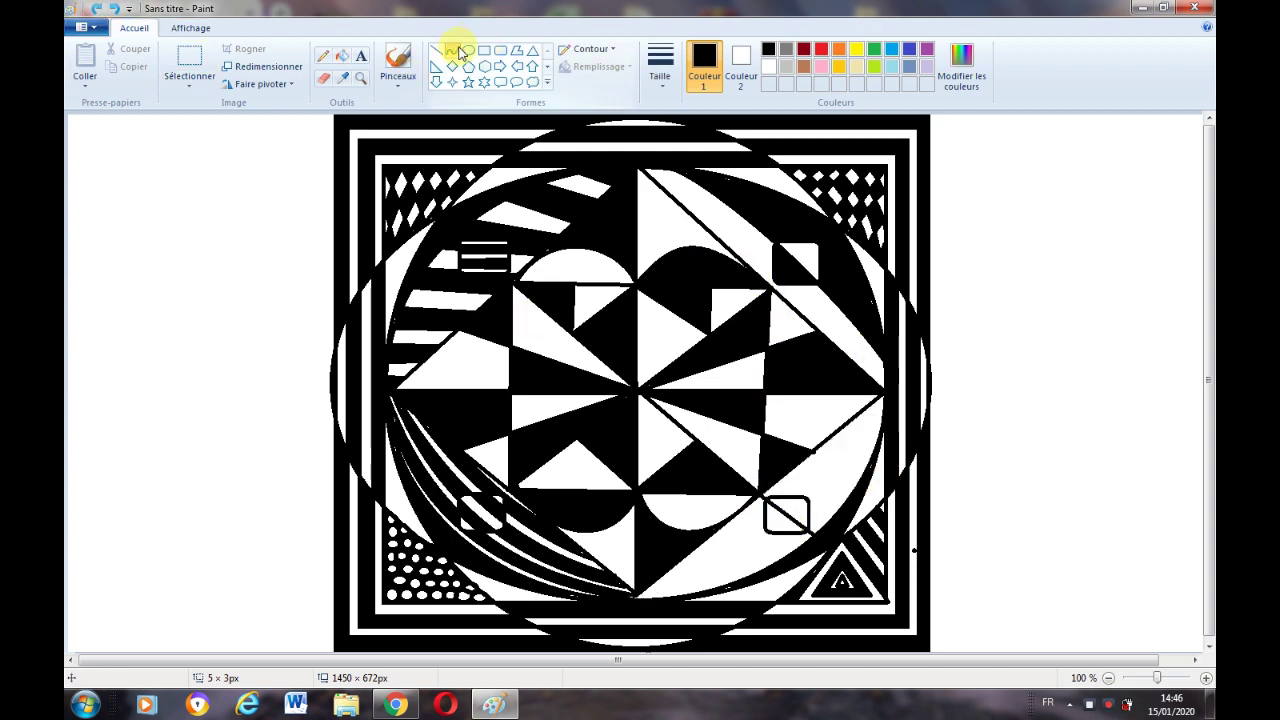
left_click_drag(763, 498, 880, 400)
left_click(813, 457)
left_click(829, 446)
left_click(1004, 417)
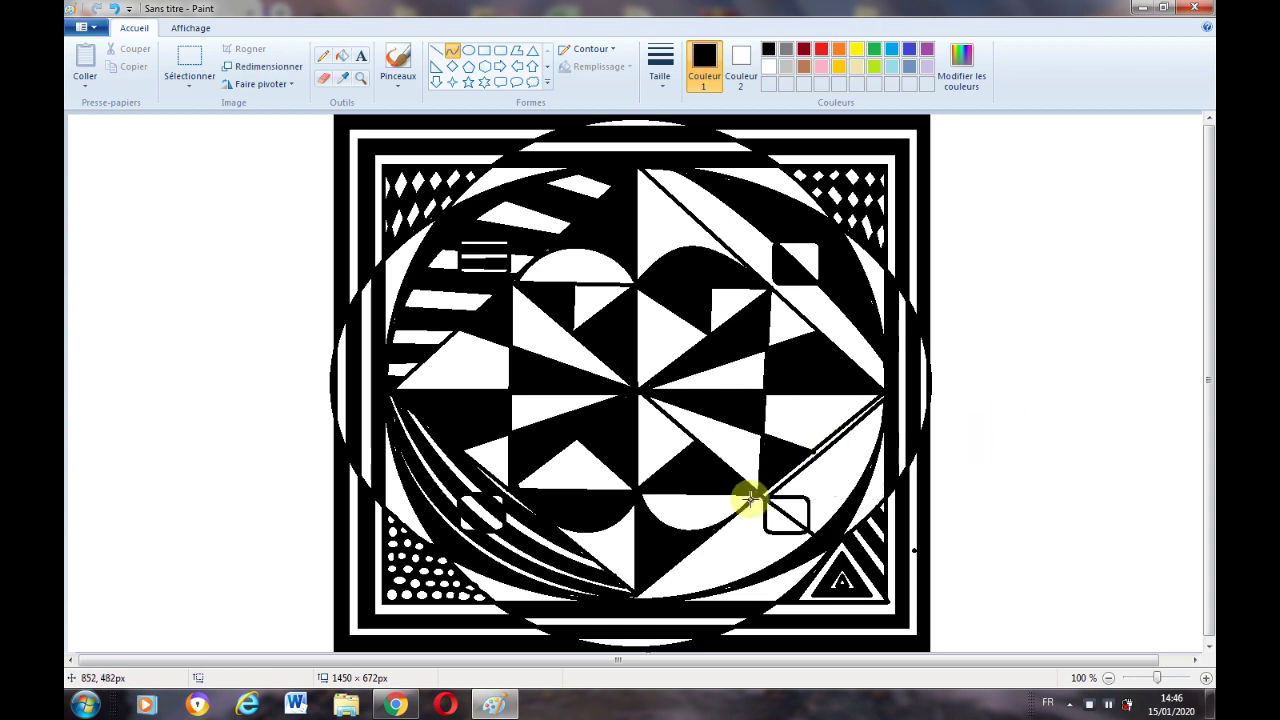
left_click_drag(764, 495, 638, 595)
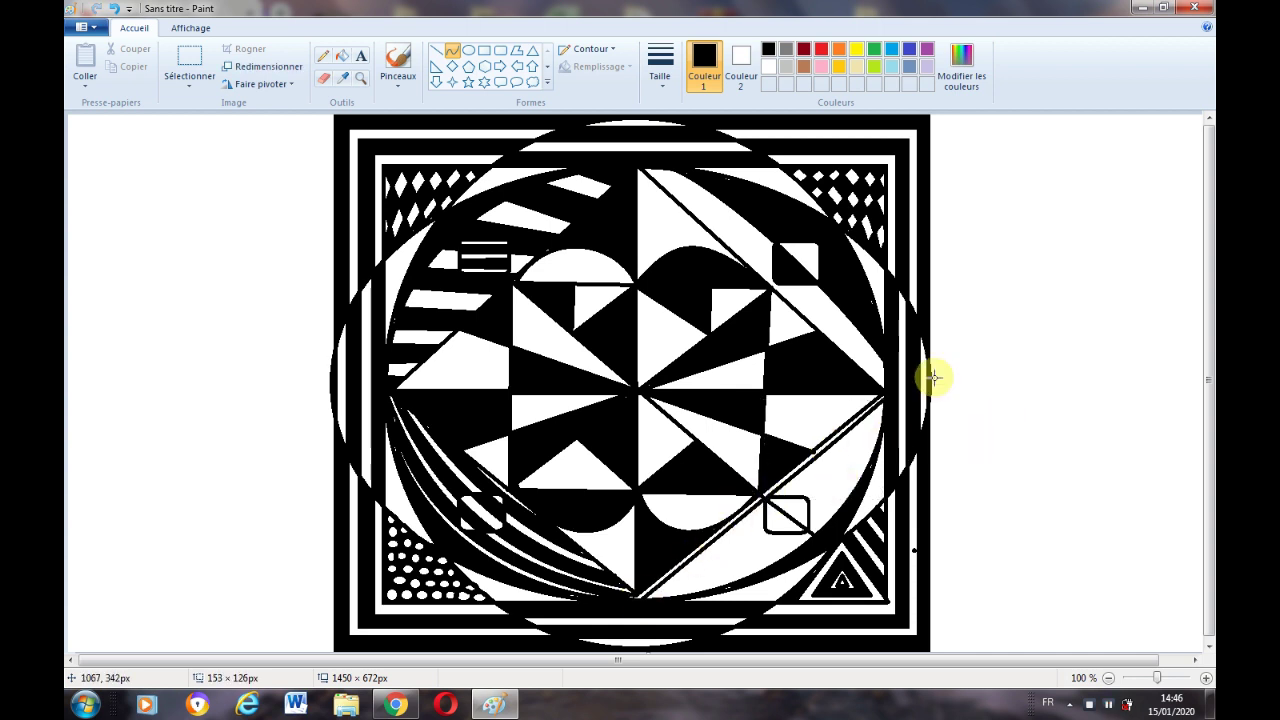
Draw an outward-bowed black curve about 306 × 250 px from the diamond's lower corner to its right corner.
left_click(342, 56)
left_click(452, 51)
left_click_drag(641, 598, 884, 397)
left_click(726, 590)
left_click(833, 562)
Fill the section between the parallel line and the new curve black below the small square, undoing the fill above it.
left_click(346, 55)
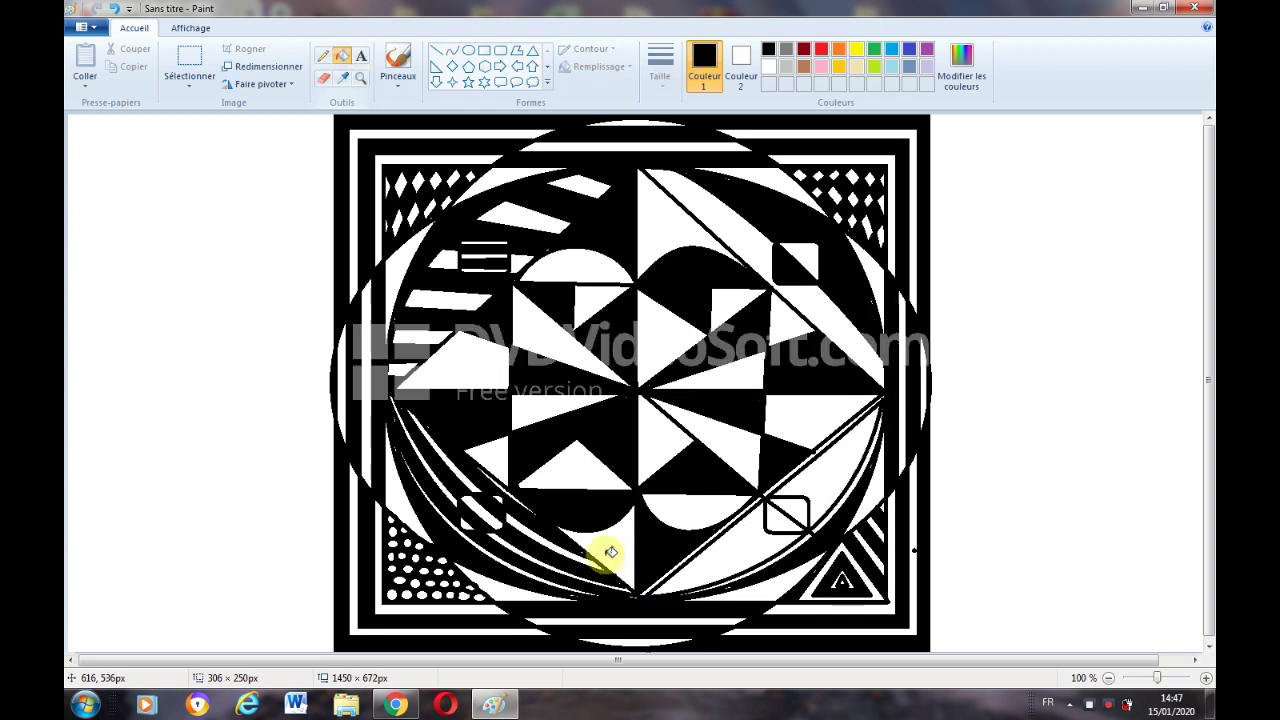
left_click(768, 548)
left_click(837, 473)
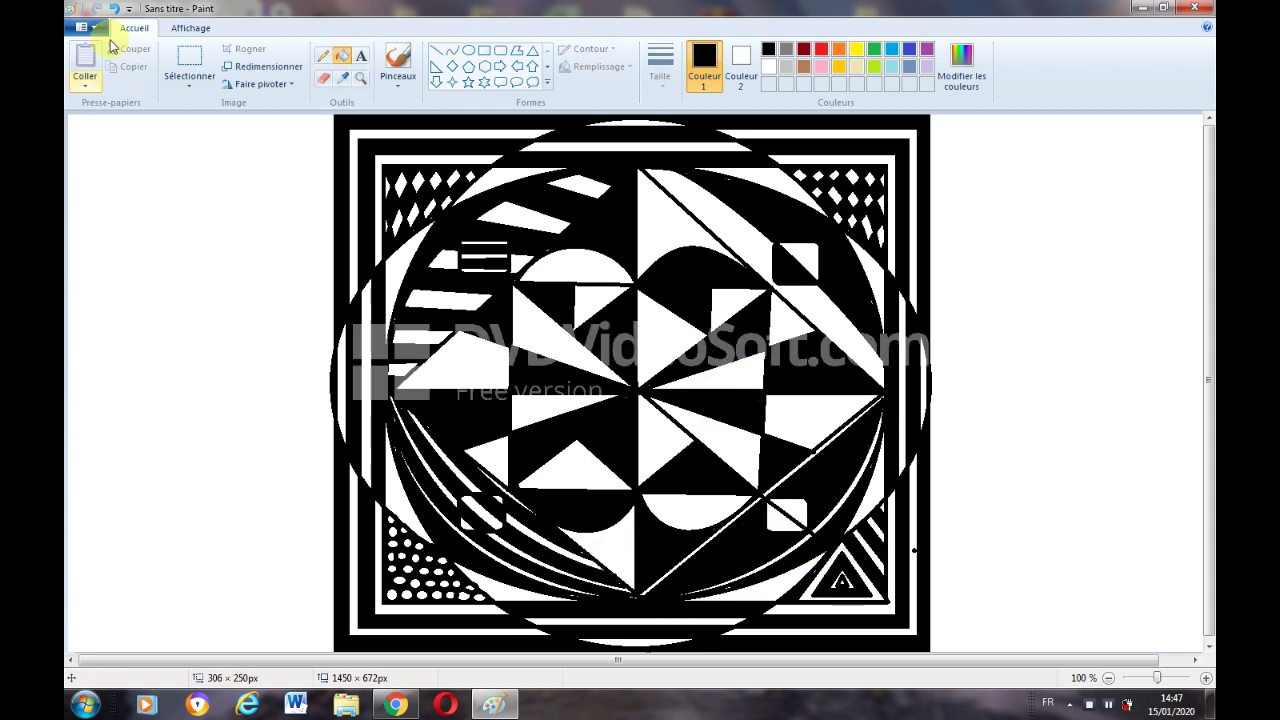
Draw a white curve about 154 × 86 px through the black section between the small square and the diamond's lower corner.
left_click(451, 52)
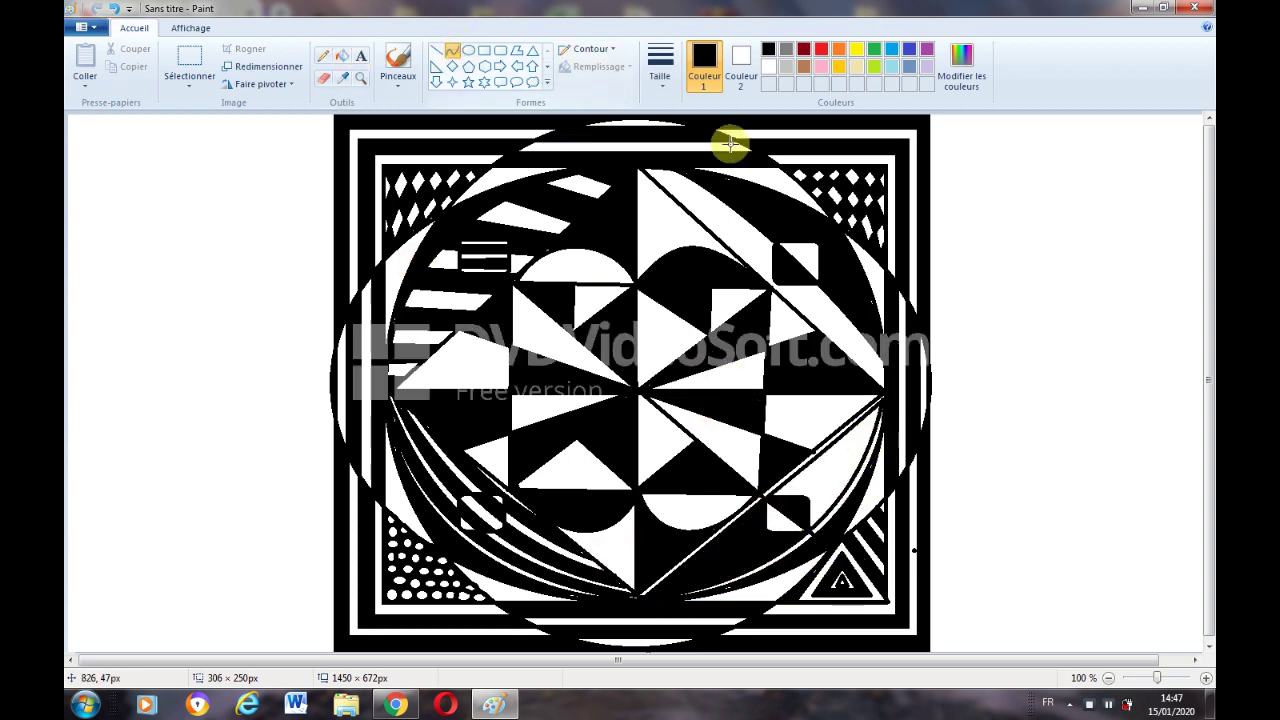
left_click(768, 66)
left_click_drag(612, 620, 763, 537)
left_click(700, 580)
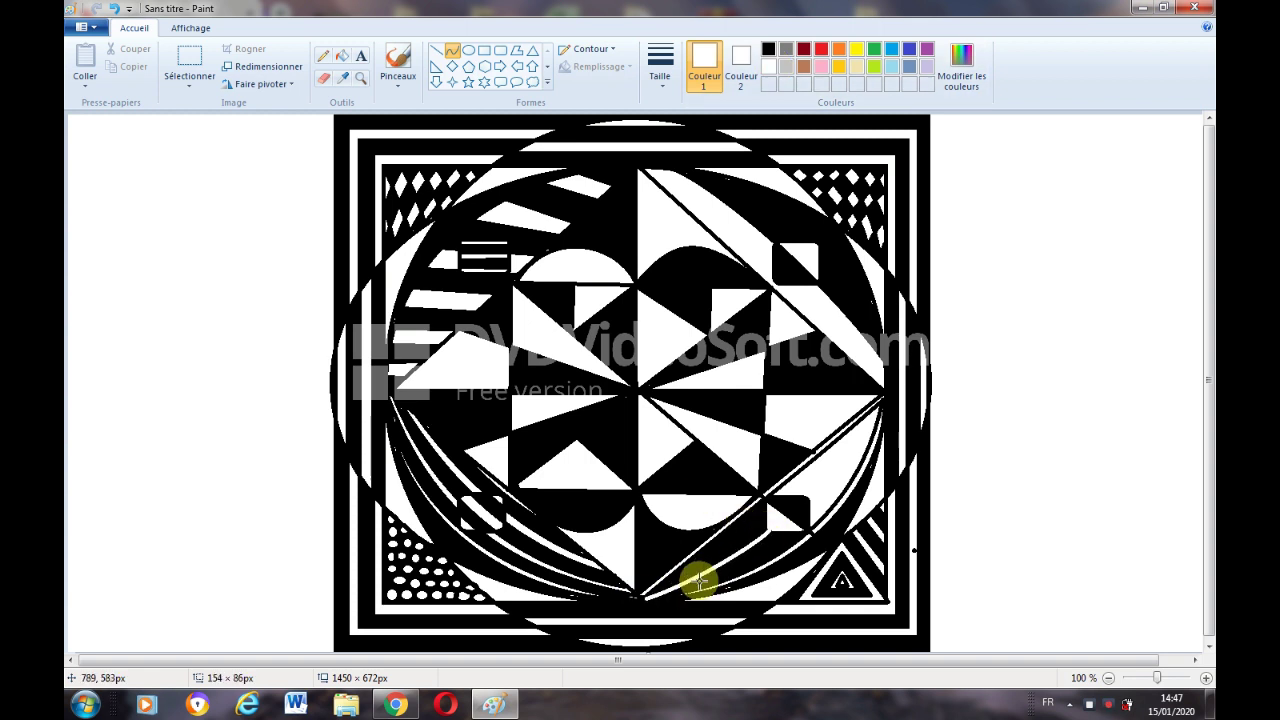
left_click(642, 596)
left_click(886, 507)
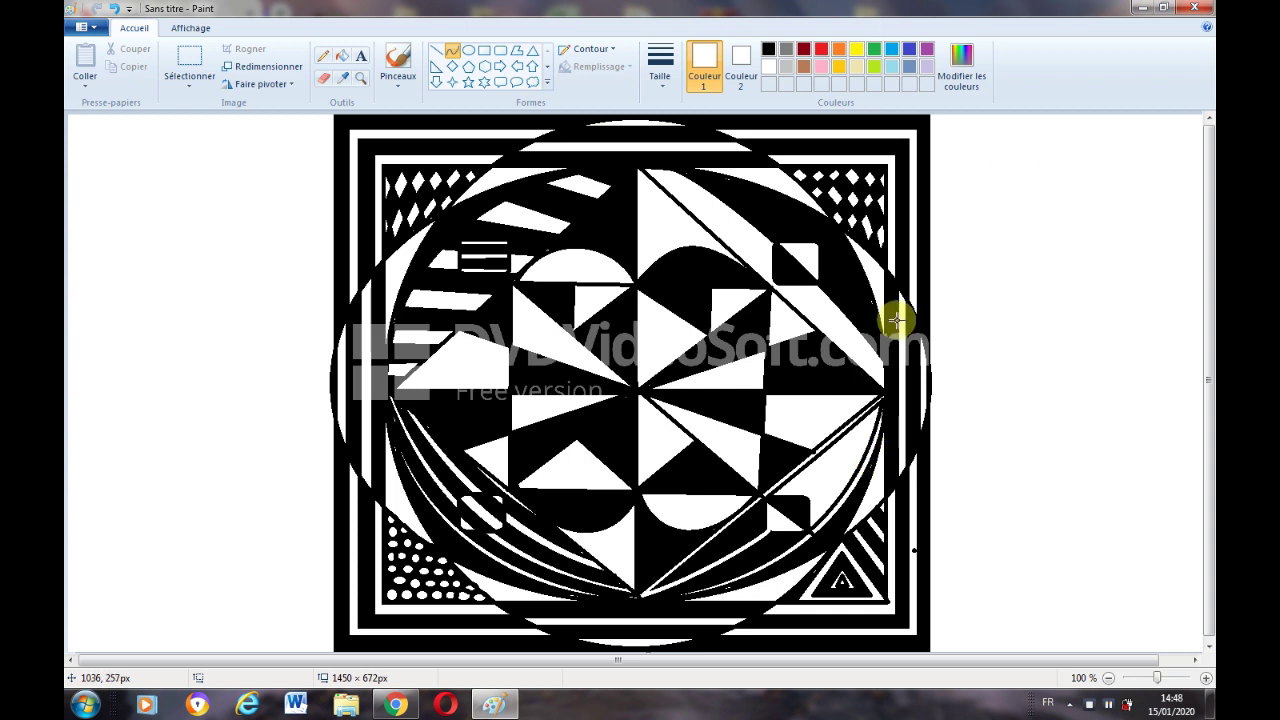
Try a white straight line about 80 × 112 px from the lower-right small square toward the diamond's right corner, and set the colour to black.
left_click(436, 50)
left_click_drag(805, 499, 872, 410)
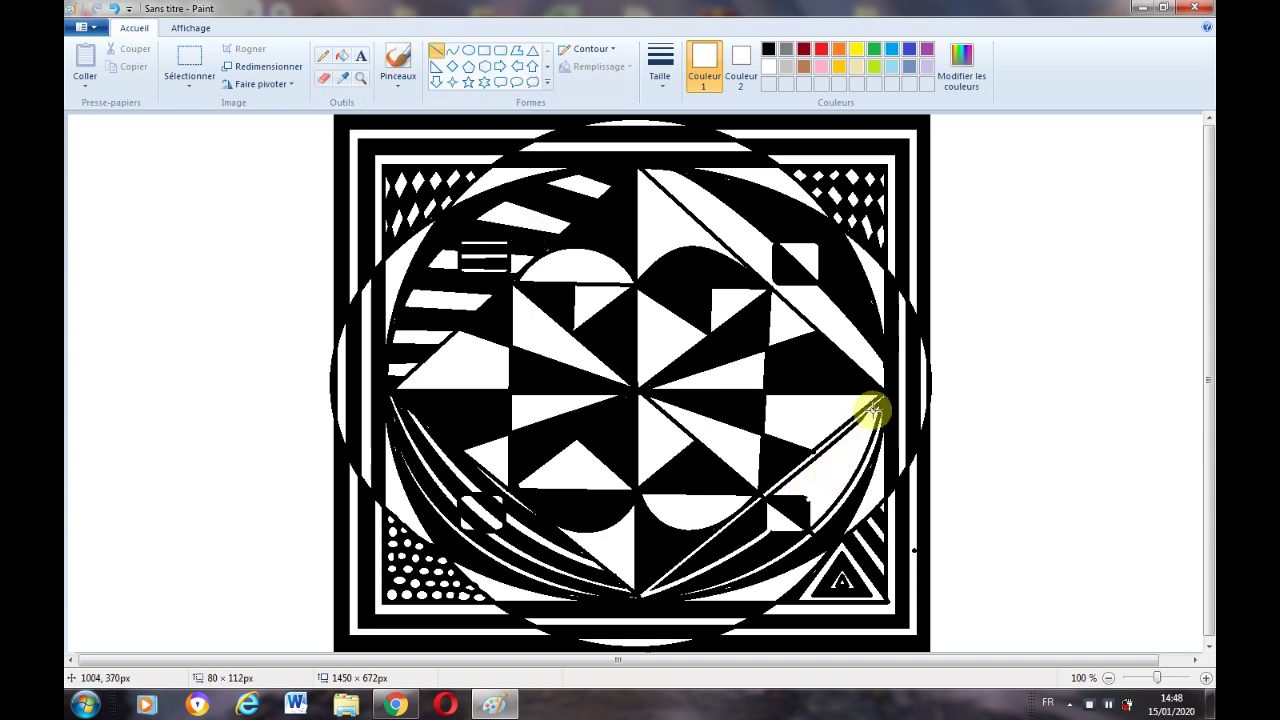
left_click(768, 48)
left_click(688, 350)
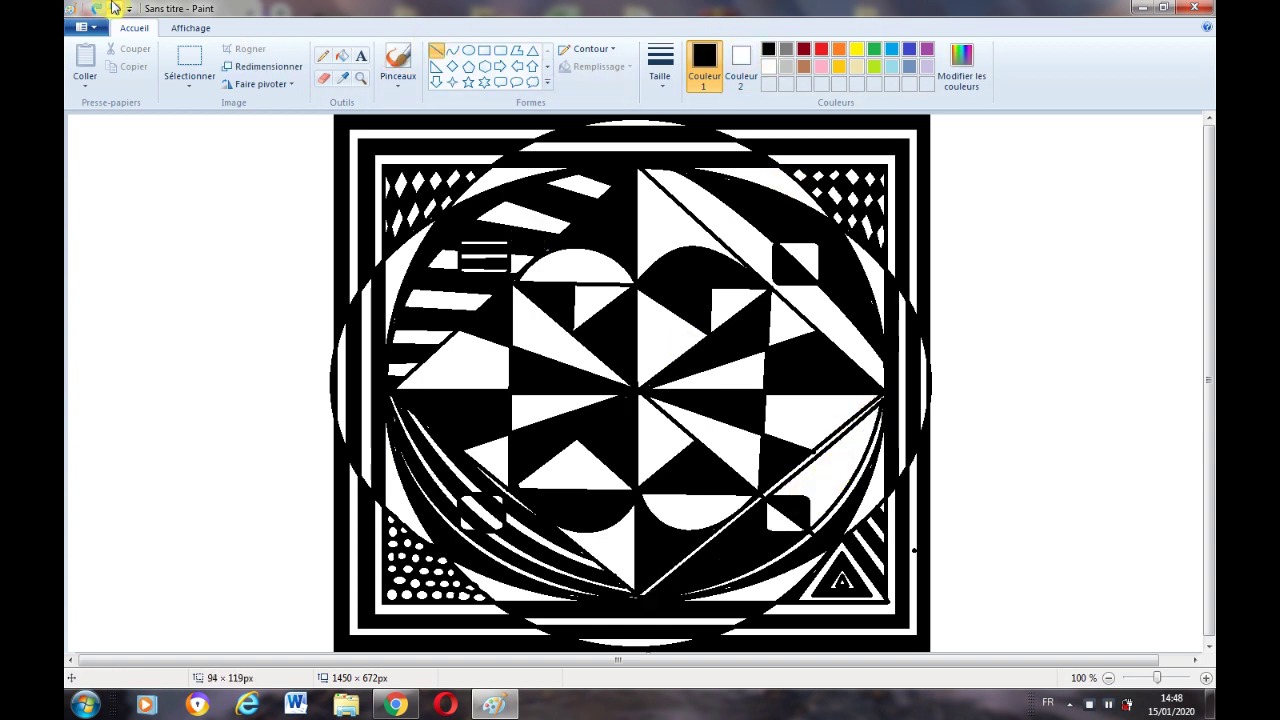